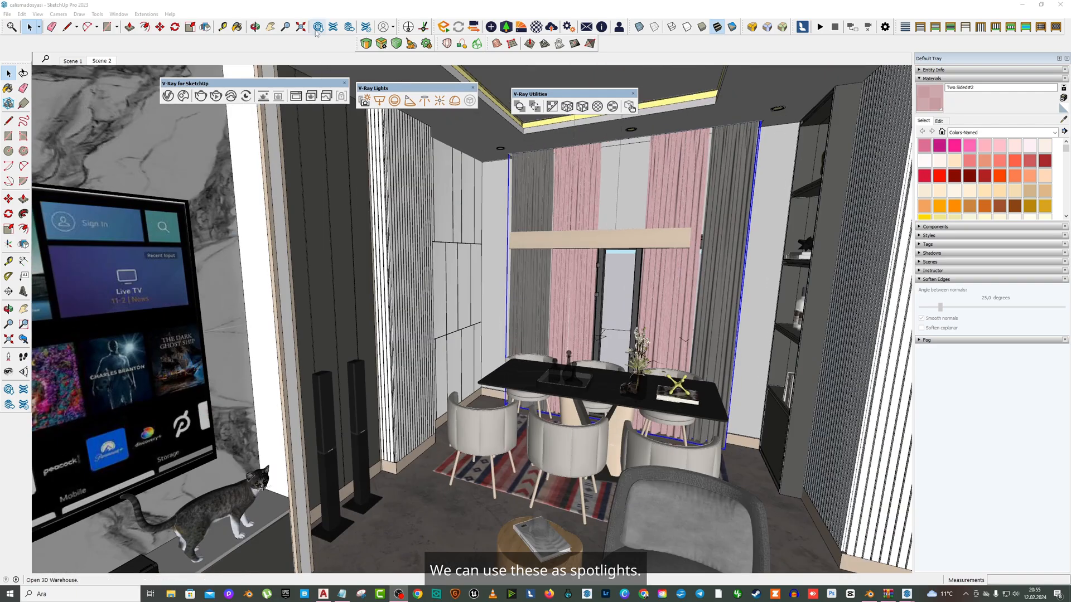
# Open the round ceiling spotlight component in the corner beside the grey curtain for editing.
pyautogui.moveTo(485, 238); pyautogui.dragTo(471, 134, button='middle')
pyautogui.scroll(5, 517, 333)
pyautogui.moveTo(517, 333); pyautogui.dragTo(511, 263, button='middle')
pyautogui.scroll(2, 580, 279)
pyautogui.moveTo(550, 294); pyautogui.dragTo(565, 220, button='middle')
pyautogui.rightClick(584, 218)
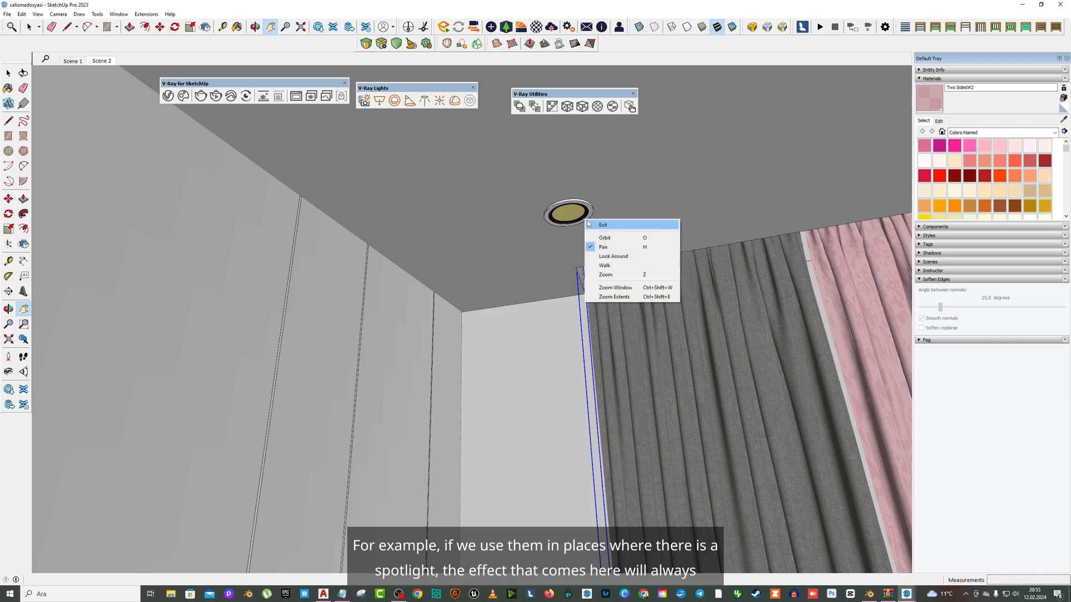
pyautogui.click(596, 225)
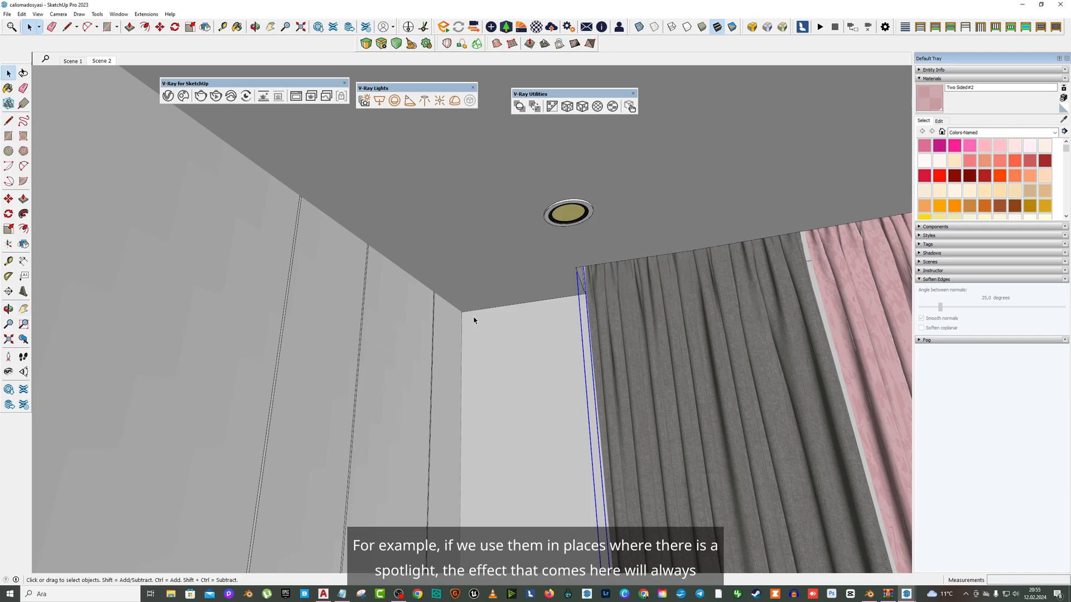
pyautogui.moveTo(560, 294); pyautogui.dragTo(558, 251, button='middle')
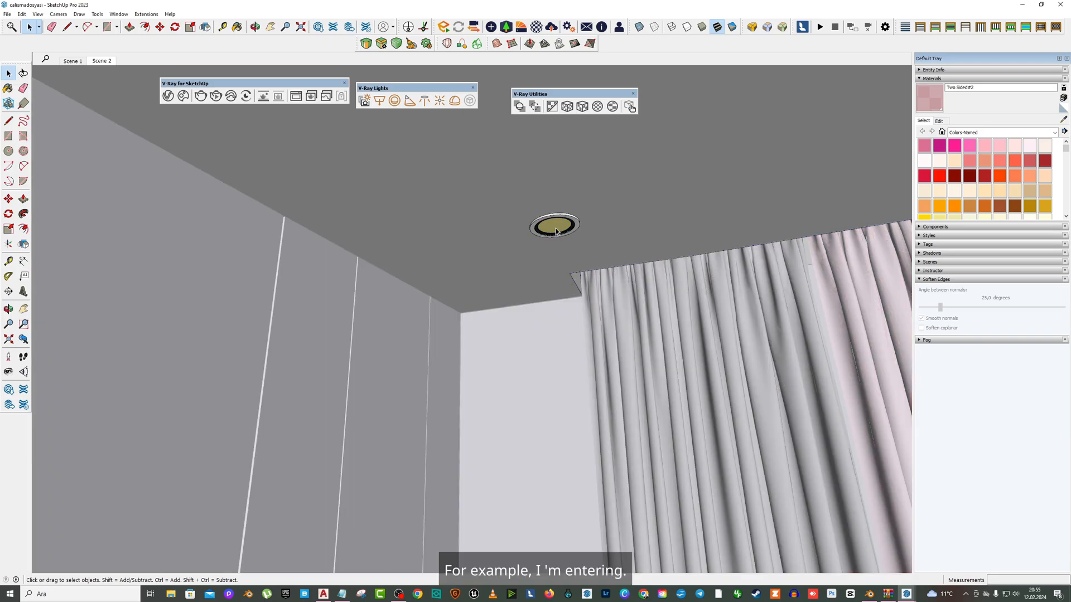
pyautogui.doubleClick(556, 232)
# Select the nested spotlight fixture inside the opened component.
pyautogui.scroll(-6, 578, 300)
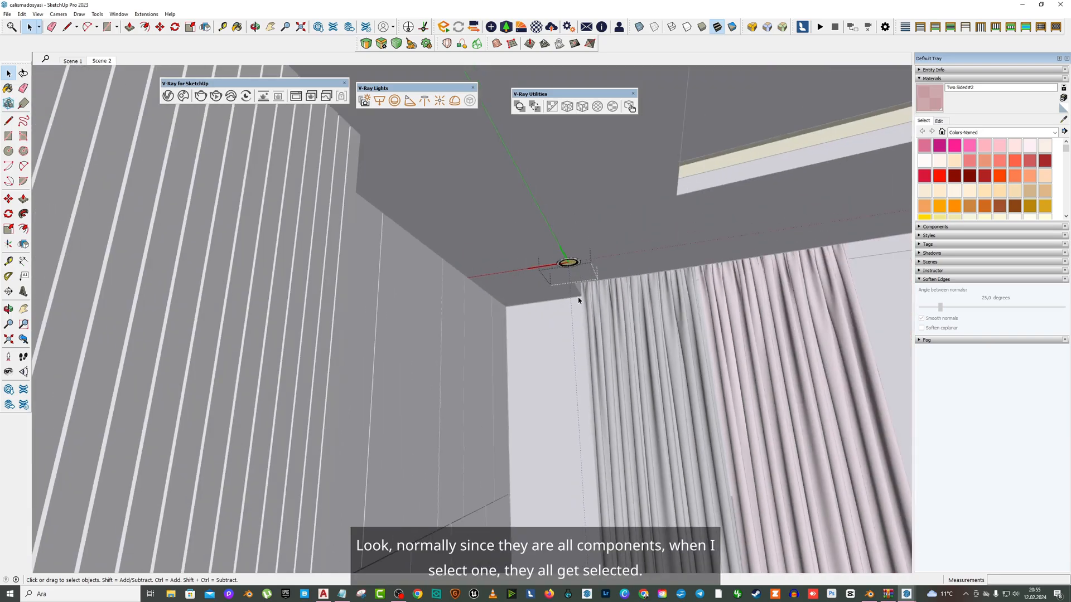
pyautogui.scroll(5, 574, 285)
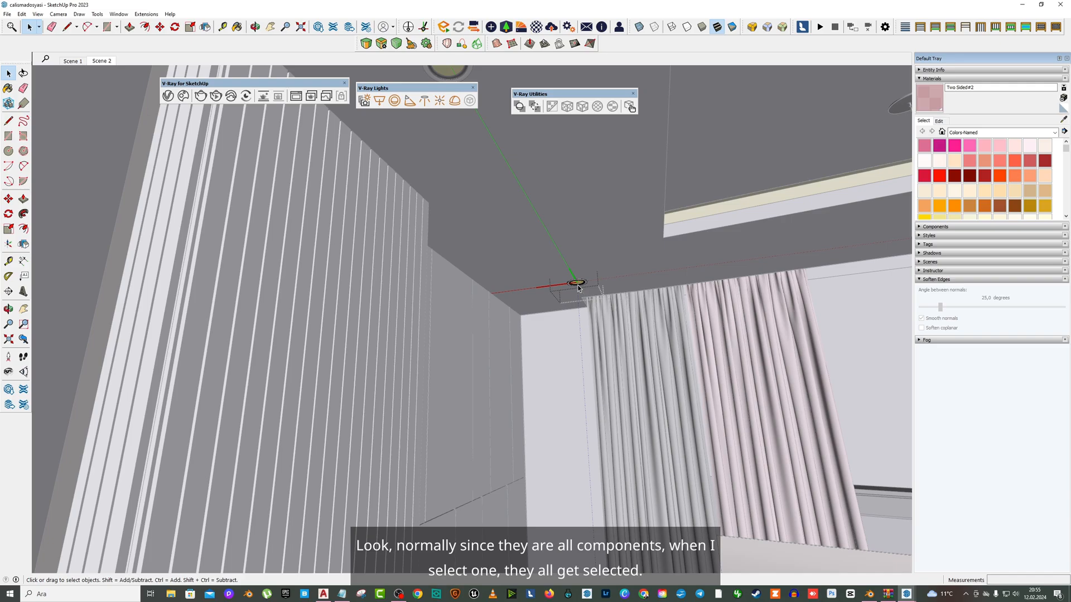
pyautogui.click(579, 285)
pyautogui.moveTo(579, 285); pyautogui.dragTo(519, 174, button='middle')
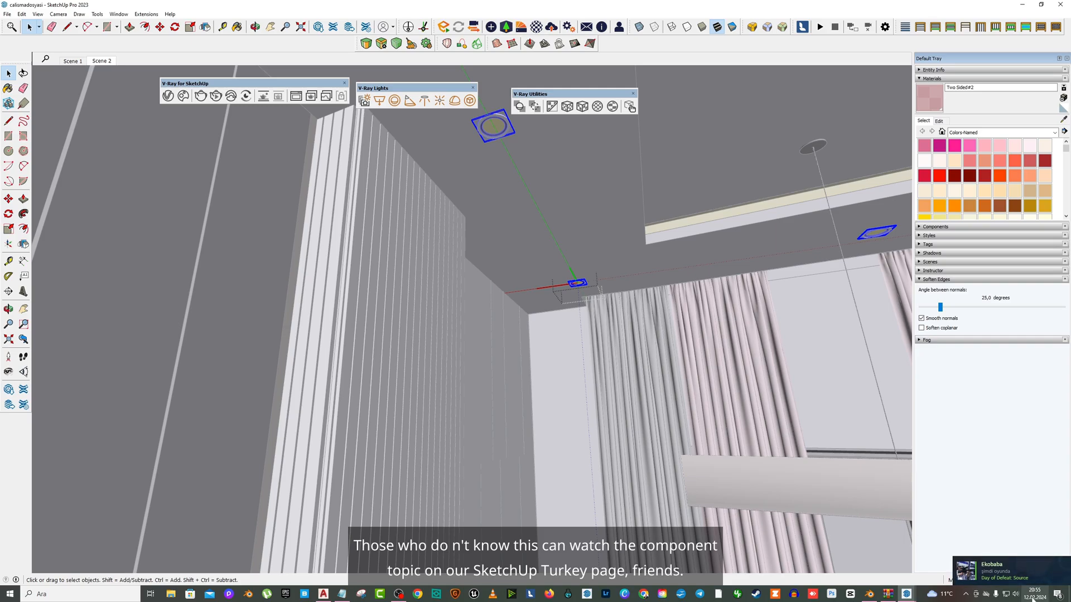
# Start adding a V-Ray IES light at the spotlight and filter the file browser to IES Files.
pyautogui.moveTo(647, 267); pyautogui.dragTo(660, 285, button='middle')
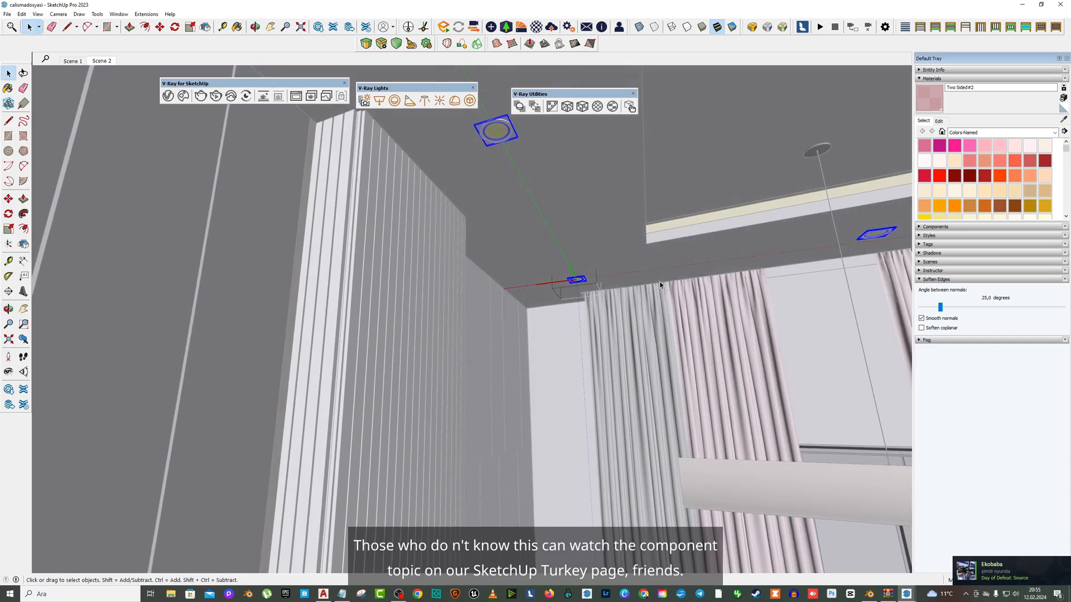
pyautogui.scroll(6, 660, 285)
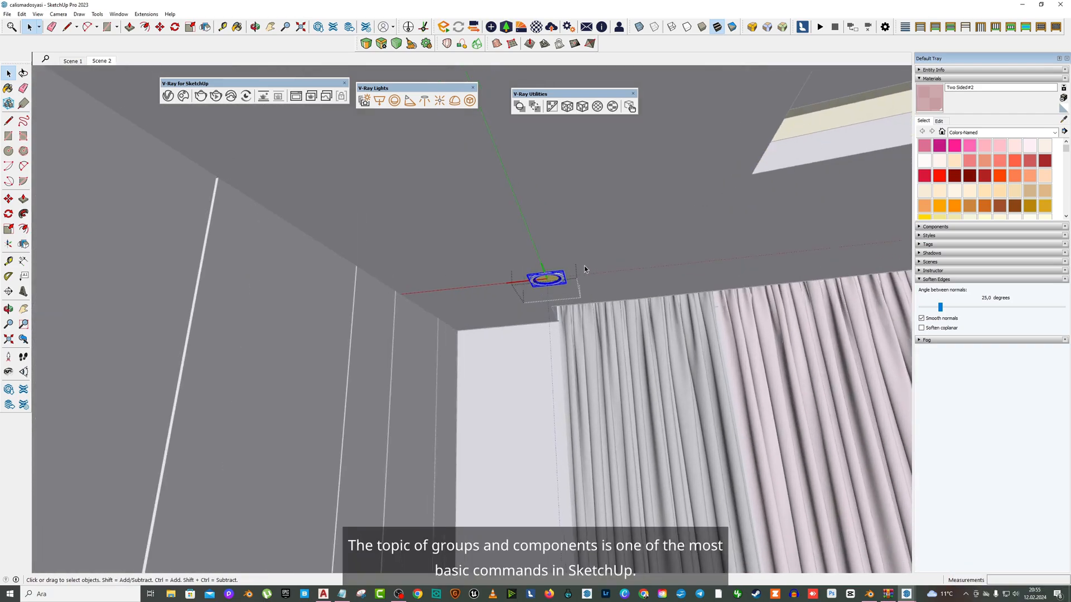
pyautogui.scroll(2, 584, 269)
pyautogui.scroll(-2, 584, 270)
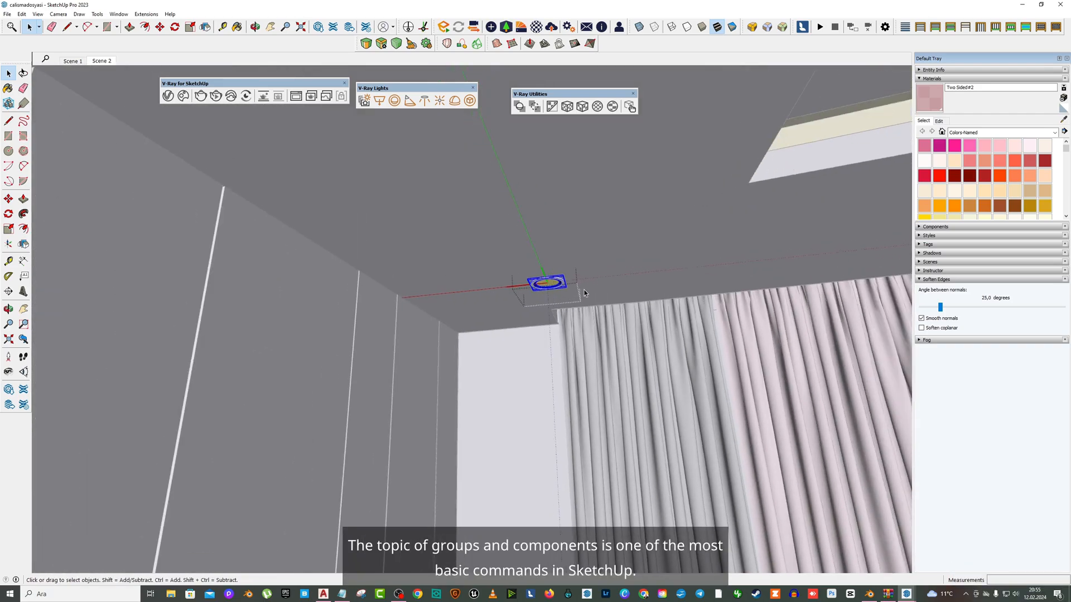
pyautogui.moveTo(580, 287)
pyautogui.mouseDown(button='middle')
pyautogui.moveTo(567, 263)
pyautogui.moveTo(570, 272)
pyautogui.mouseUp(button='middle')
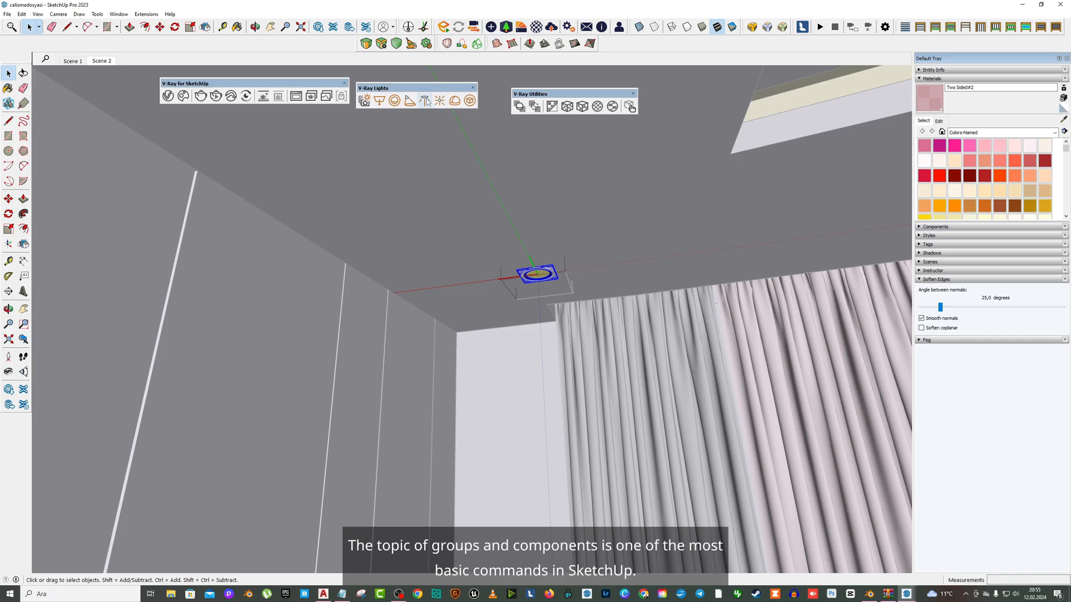
pyautogui.click(426, 101)
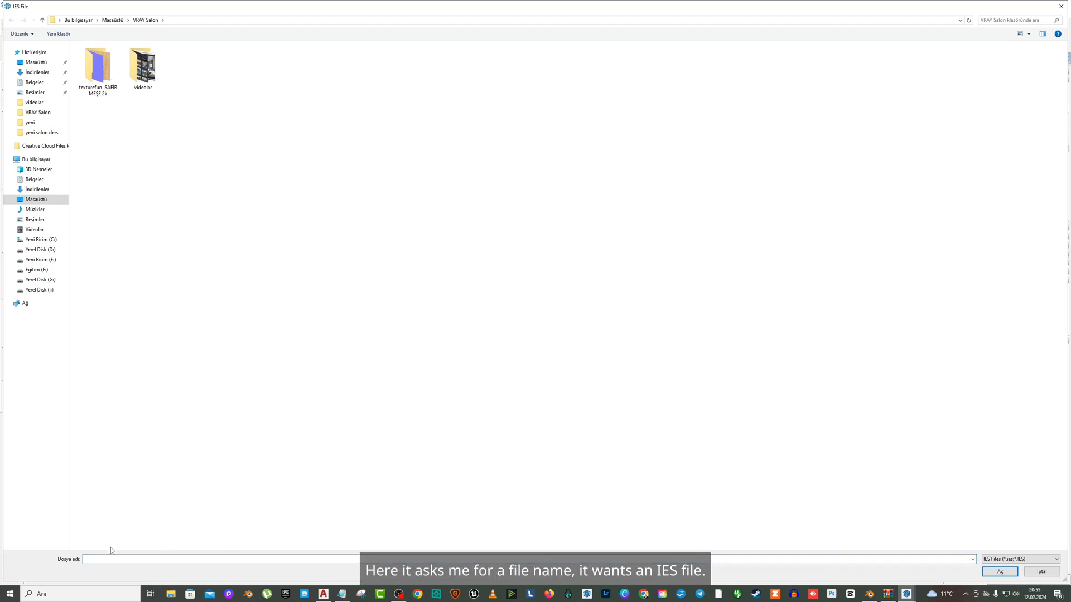
pyautogui.click(1020, 561)
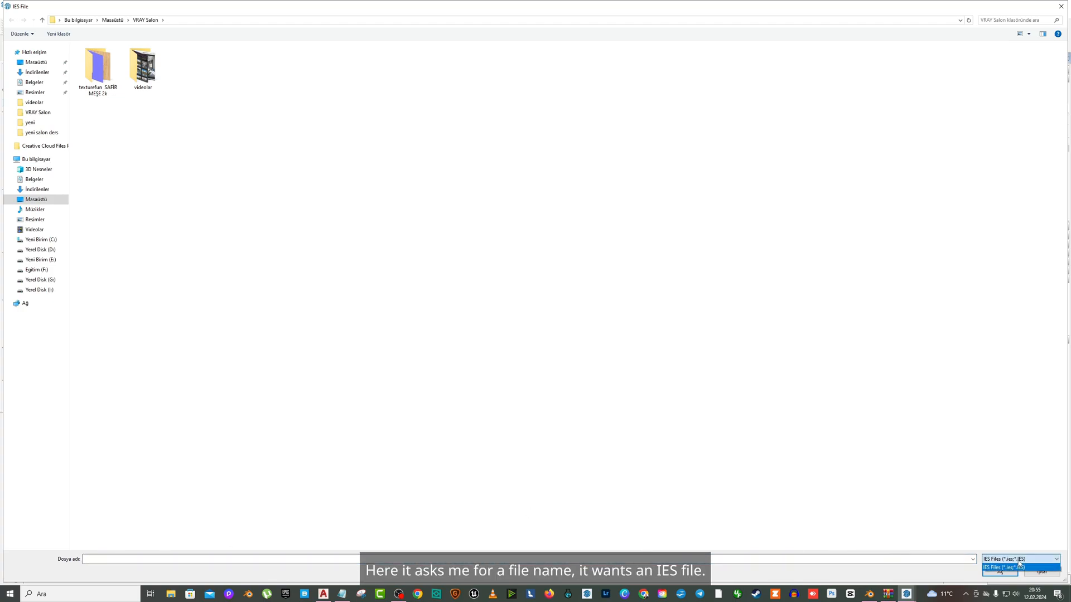
pyautogui.click(1017, 568)
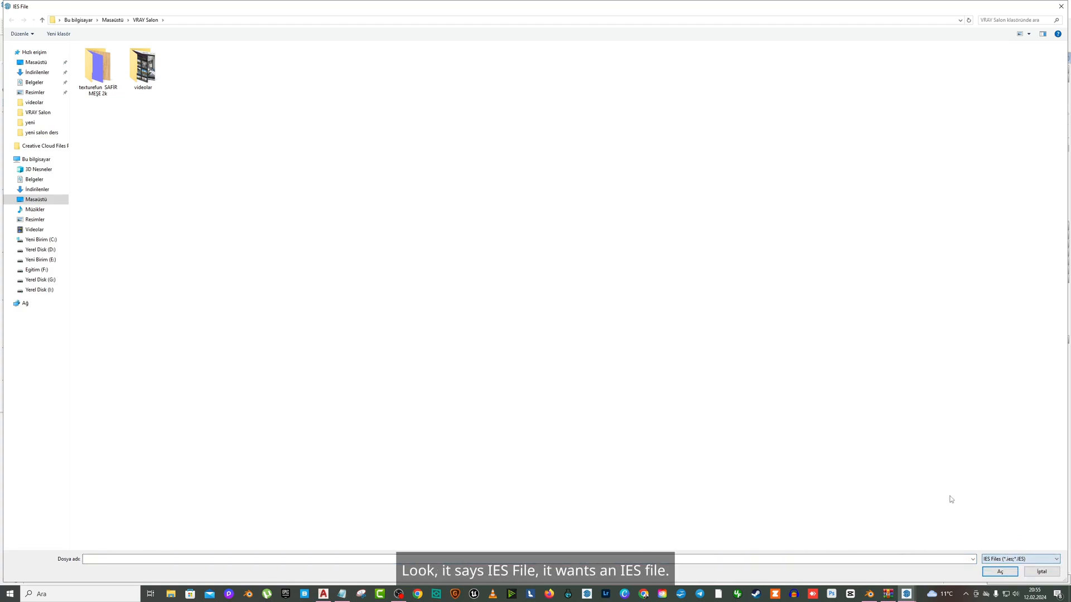
# Load 20.ies from the ARŞİV > IES > IES Collection > Best IES 6 > ies folder on drive F as the light profile.
pyautogui.click(37, 270)
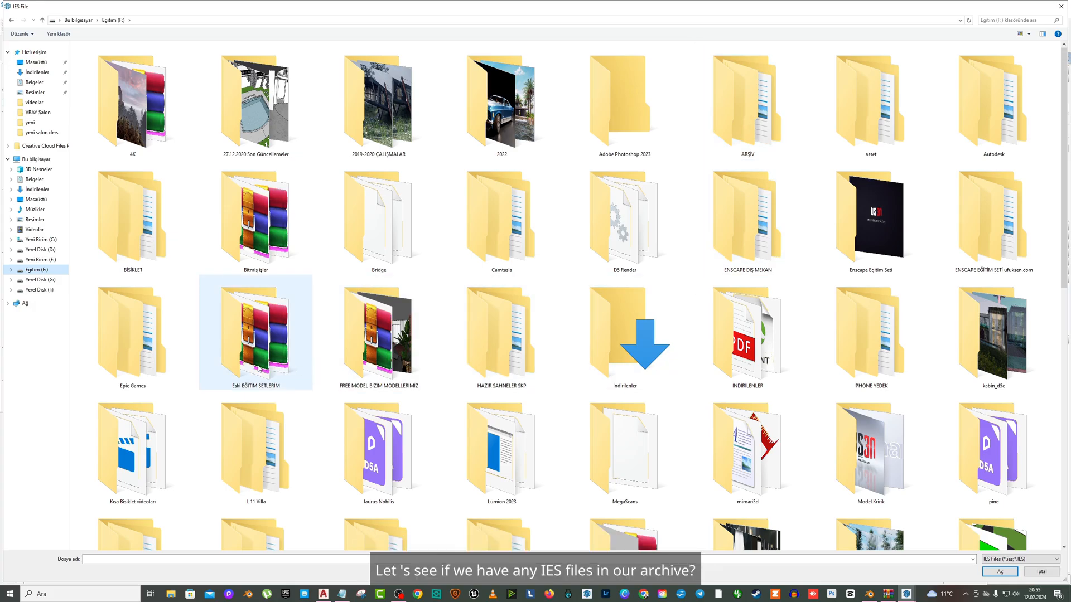
pyautogui.doubleClick(747, 112)
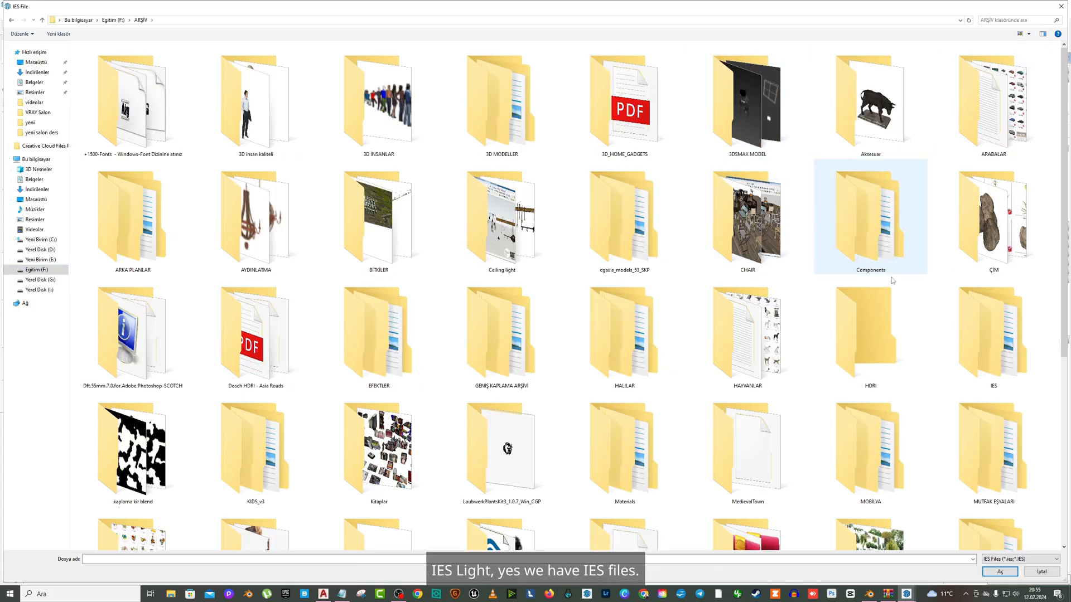
pyautogui.doubleClick(993, 334)
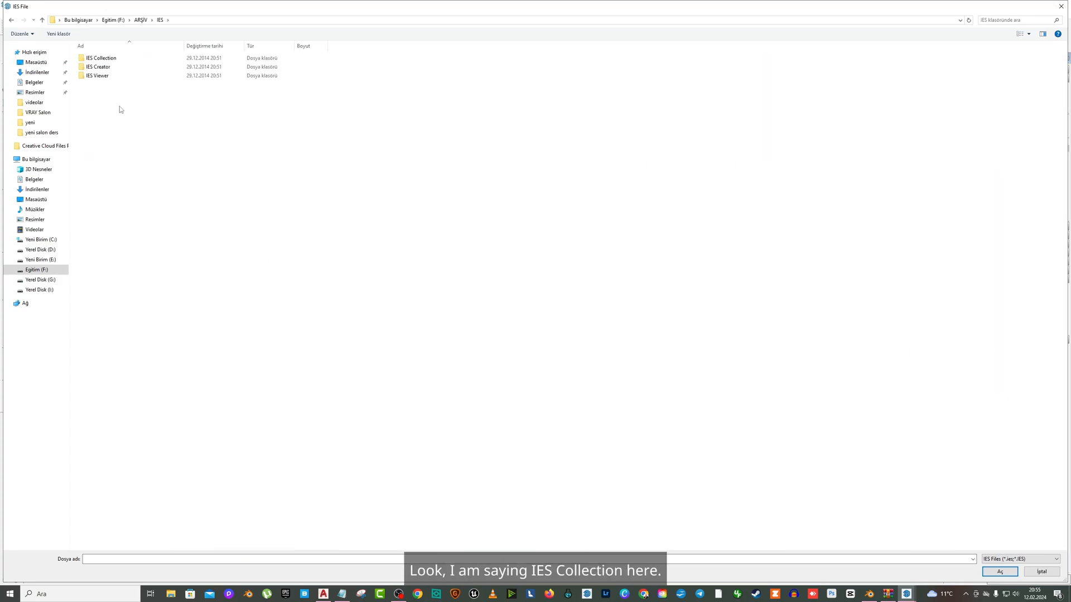
pyautogui.doubleClick(106, 59)
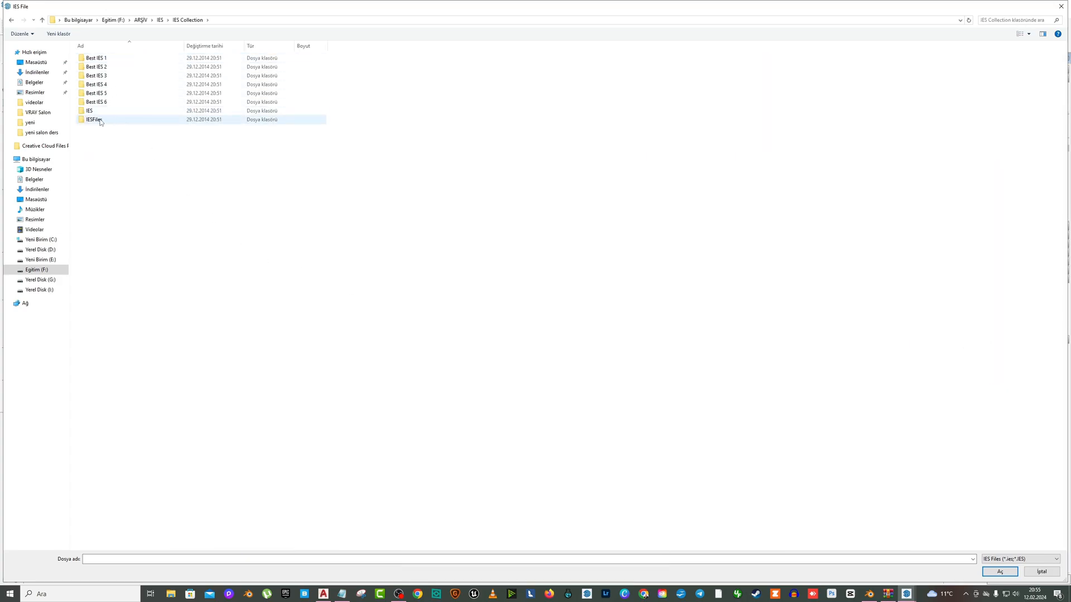
pyautogui.doubleClick(102, 103)
pyautogui.doubleClick(98, 61)
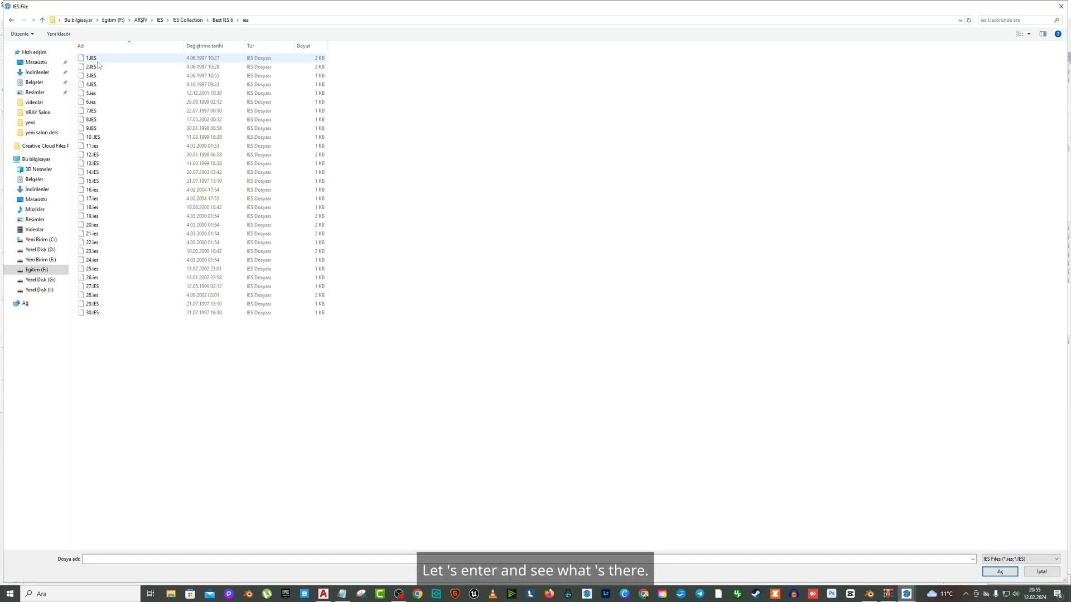
pyautogui.click(120, 225)
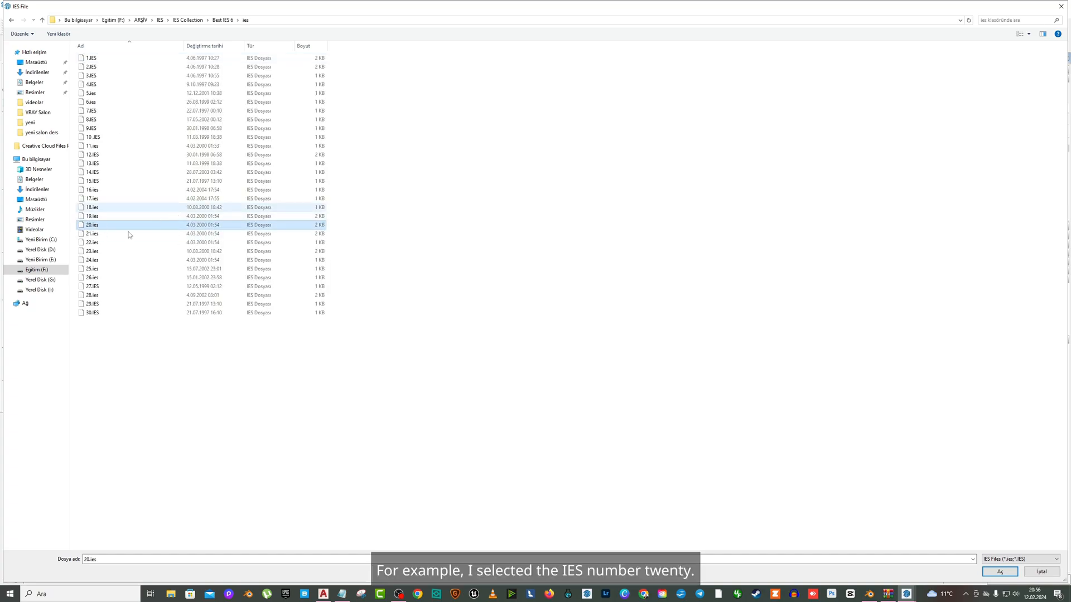
pyautogui.click(1000, 572)
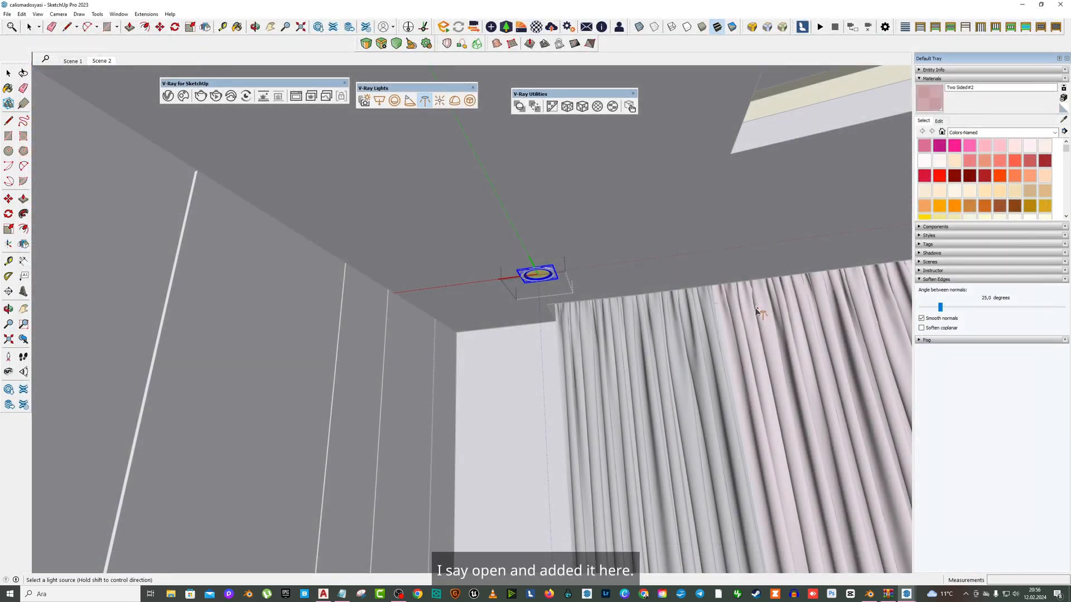
# Place the IES light on the corner ceiling spotlight and leave component editing.
pyautogui.click(540, 277)
pyautogui.moveTo(590, 254); pyautogui.dragTo(544, 280, button='middle')
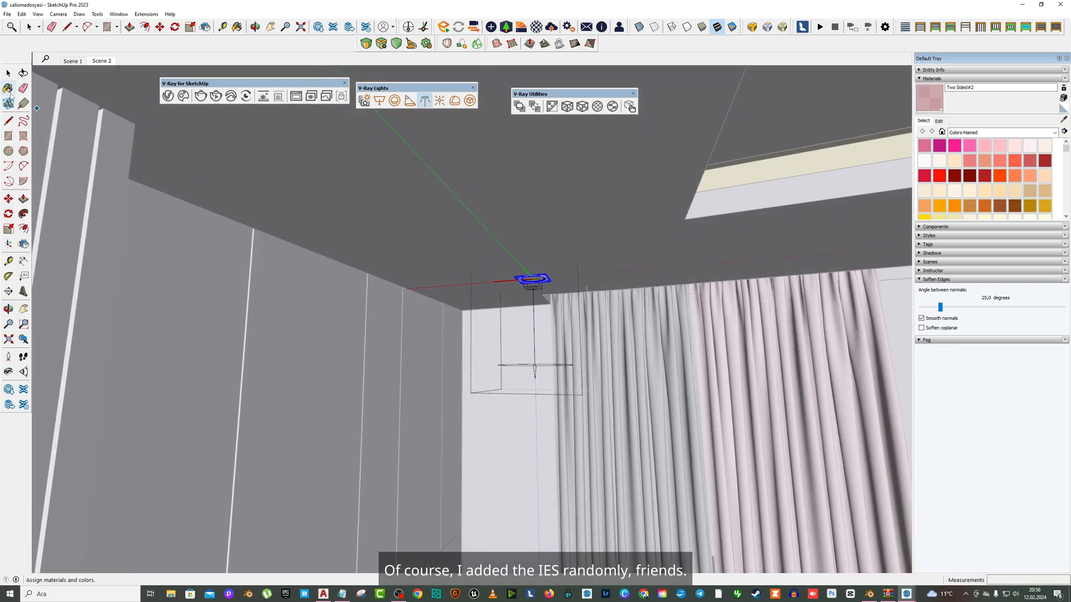
pyautogui.press('space')
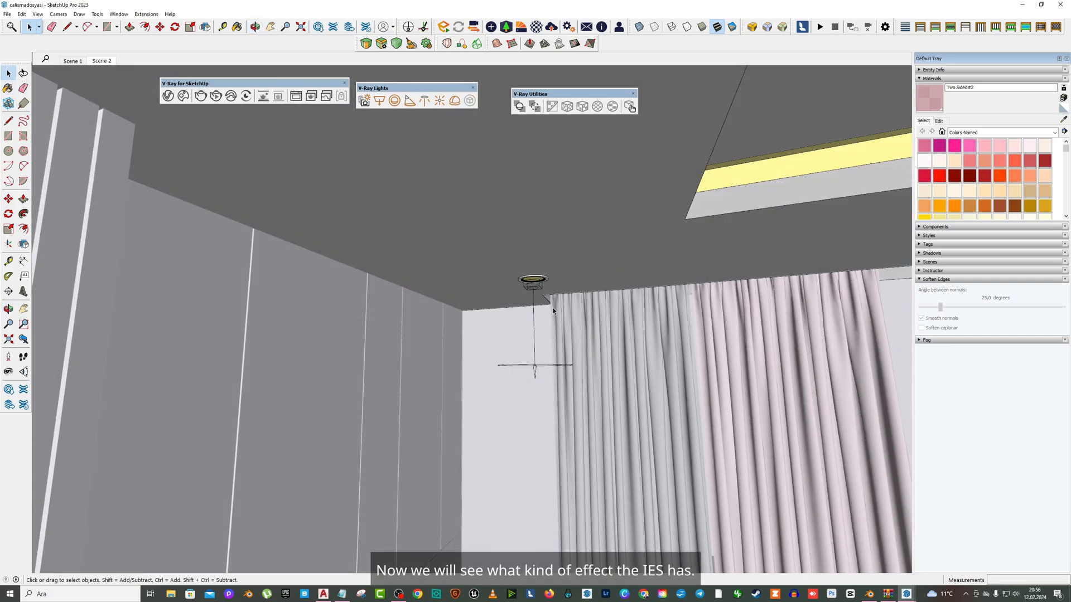
# Enable the Intensity (lm) parameter of the IES Light in the V-Ray Asset Editor.
pyautogui.click(168, 96)
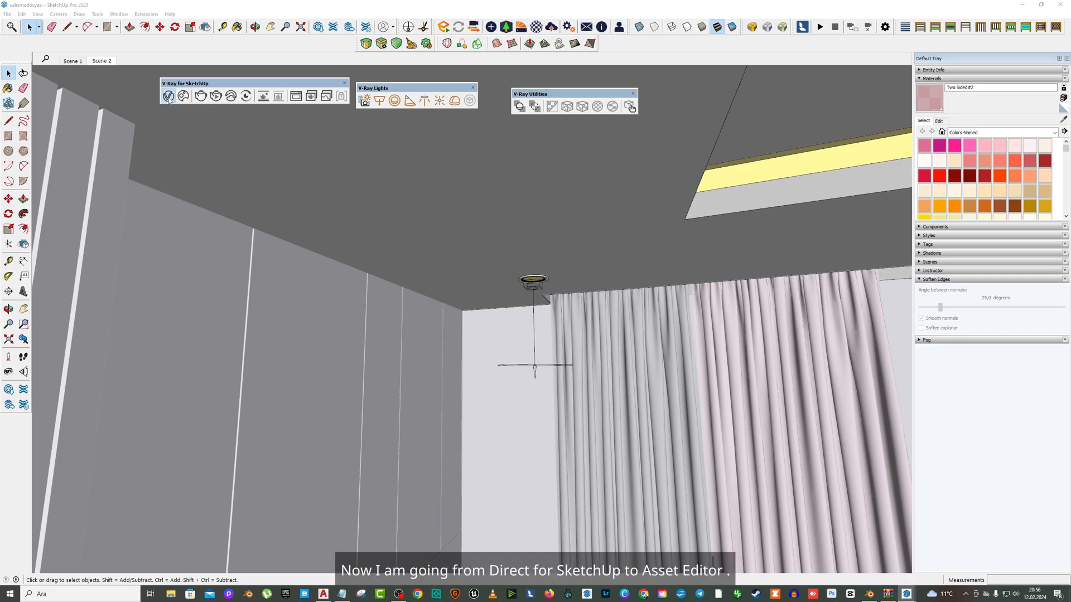
pyautogui.click(356, 168)
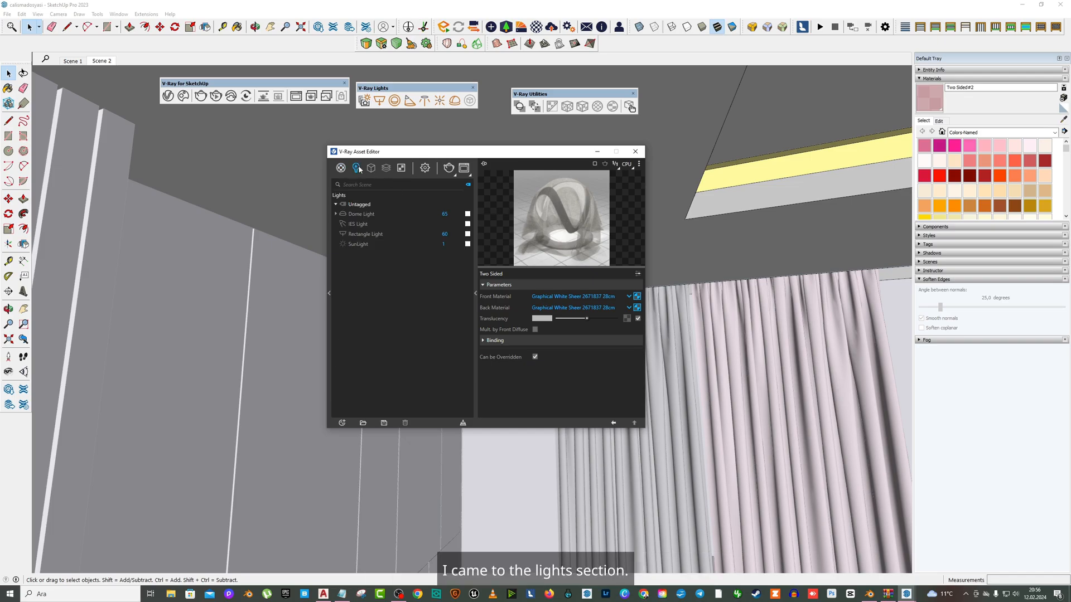
pyautogui.click(359, 223)
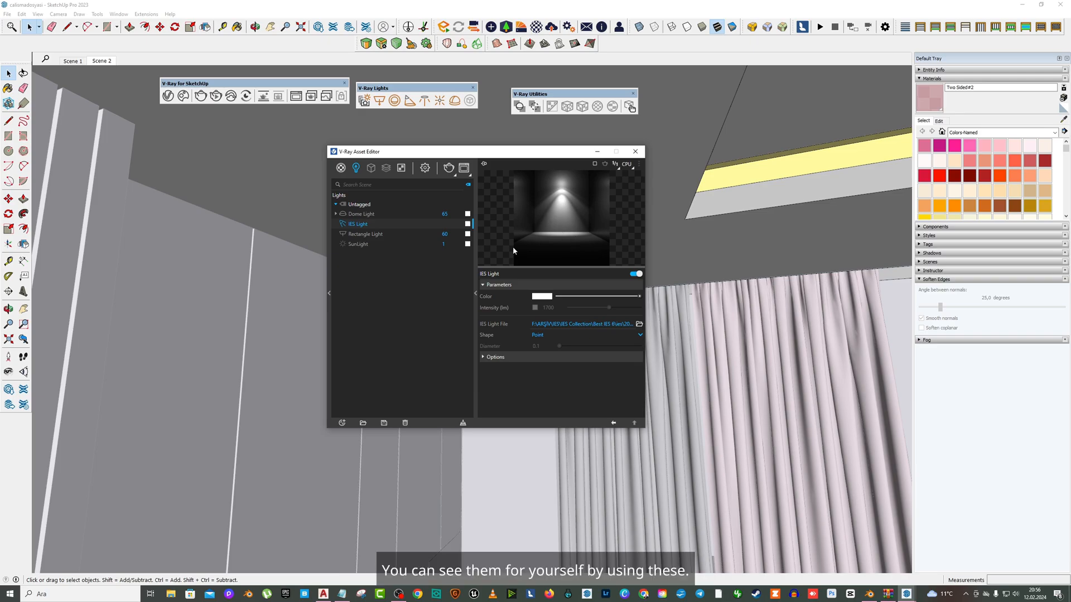
pyautogui.click(535, 308)
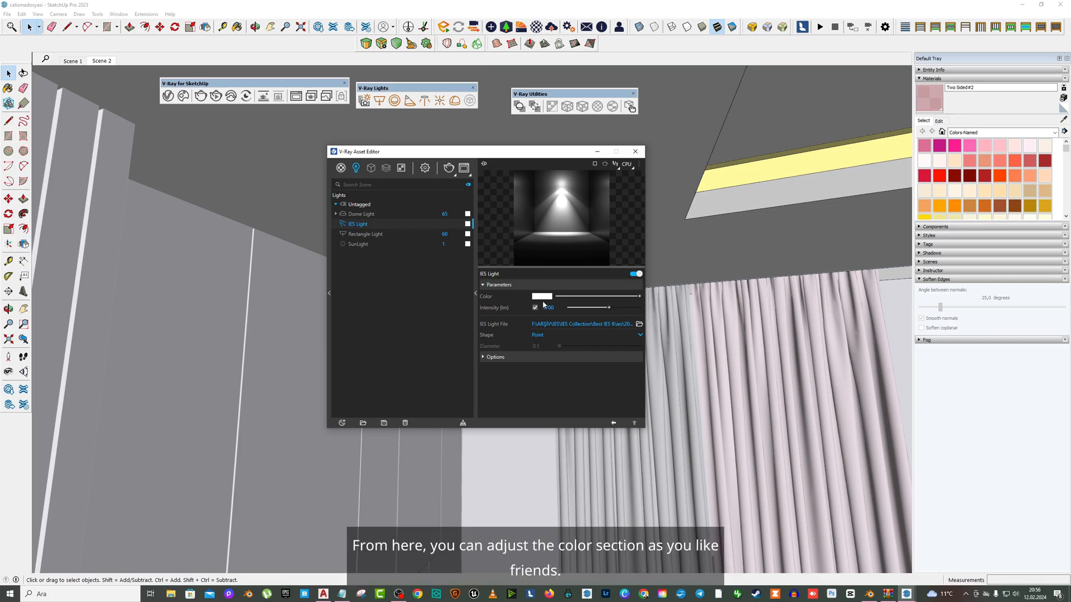
# Adjust the IES Light's color in the color picker.
pyautogui.click(541, 296)
pyautogui.moveTo(614, 373); pyautogui.dragTo(593, 370)
pyautogui.click(664, 257)
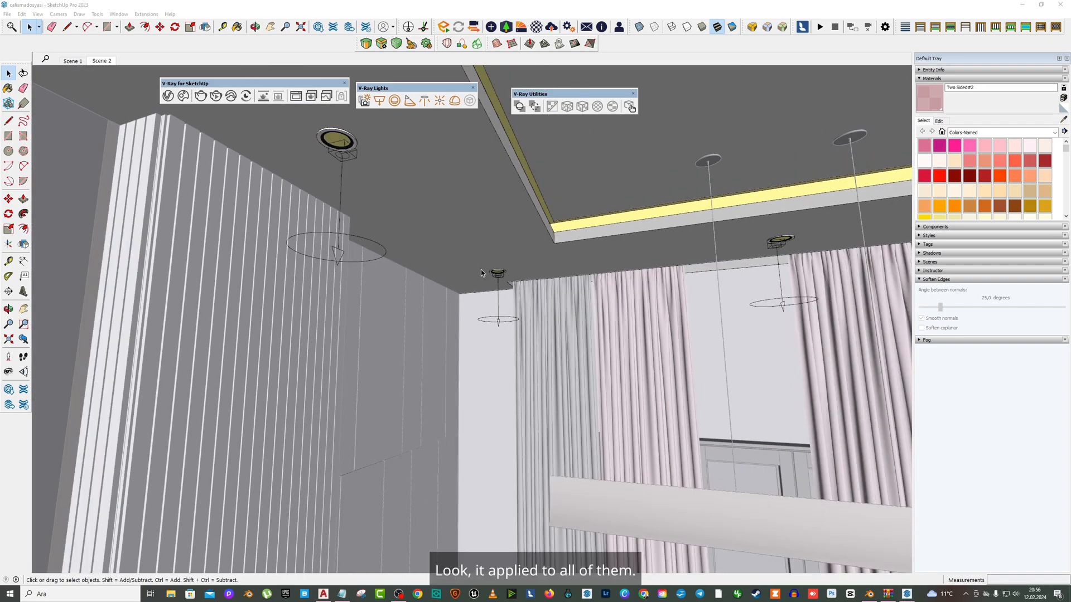
# Return to the Scene 2 camera view and start a V-Ray render of the living room.
pyautogui.moveTo(481, 272); pyautogui.dragTo(475, 222, button='middle')
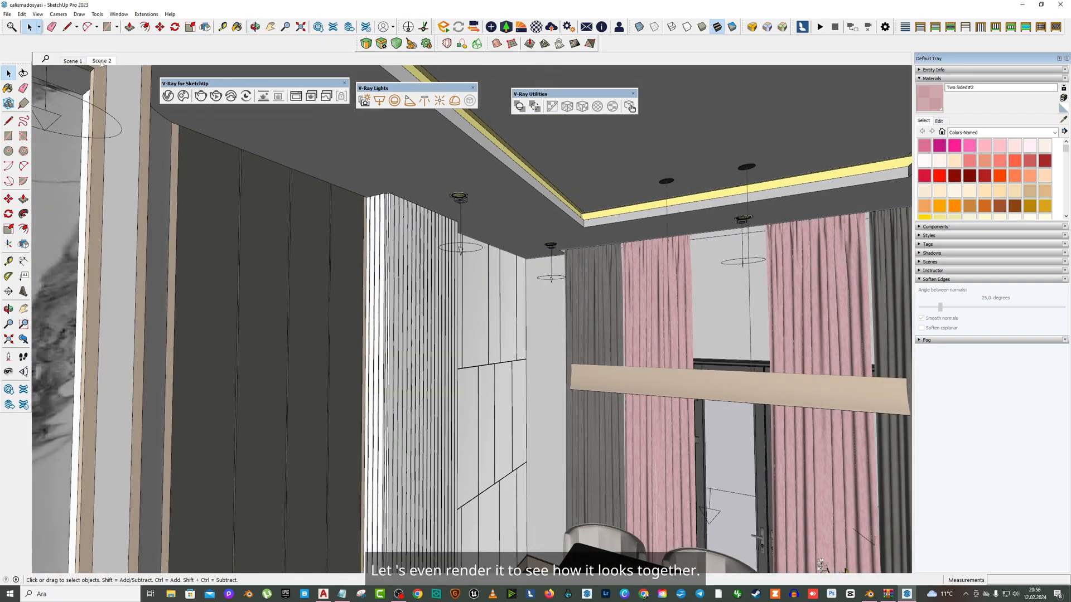
pyautogui.click(101, 61)
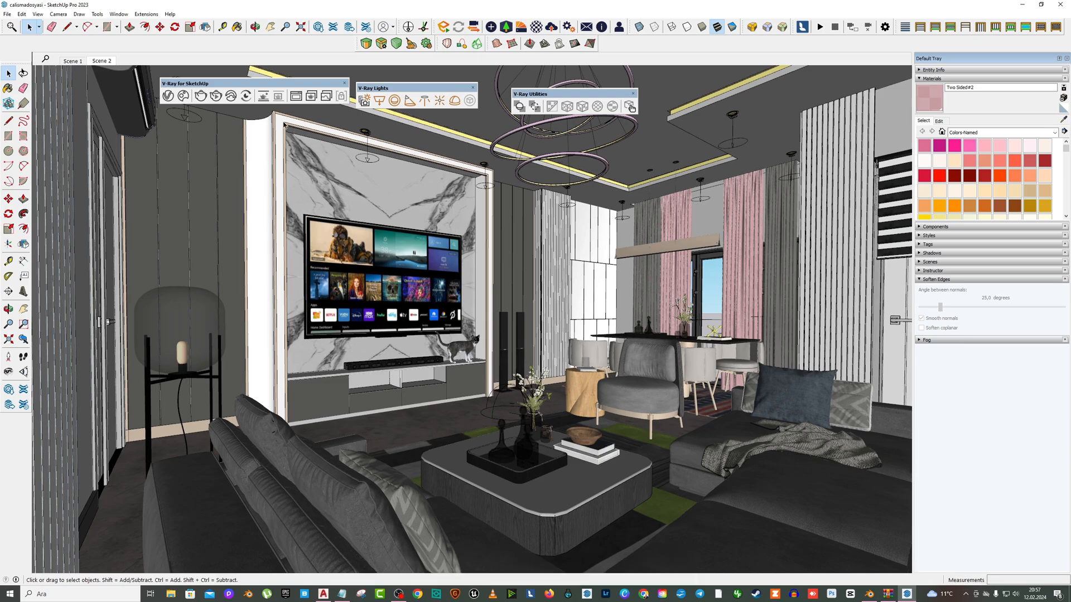
pyautogui.click(199, 97)
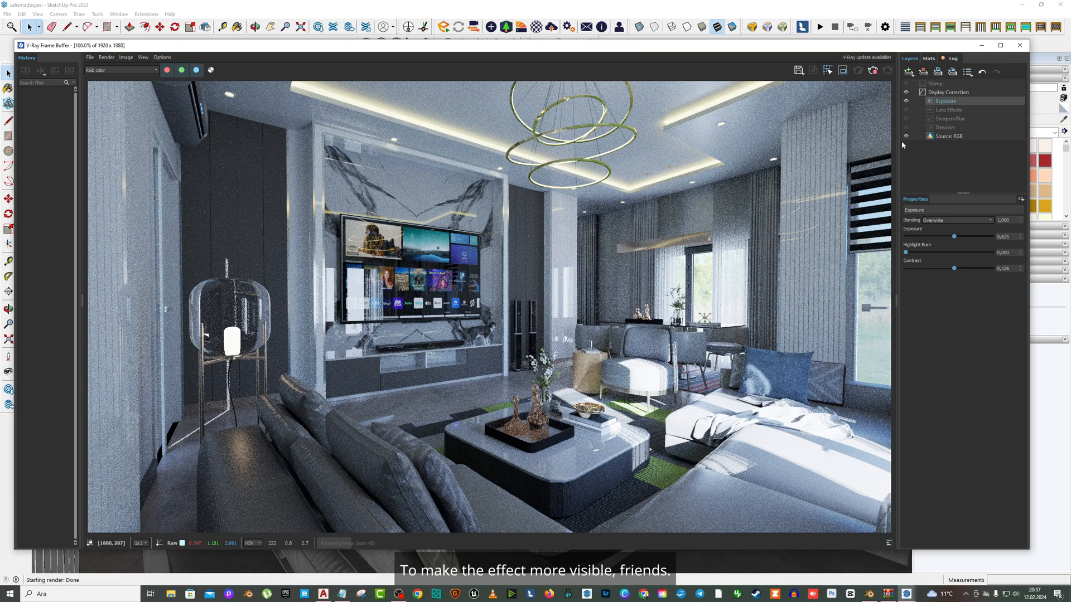
# Turn on the Denoiser and Lens Effects layers in the frame buffer and stop the render.
pyautogui.click(906, 127)
pyautogui.click(906, 110)
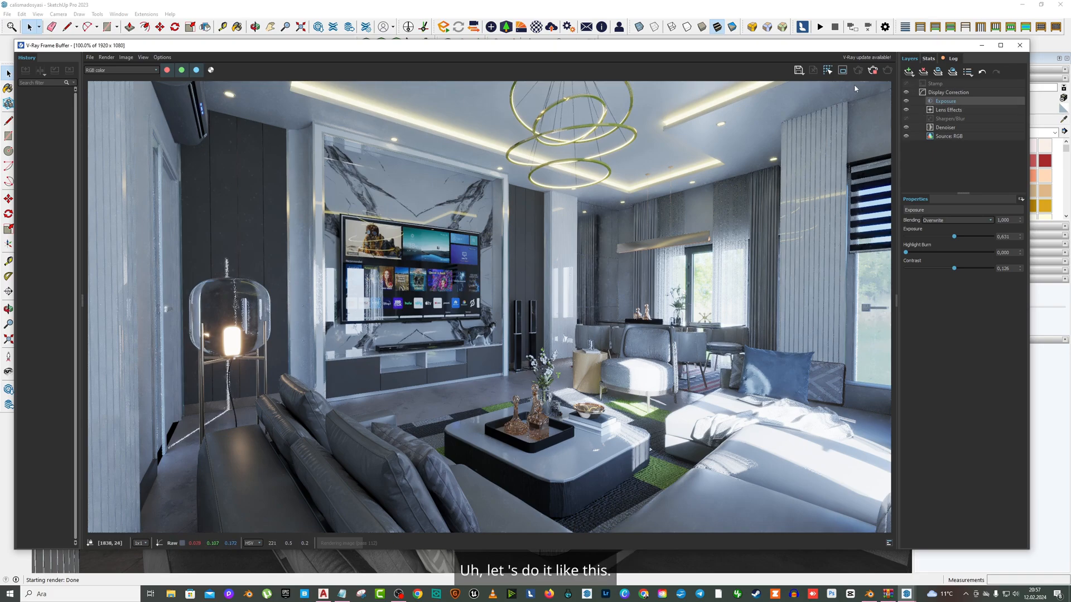
pyautogui.click(873, 70)
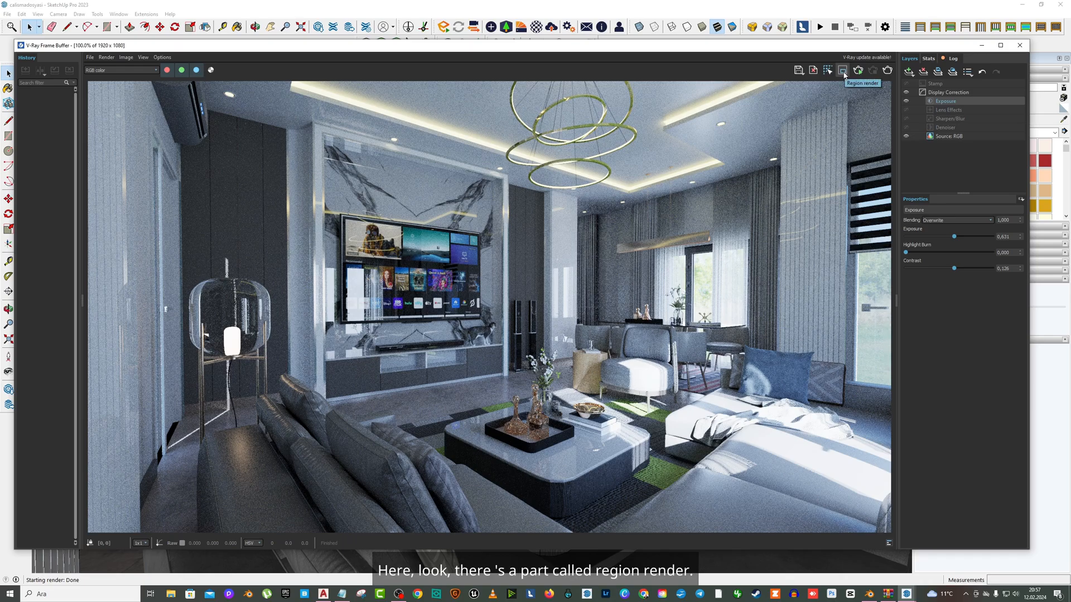
# Enable region render, draw a region around the spotlight above the TV's marble wall, and move the frame buffer clear of the V-Ray tools.
pyautogui.click(843, 71)
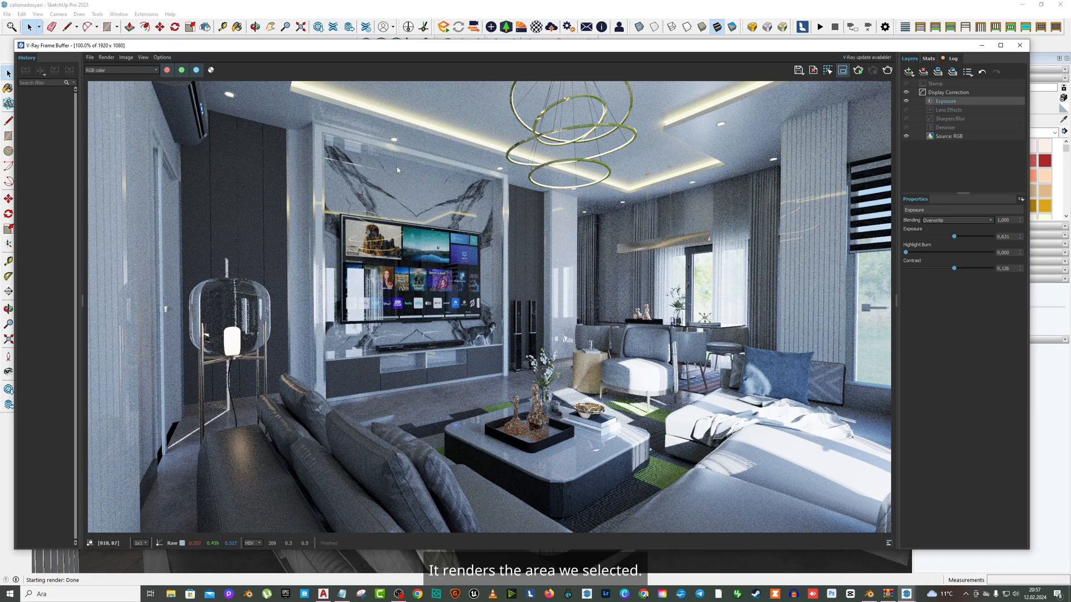
pyautogui.moveTo(432, 116); pyautogui.dragTo(367, 190)
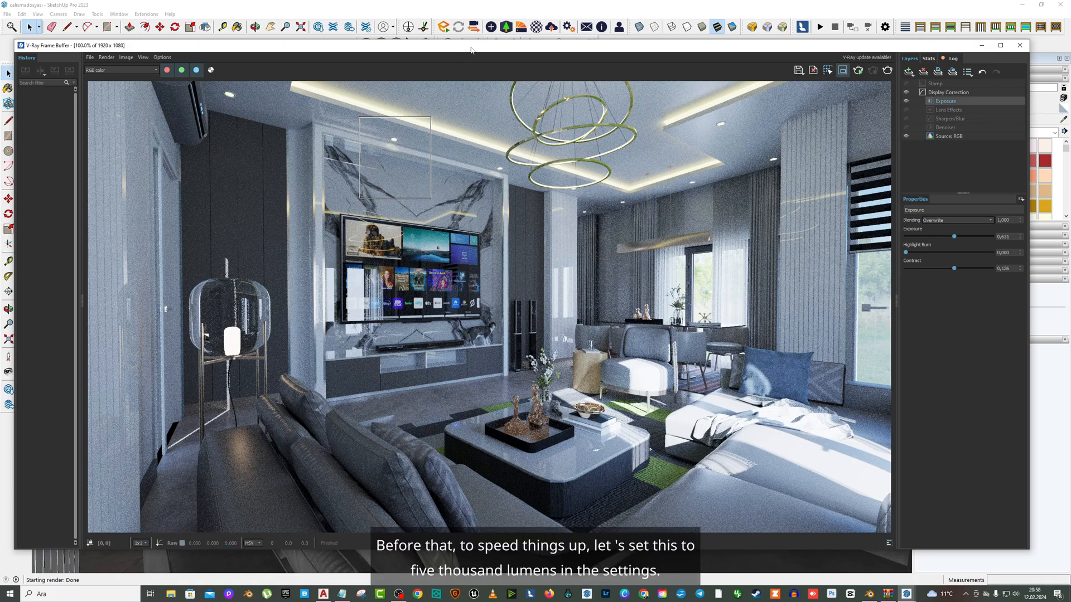
pyautogui.moveTo(474, 46)
pyautogui.mouseDown()
pyautogui.moveTo(483, 187)
pyautogui.moveTo(508, 207)
pyautogui.mouseUp()
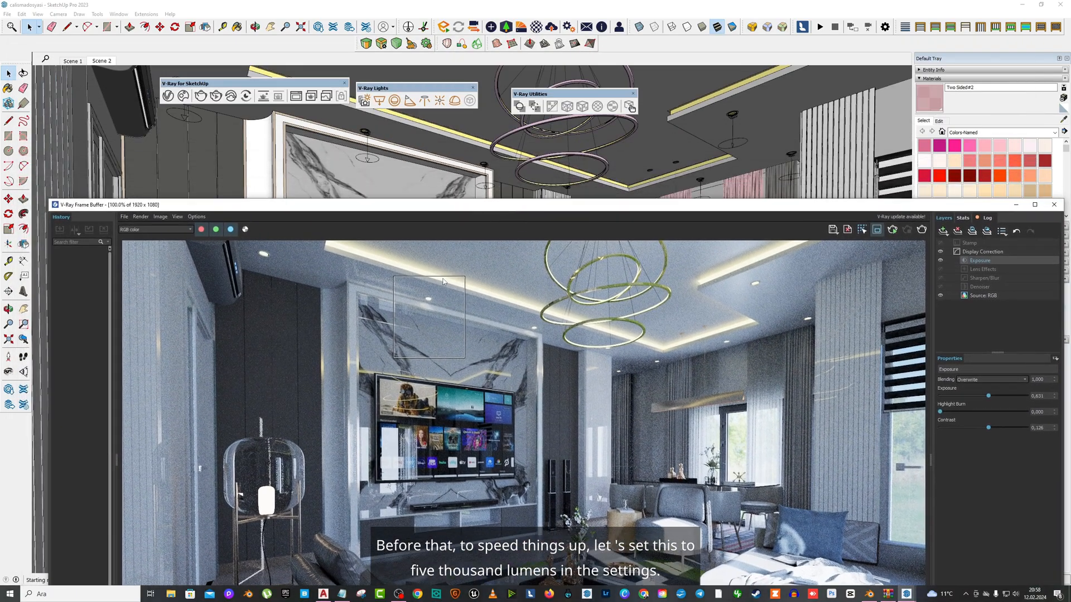
# Set the IES Light's intensity to 5000 lm, check its shadow, diffuse and specular options, and minimize the V-Ray Asset Editor.
pyautogui.click(169, 96)
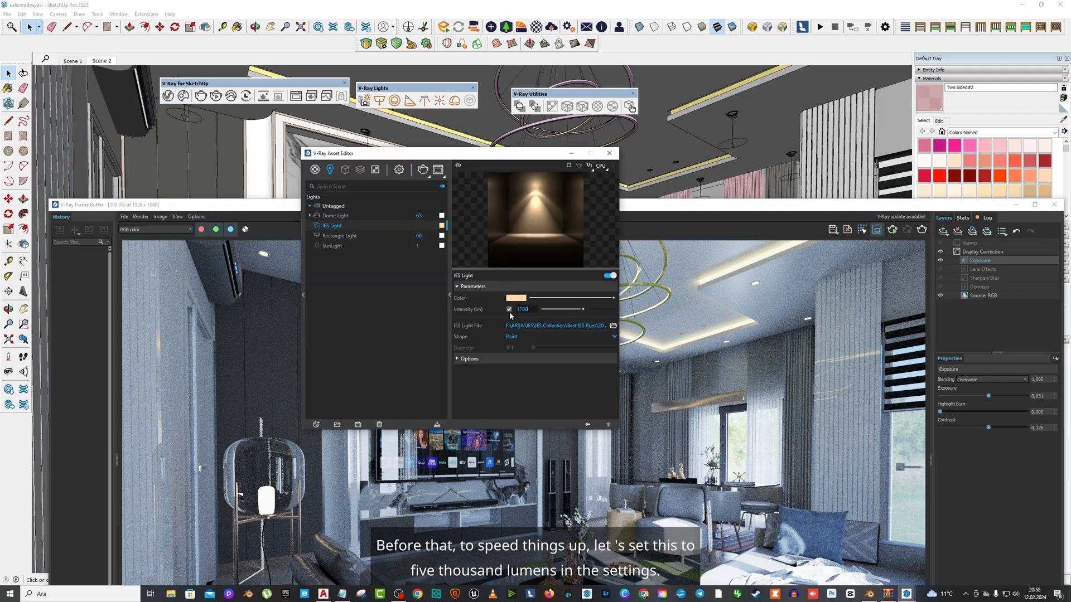
pyautogui.write('000')
pyautogui.press('Return')
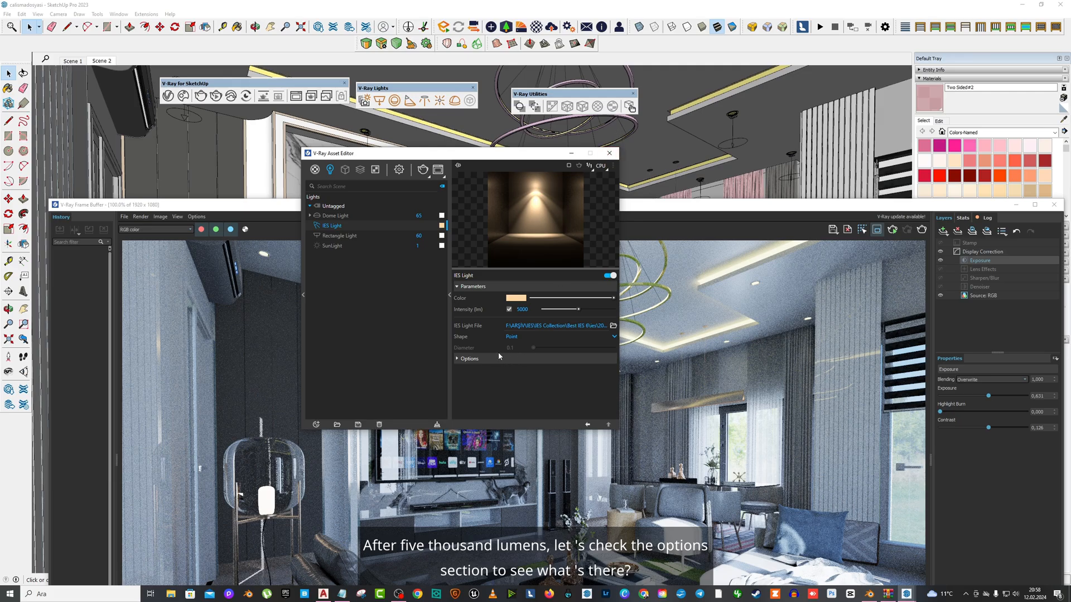
pyautogui.click(475, 360)
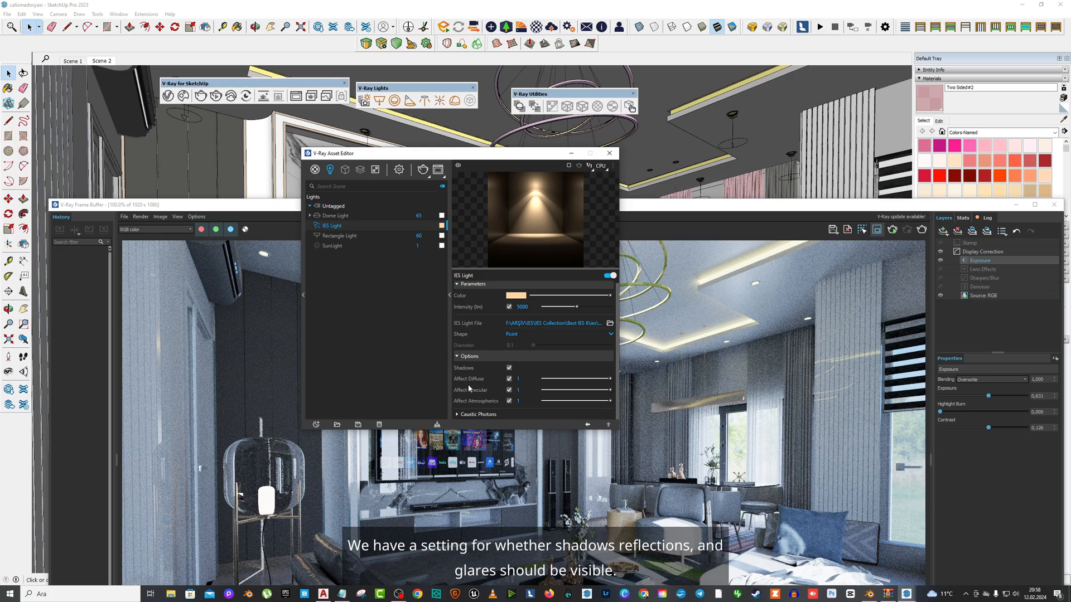
pyautogui.click(571, 154)
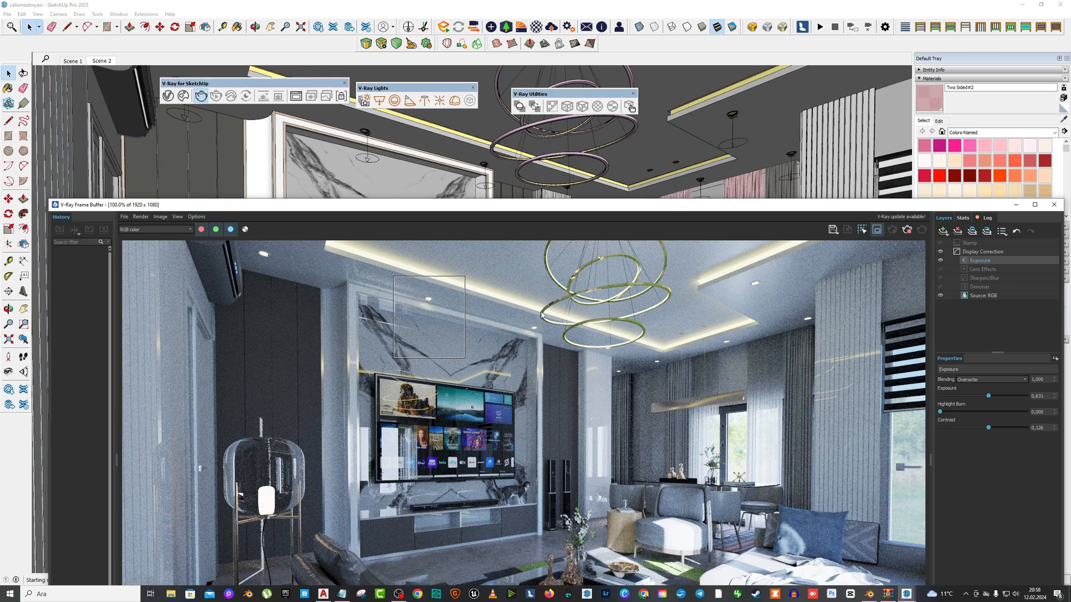
# Review the region render around the marble wall's spotlight, turn off region render and close the frame buffer.
pyautogui.moveTo(539, 212); pyautogui.dragTo(538, 36)
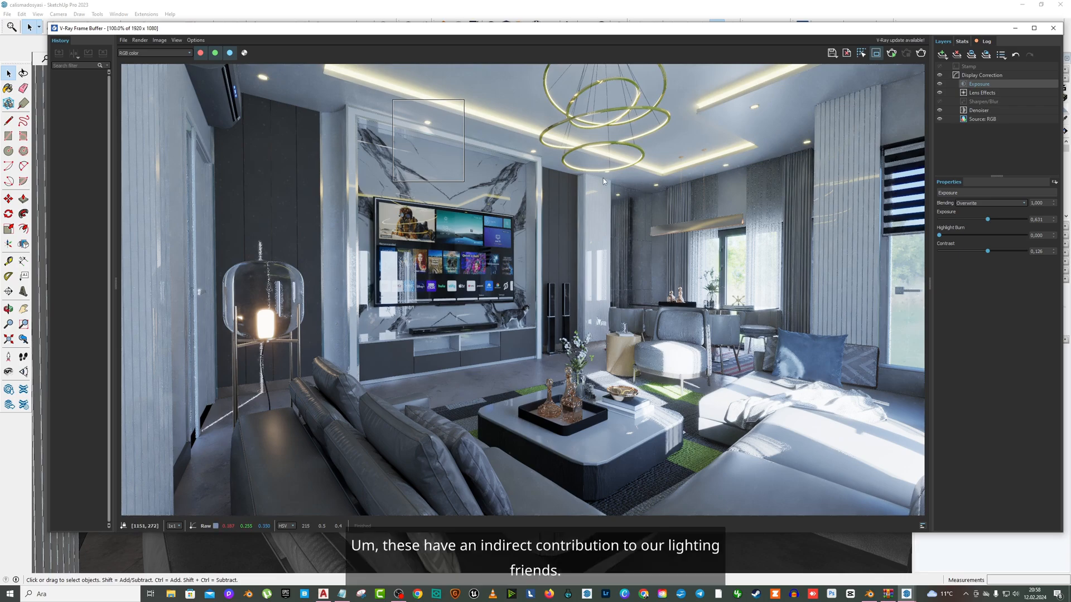
pyautogui.click(876, 53)
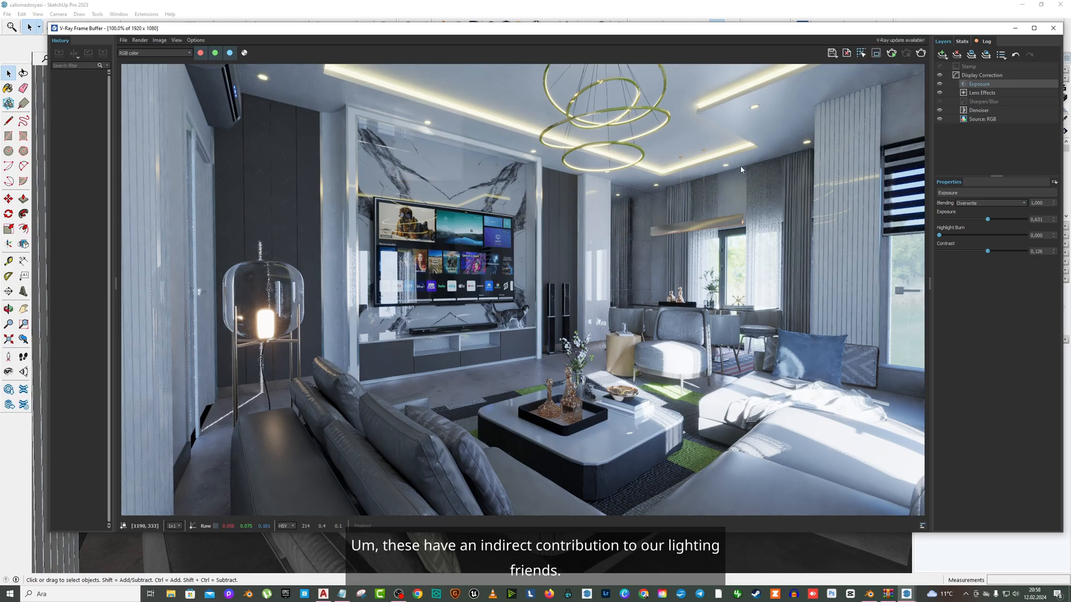
pyautogui.click(1053, 27)
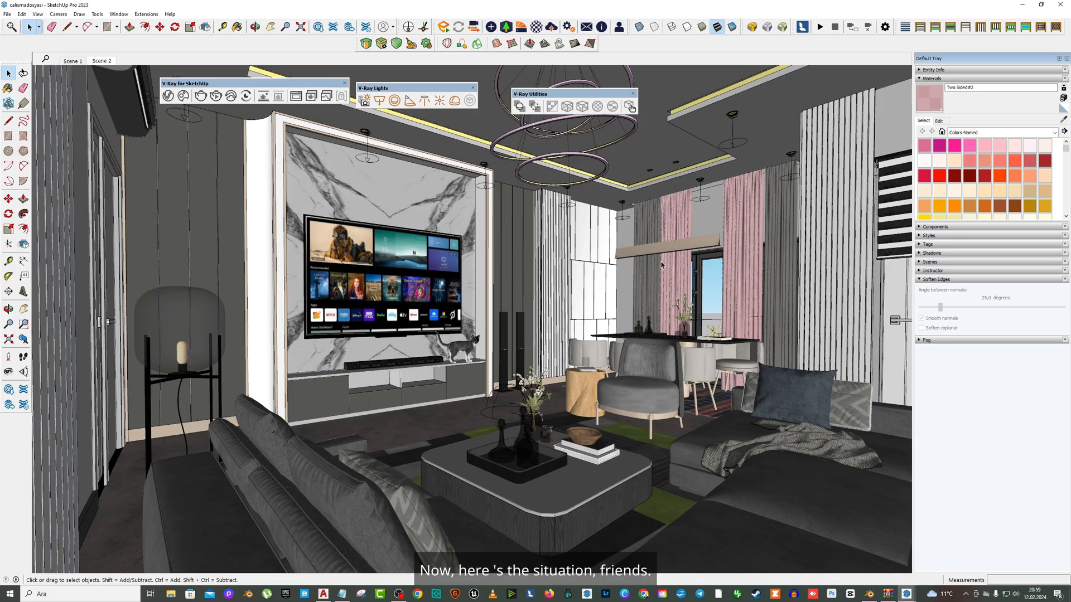
# Select the cylinder inside the dining table's pendant lamp, sample its material and show its emissive settings in the V-Ray Asset Editor.
pyautogui.scroll(8, 725, 227)
pyautogui.moveTo(737, 233); pyautogui.dragTo(610, 193, button='middle')
pyautogui.click(609, 199)
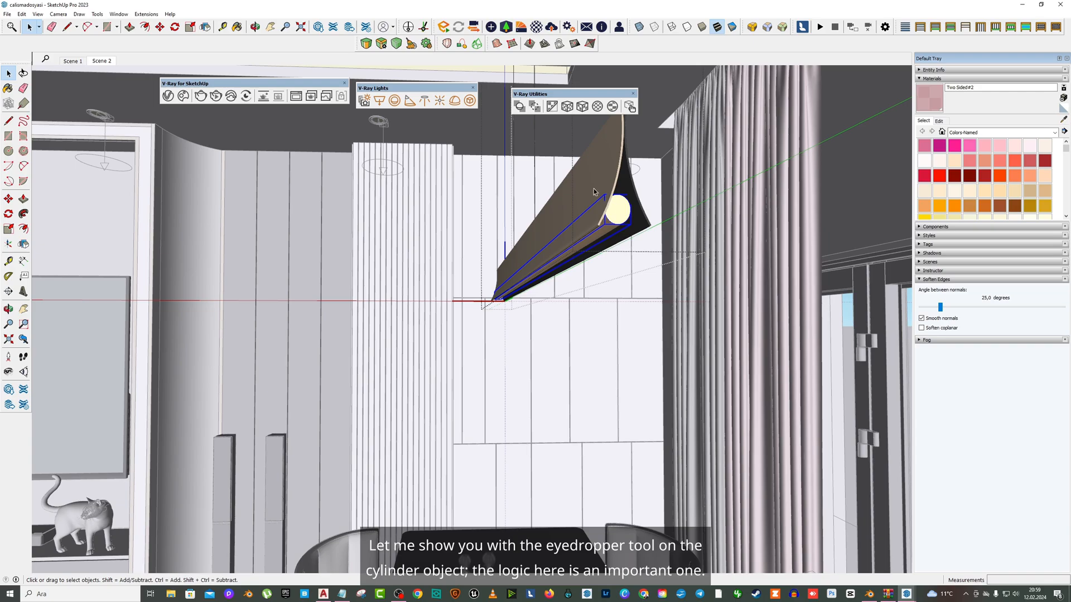
pyautogui.click(1063, 120)
pyautogui.click(628, 207)
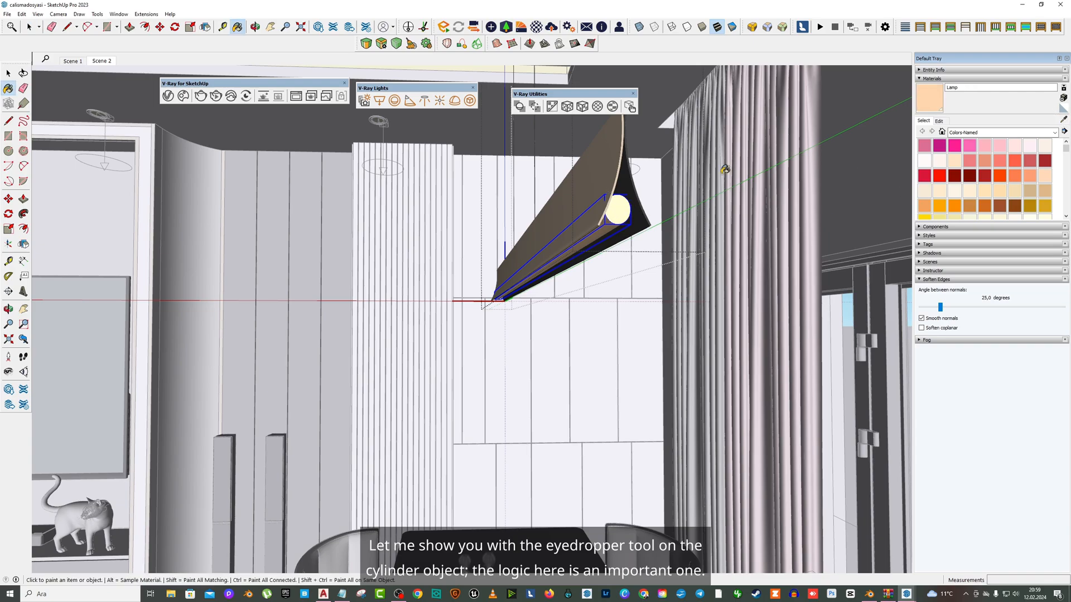
pyautogui.click(168, 96)
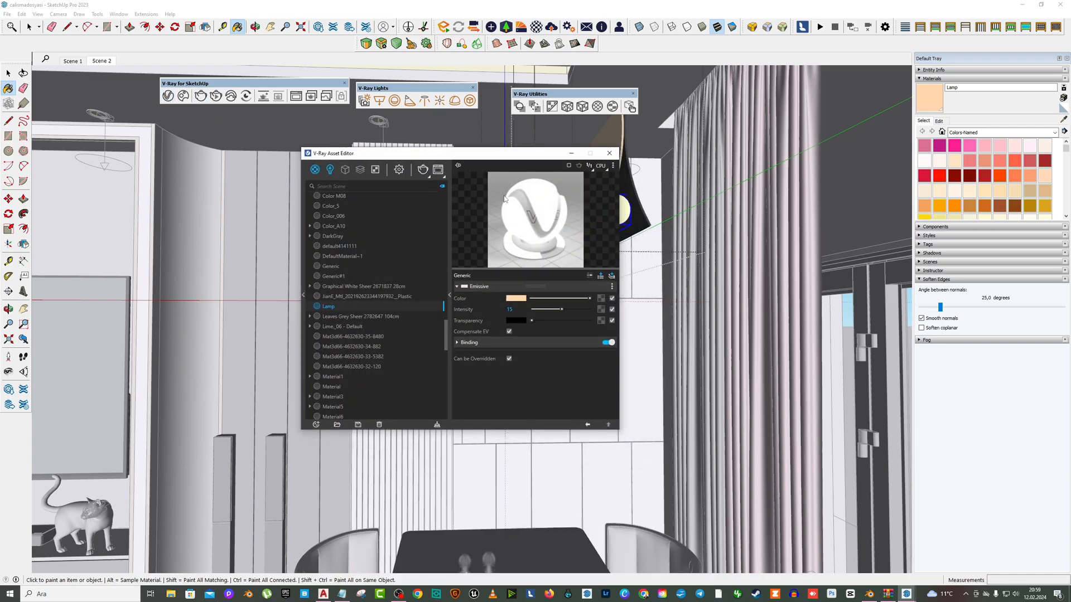
pyautogui.moveTo(523, 162); pyautogui.dragTo(438, 167)
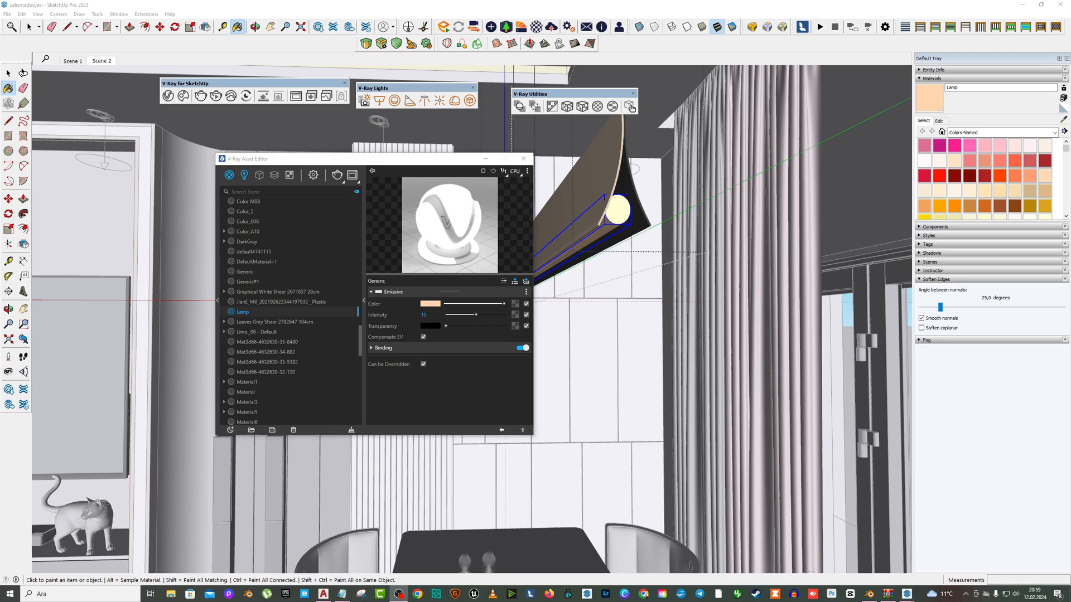
# Examine the living room render for where the lamp's emissive material is used, and minimize the frame buffer.
pyautogui.moveTo(695, 191)
pyautogui.keyDown('shift'); pyautogui.mouseDown(button='middle')
pyautogui.moveTo(688, 301)
pyautogui.moveTo(633, 268)
pyautogui.moveTo(636, 320)
pyautogui.moveTo(614, 353)
pyautogui.mouseUp(button='middle'); pyautogui.keyUp('shift')
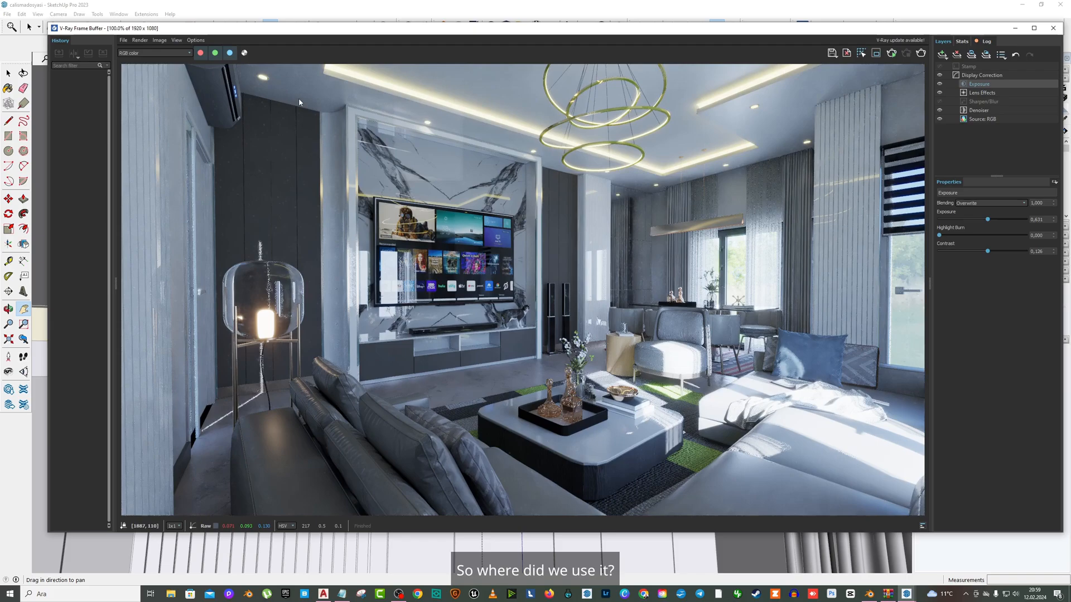
pyautogui.click(297, 97)
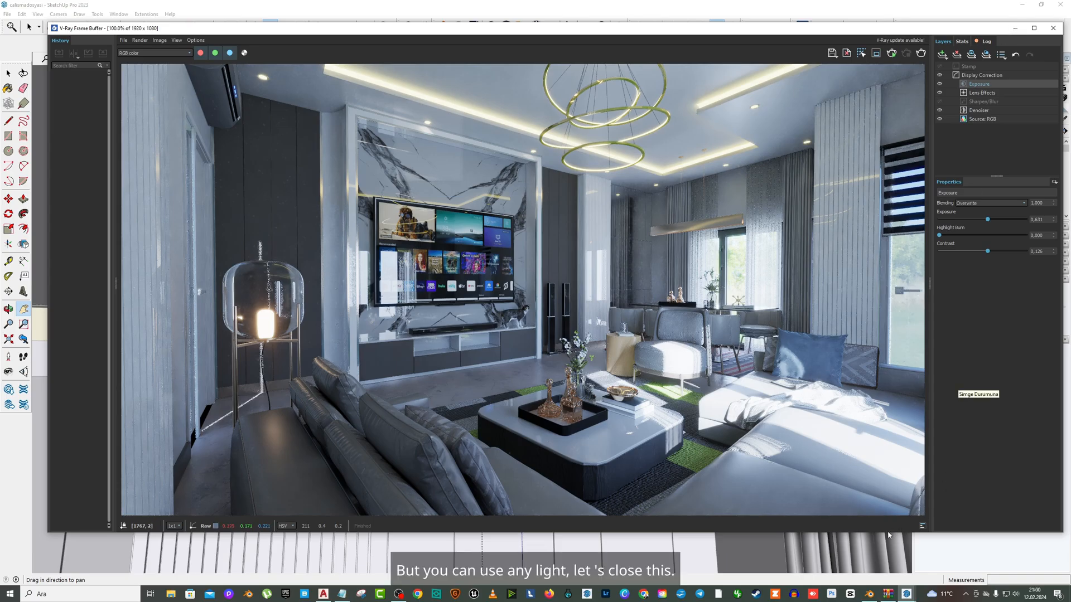
pyautogui.click(1015, 27)
# Close the V-Ray Asset Editor, return to the Select tool and bring the pendant lamp's glowing cylinder back into view.
pyautogui.moveTo(806, 212)
pyautogui.mouseDown()
pyautogui.moveTo(695, 253)
pyautogui.moveTo(656, 316)
pyautogui.moveTo(667, 298)
pyautogui.moveTo(700, 323)
pyautogui.moveTo(664, 194)
pyautogui.mouseUp()
pyautogui.rightClick(665, 194)
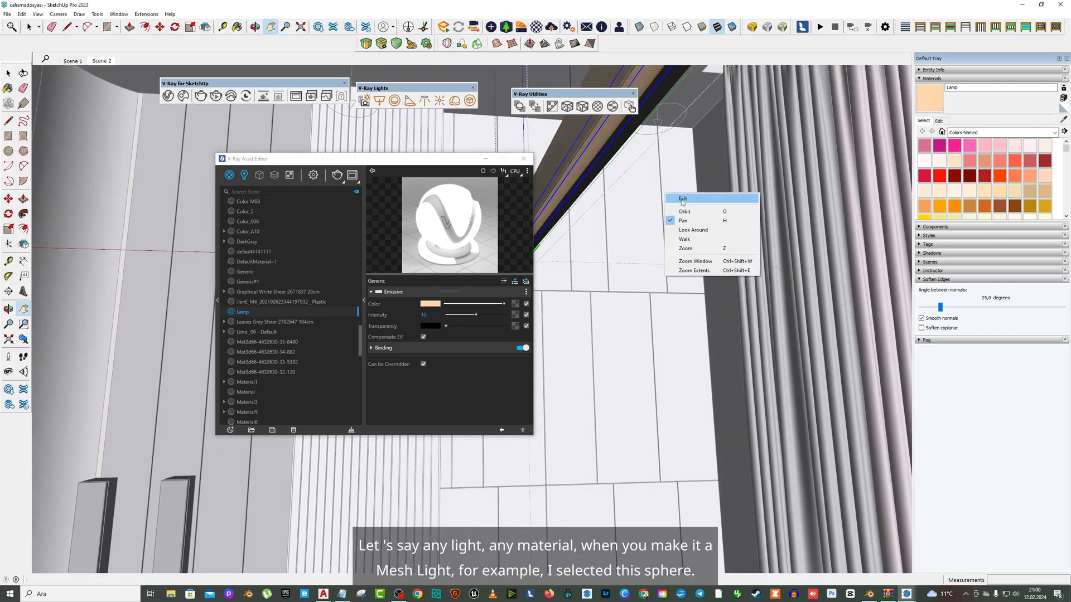
pyautogui.click(677, 199)
pyautogui.click(523, 161)
pyautogui.press('space')
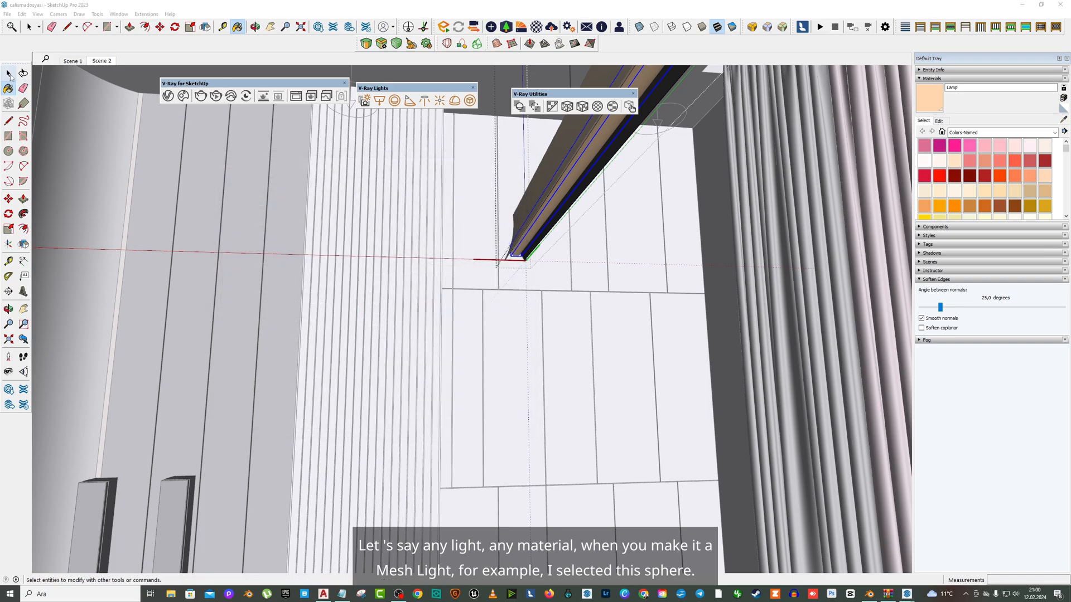
pyautogui.scroll(-2, 551, 243)
pyautogui.moveTo(551, 242); pyautogui.dragTo(554, 277, button='middle')
pyautogui.click(270, 28)
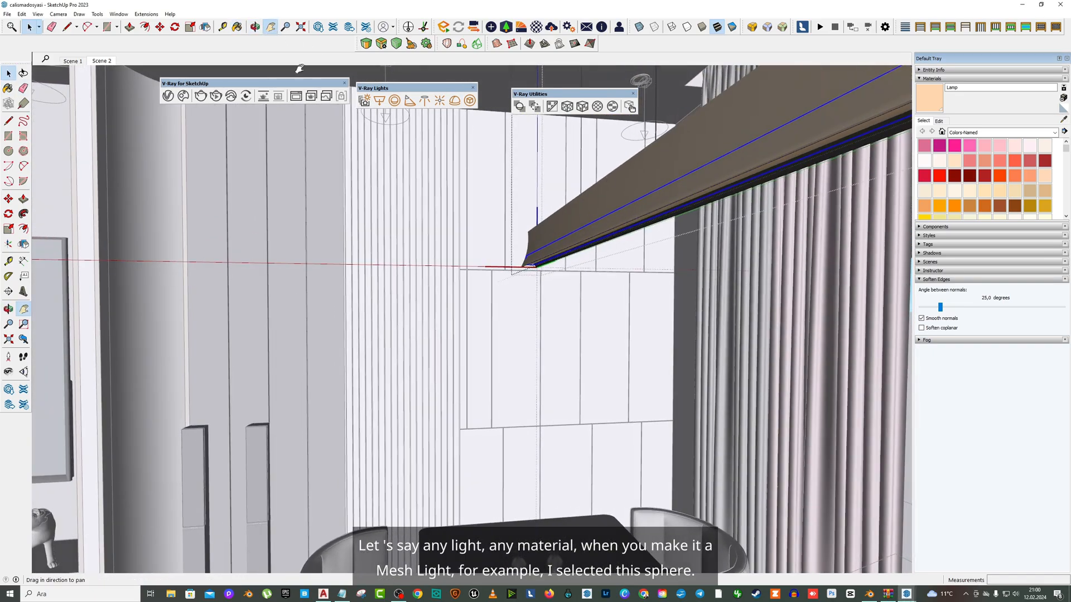
pyautogui.moveTo(675, 218); pyautogui.dragTo(600, 266)
pyautogui.scroll(-3, 600, 266)
pyautogui.press('space')
pyautogui.scroll(1, 600, 266)
pyautogui.moveTo(600, 266); pyautogui.dragTo(592, 254, button='middle')
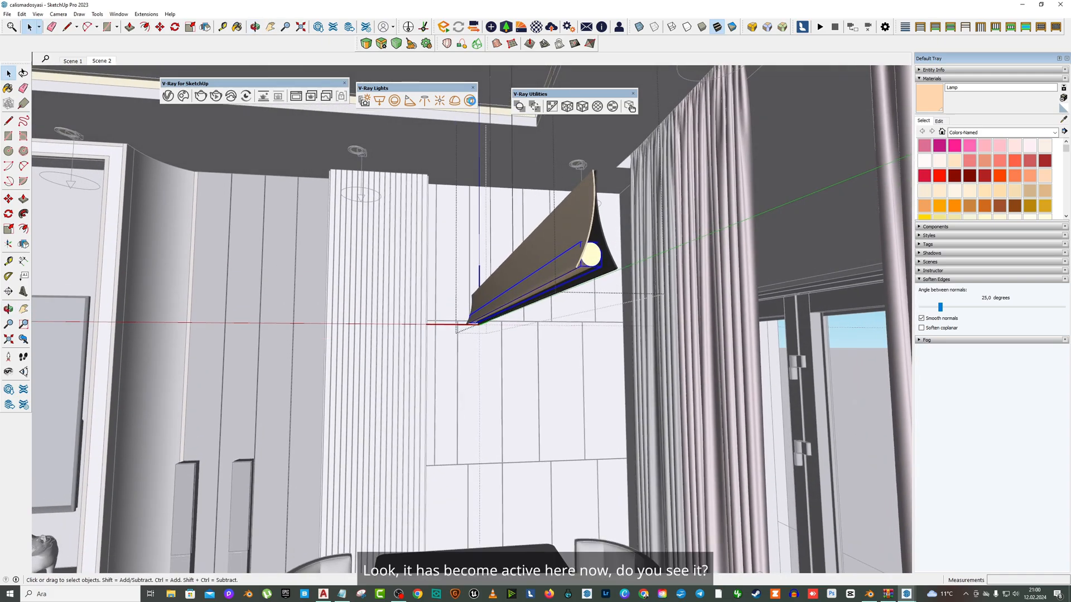
# Deselect the cylinder, leave the pendant lamp's group and move the V-Ray Lights toolbar to a clearer spot.
pyautogui.click(470, 100)
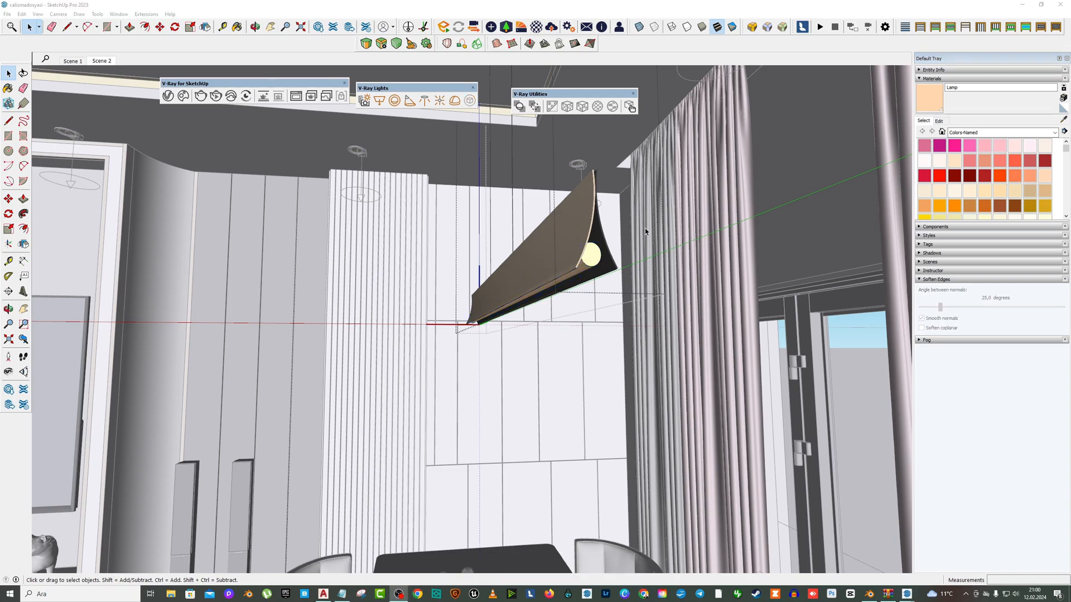
pyautogui.click(709, 304)
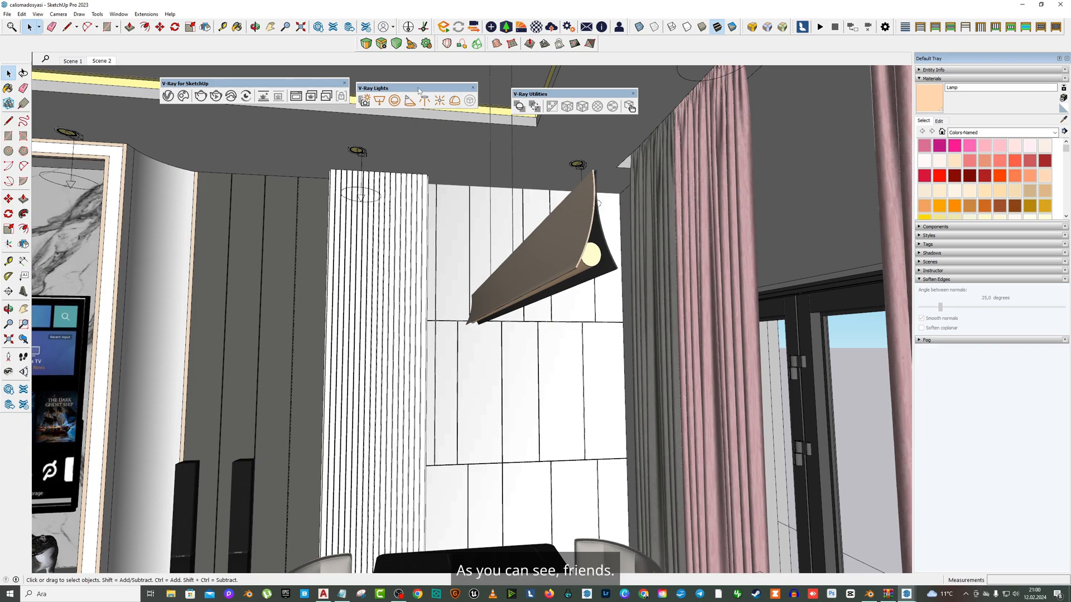
pyautogui.moveTo(419, 91); pyautogui.dragTo(422, 139)
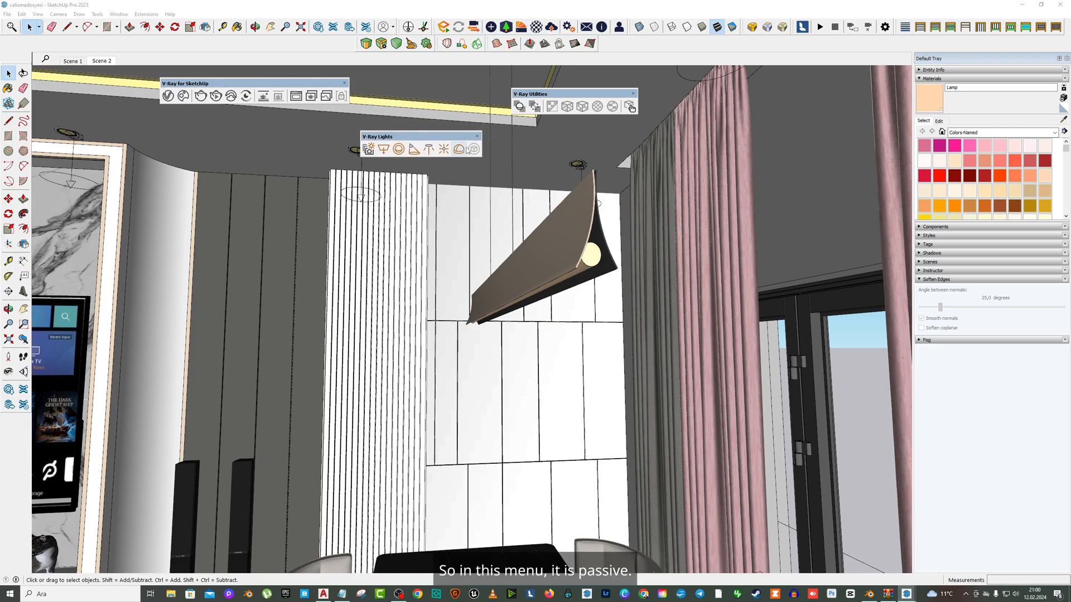
# Reopen the pendant lamp's group, select the cylinder inside it and convert it to a V-Ray Mesh Light.
pyautogui.doubleClick(585, 231)
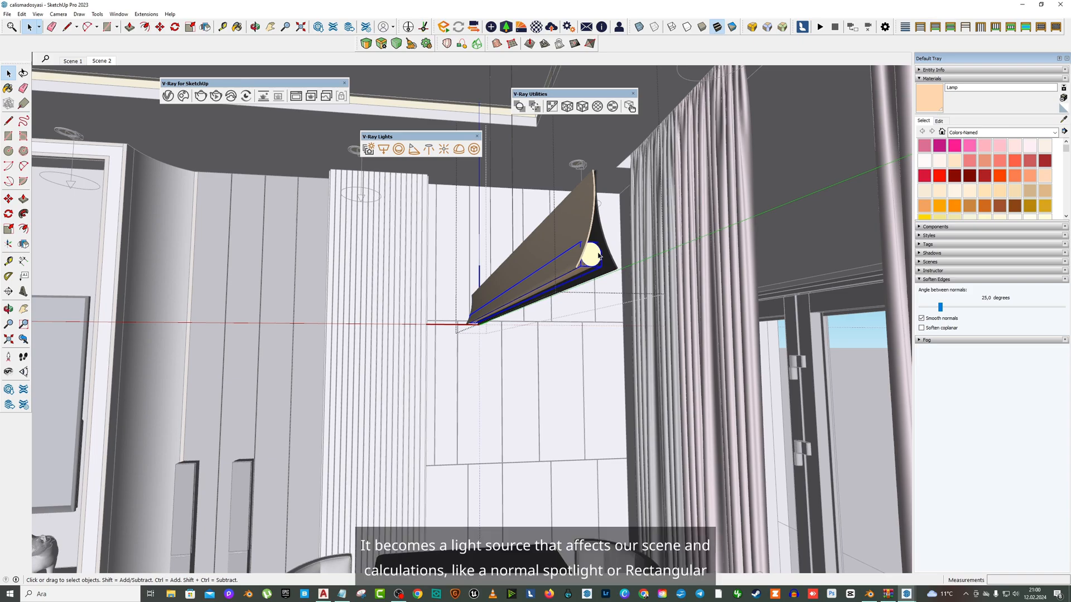
pyautogui.moveTo(598, 255); pyautogui.dragTo(778, 539, button='middle')
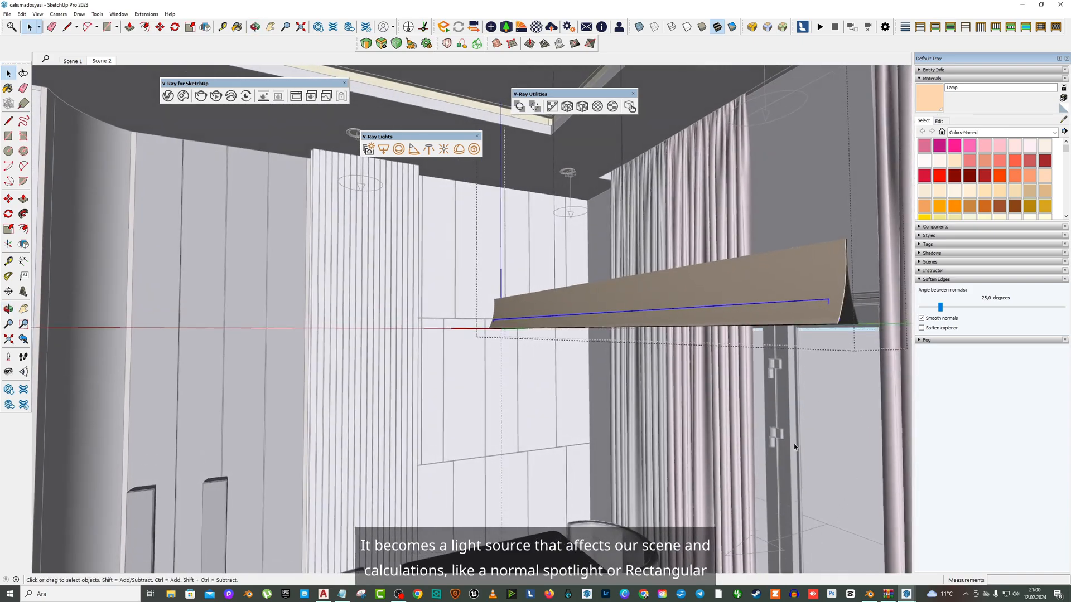
pyautogui.moveTo(794, 446); pyautogui.dragTo(619, 356, button='middle')
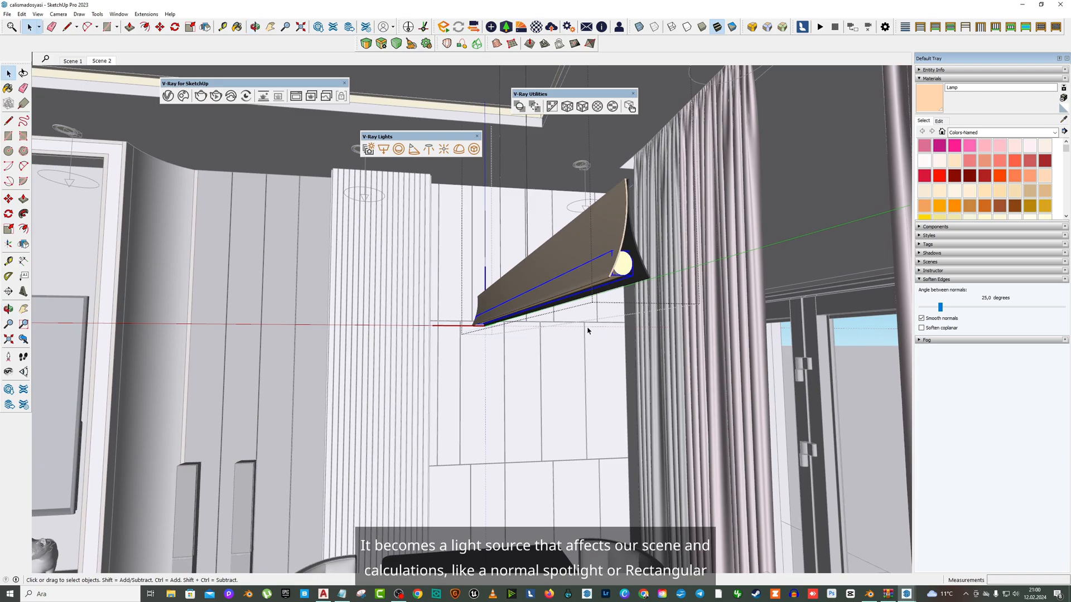
pyautogui.moveTo(593, 328); pyautogui.dragTo(581, 274, button='middle')
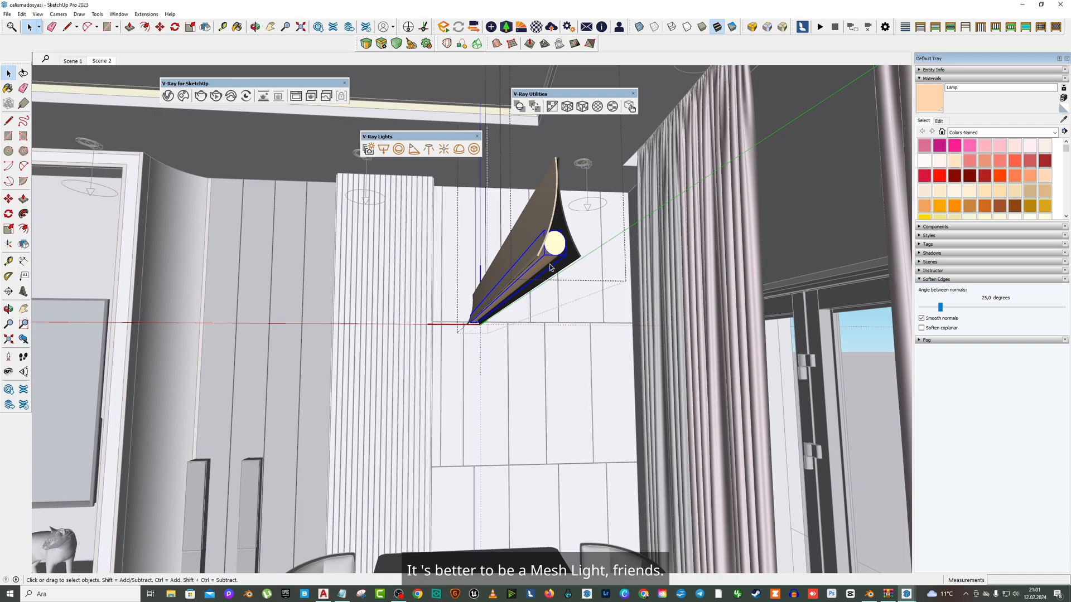
pyautogui.click(475, 150)
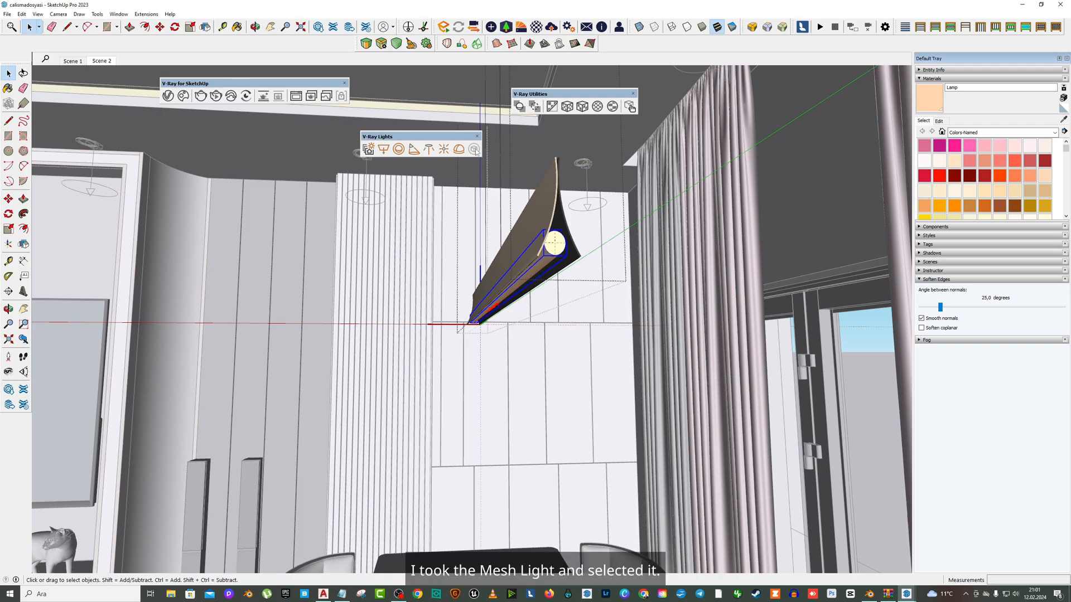
pyautogui.scroll(2, 554, 250)
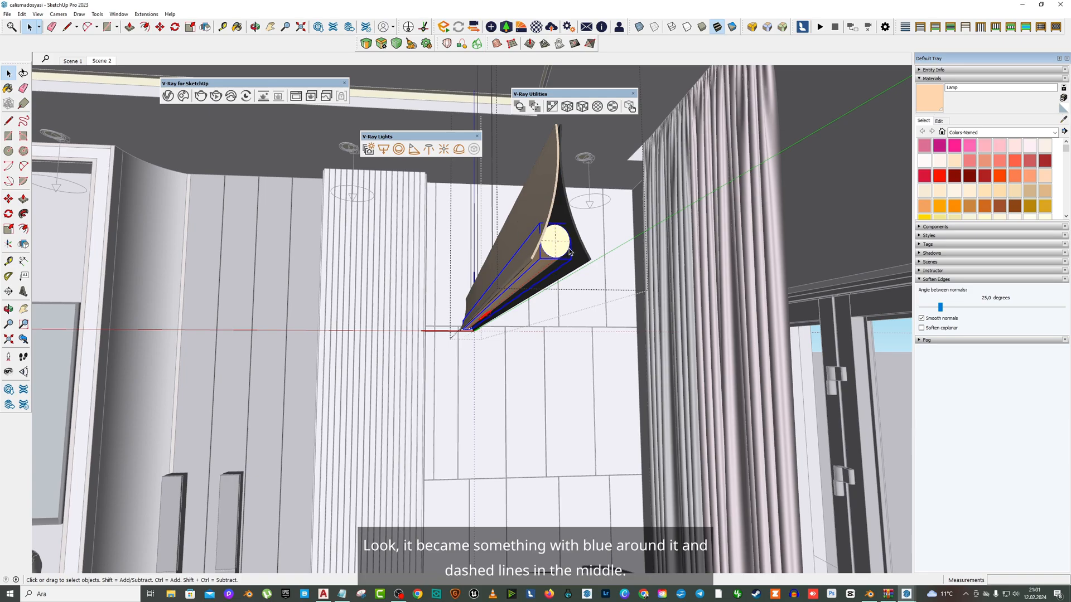
# Give the Mesh Light a warm orange color by lowering its color temperature, and set its intensity to 60.
pyautogui.click(168, 96)
pyautogui.click(243, 175)
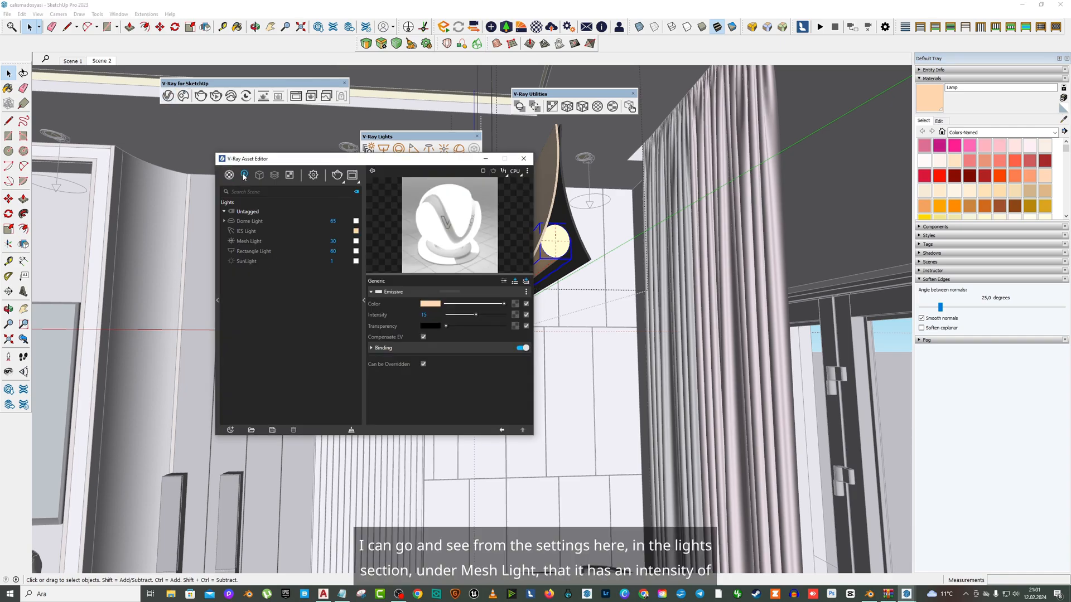
pyautogui.click(249, 241)
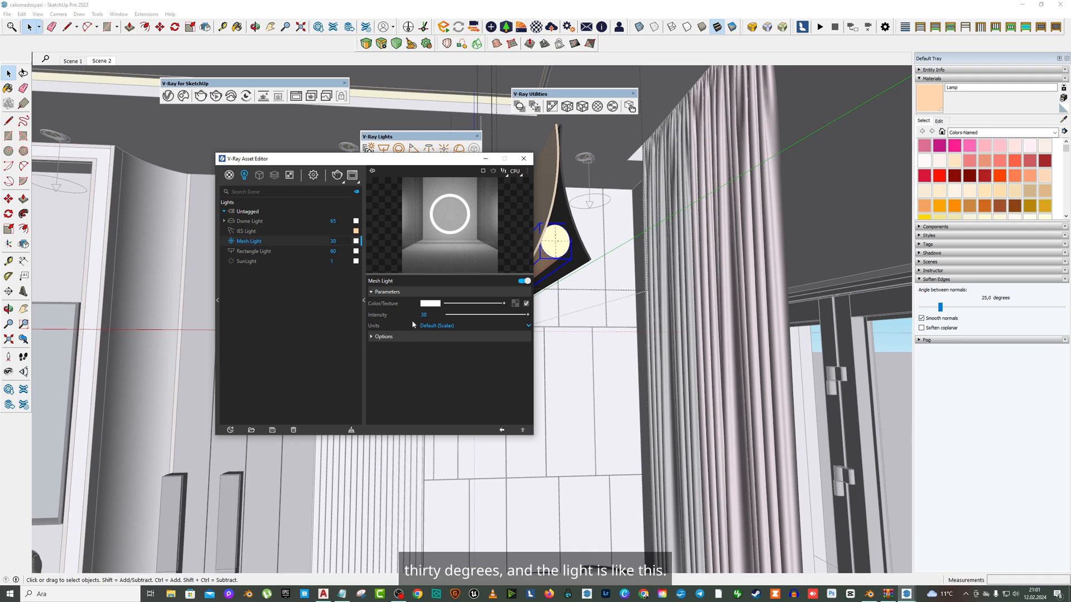
pyautogui.click(430, 303)
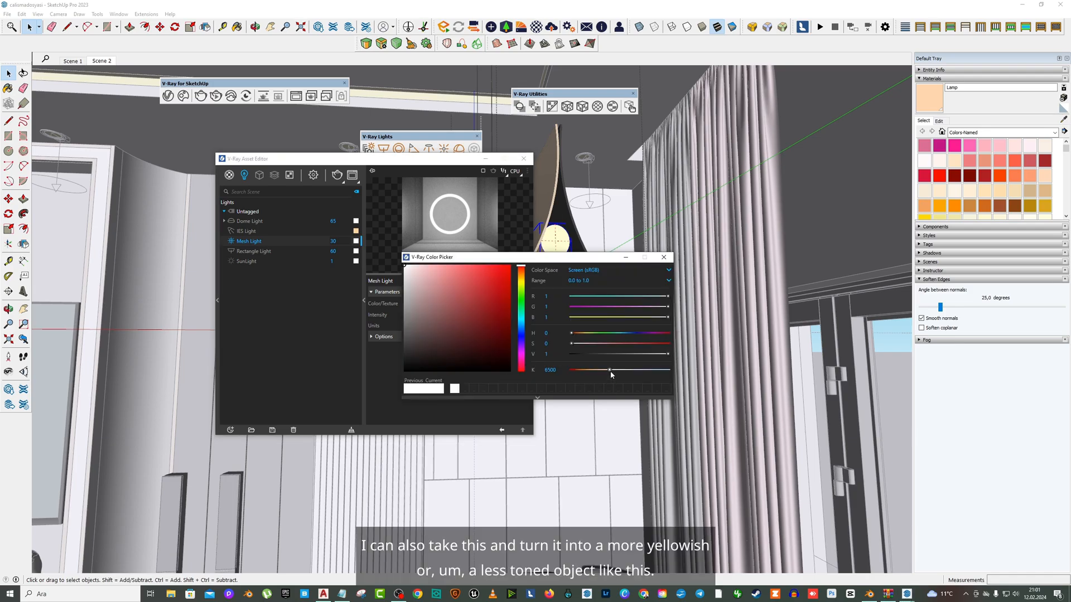
pyautogui.moveTo(610, 371)
pyautogui.mouseDown()
pyautogui.moveTo(574, 371)
pyautogui.moveTo(591, 373)
pyautogui.mouseUp()
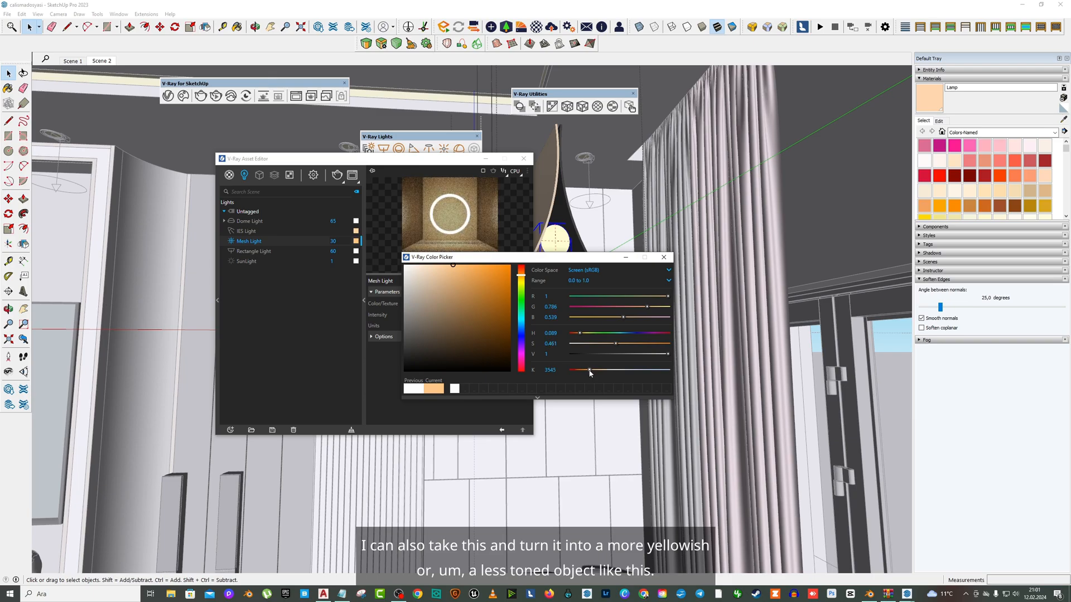
pyautogui.click(664, 258)
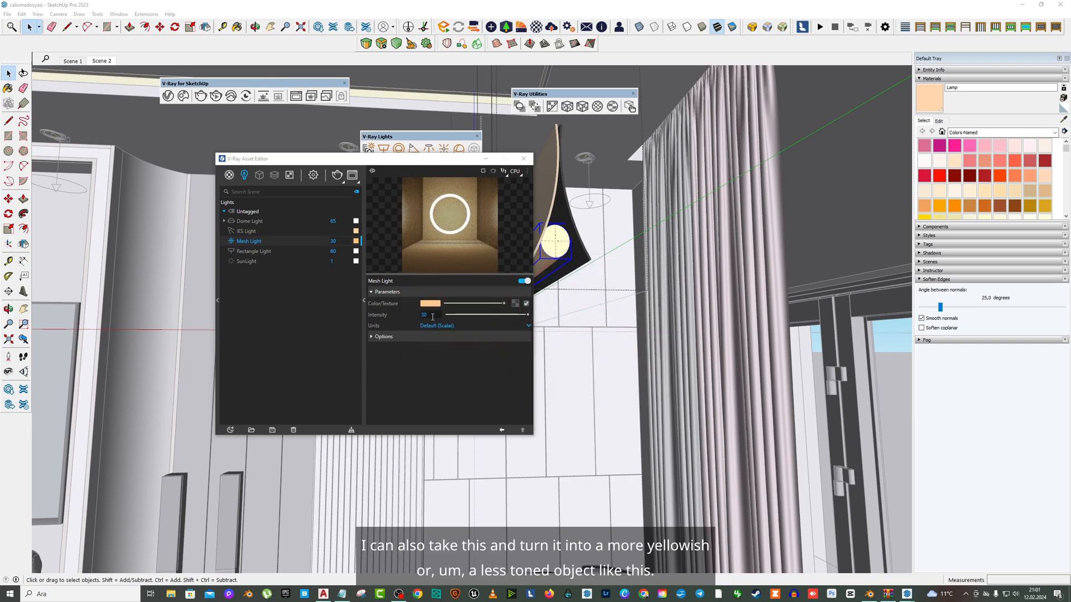
pyautogui.write('60')
pyautogui.press('Return')
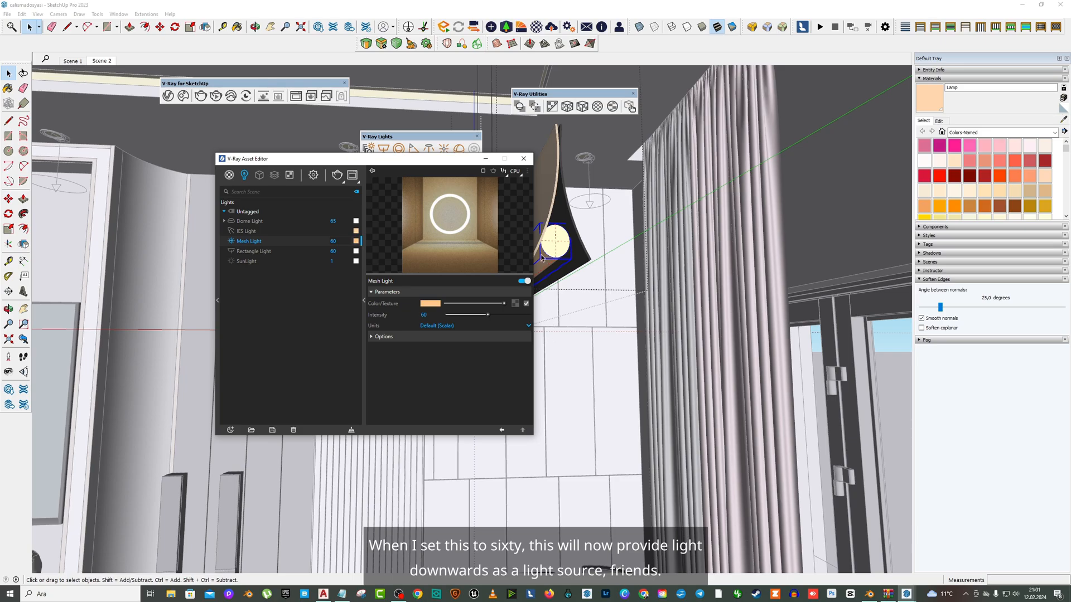
# Close the V-Ray Asset Editor, leave the pendant lamp's group and return to the Scene 2 camera view.
pyautogui.click(523, 158)
pyautogui.moveTo(535, 212); pyautogui.dragTo(596, 264, button='middle')
pyautogui.click(602, 341)
pyautogui.click(102, 61)
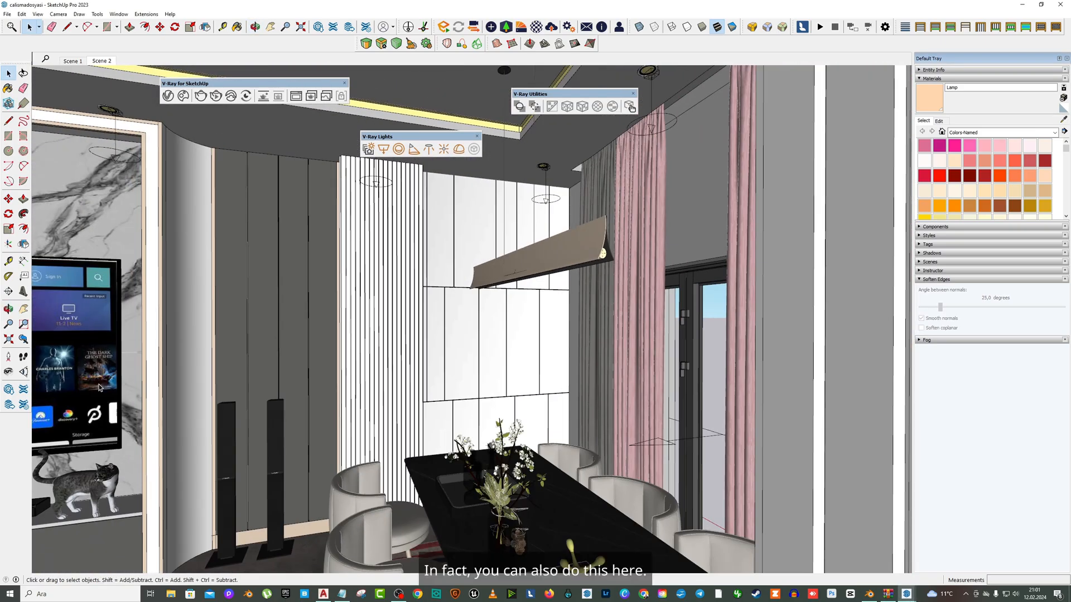
# Sample the material of the floor lamp's bulb and inspect its Emissive settings in the V-Ray Asset Editor.
pyautogui.click(8, 372)
pyautogui.moveTo(669, 371); pyautogui.dragTo(246, 272)
pyautogui.scroll(13, 336, 351)
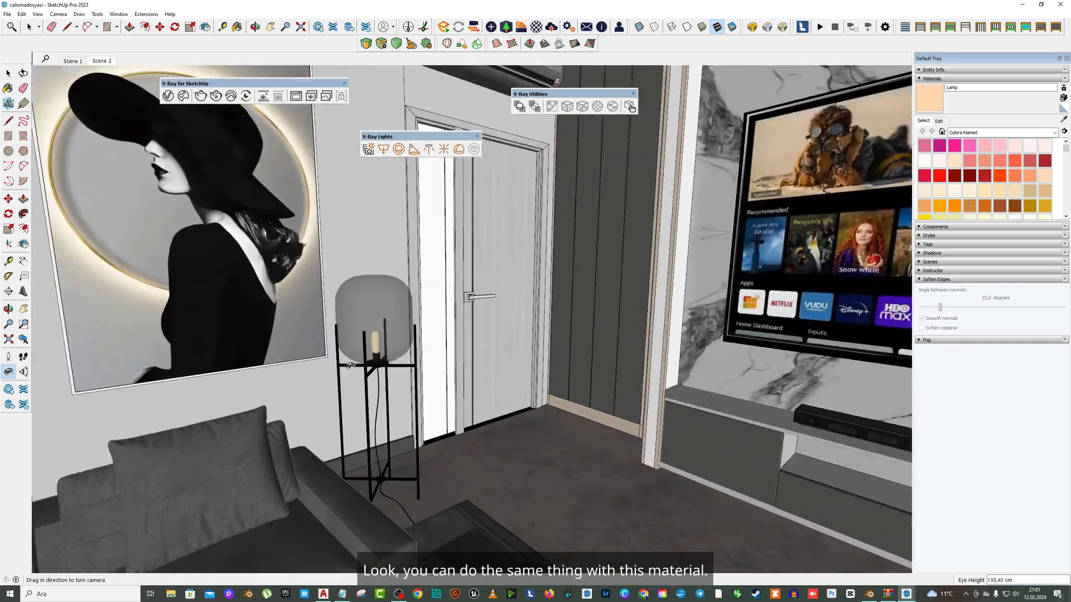
pyautogui.scroll(4, 391, 313)
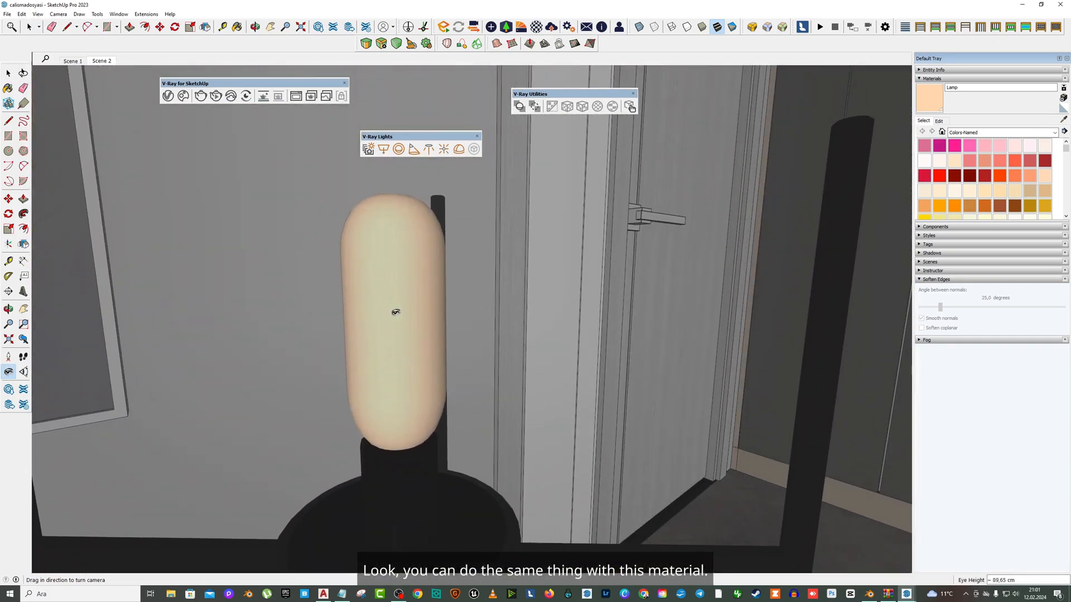
pyautogui.moveTo(398, 322); pyautogui.dragTo(361, 299, button='middle')
pyautogui.scroll(4, 361, 302)
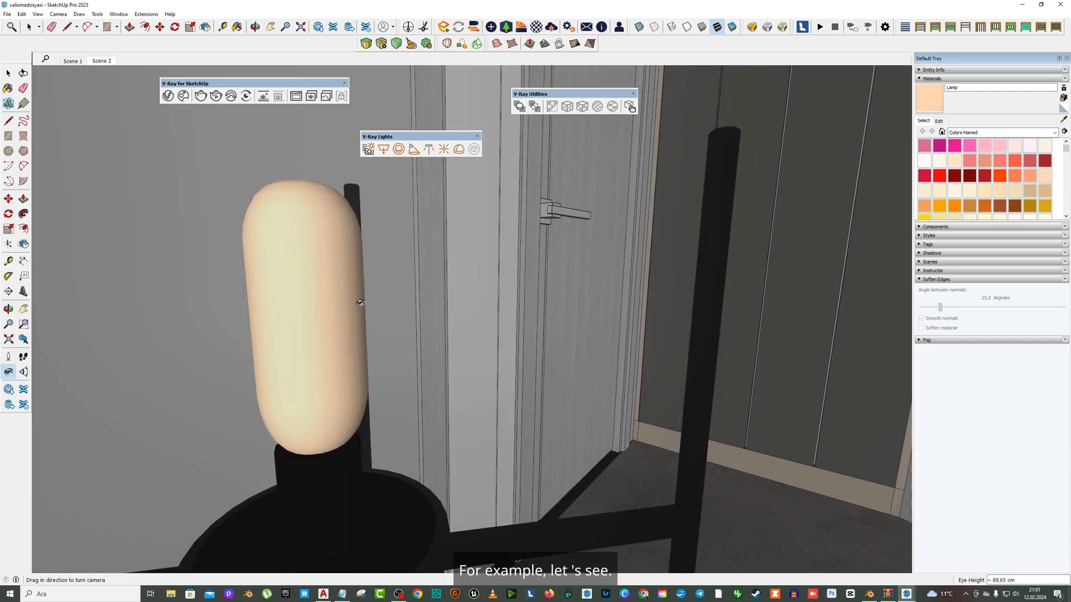
pyautogui.scroll(1, 351, 307)
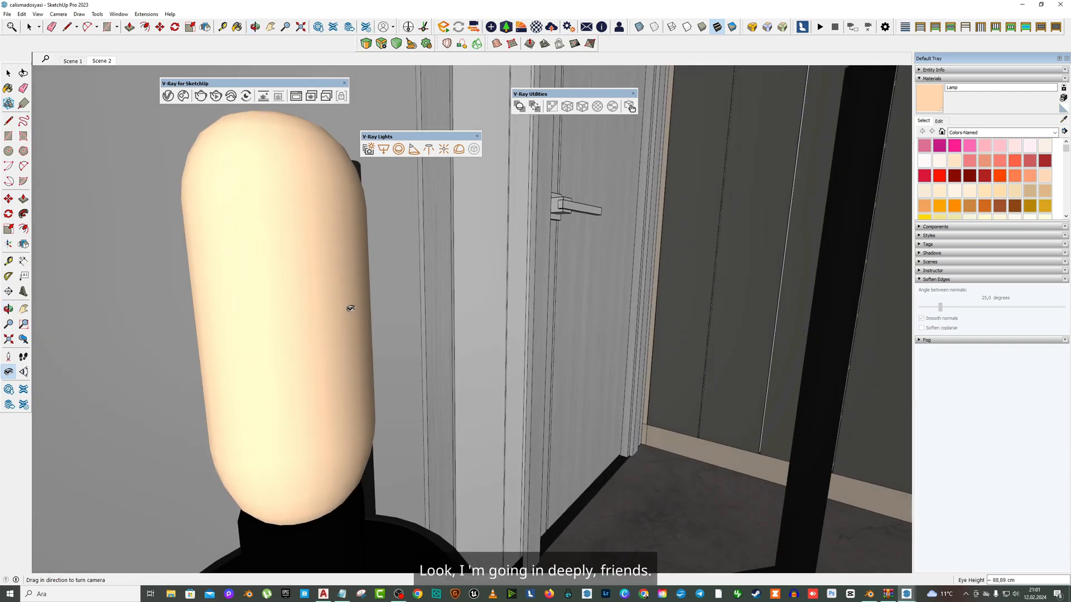
pyautogui.rightClick(396, 280)
pyautogui.click(414, 286)
pyautogui.click(1063, 120)
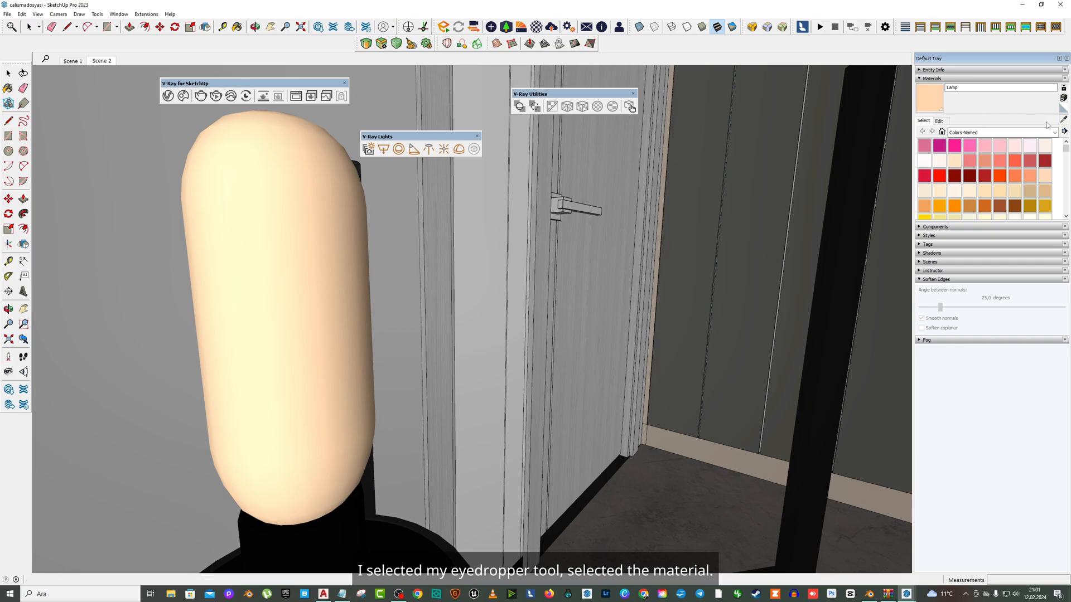
pyautogui.click(307, 233)
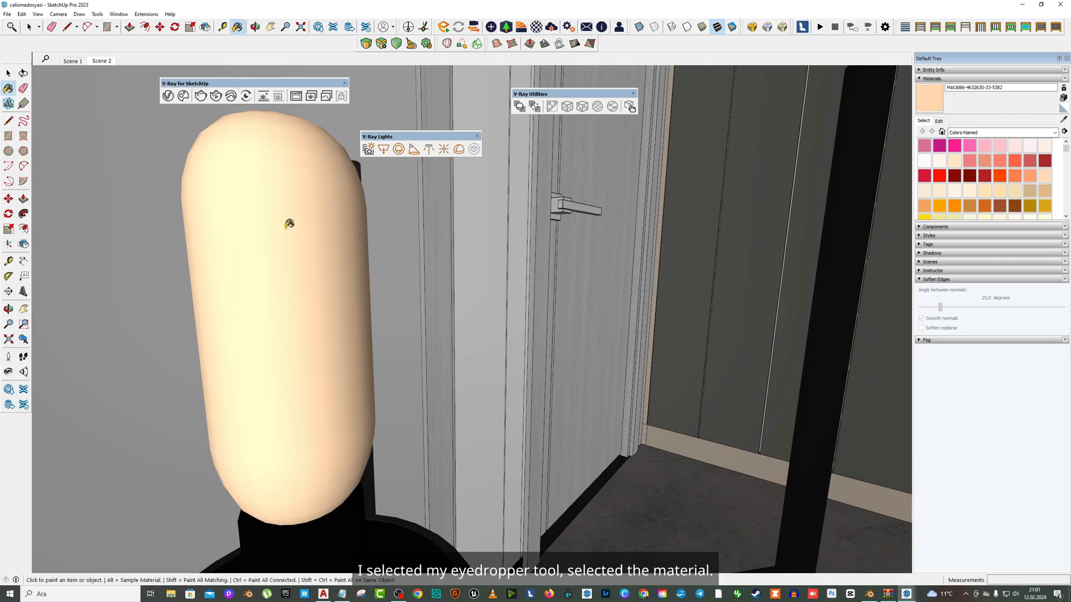
pyautogui.click(169, 96)
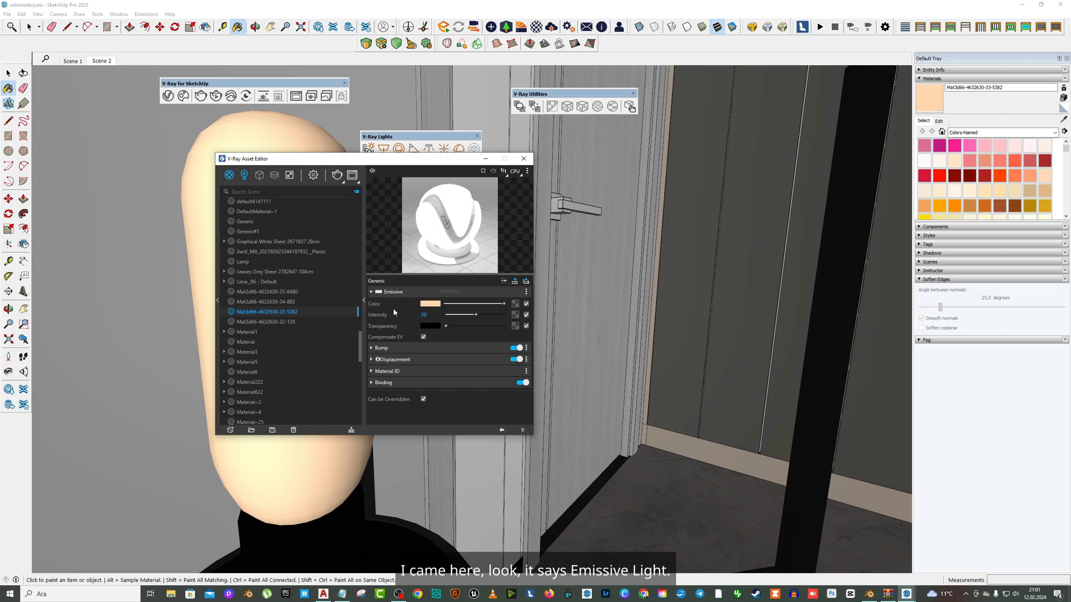
pyautogui.click(523, 158)
pyautogui.press('space')
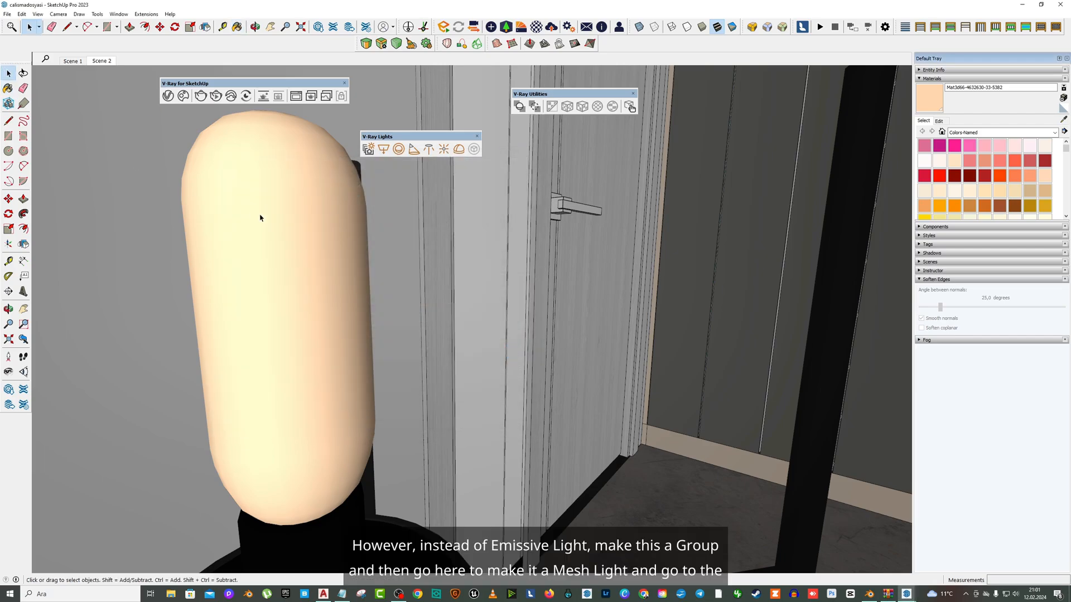
# Inside the floor lamp, select the bulb's whole geometry, group it and convert the group to a V-Ray Mesh Light.
pyautogui.doubleClick(274, 189)
pyautogui.tripleClick(296, 218)
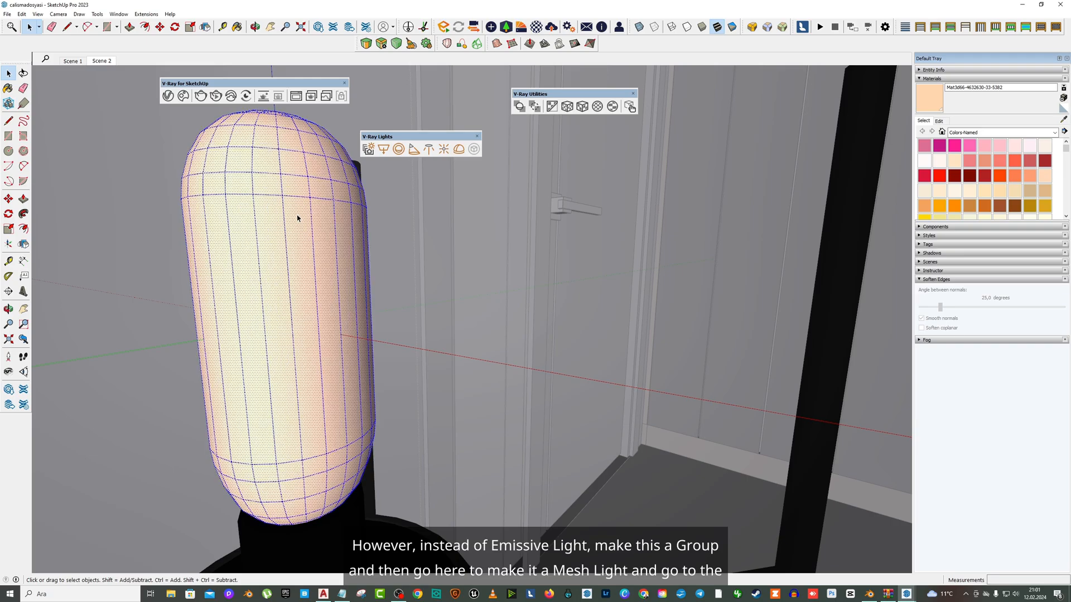
pyautogui.rightClick(294, 198)
pyautogui.click(319, 270)
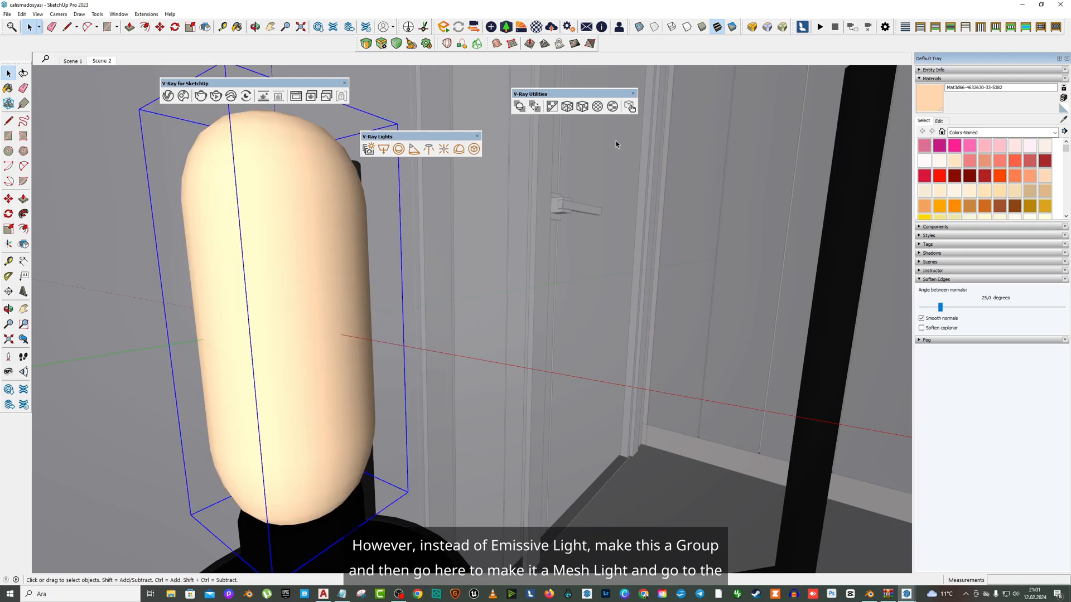
pyautogui.click(474, 150)
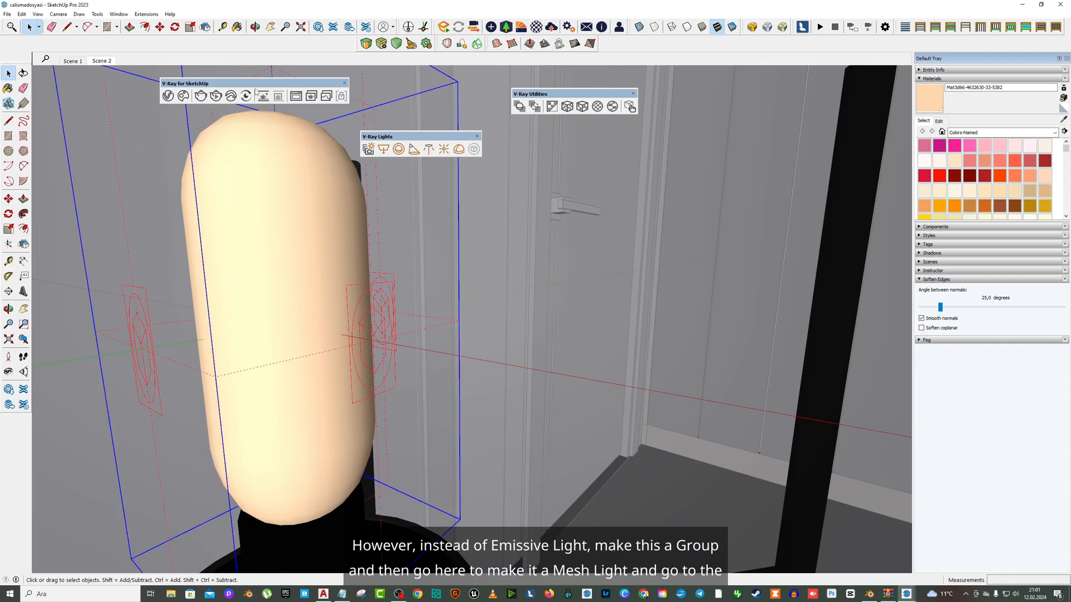
# Give the bulb's Mesh Light#1 an orange color with a temperature of 1744 and set its intensity to 60.
pyautogui.click(168, 95)
pyautogui.click(246, 176)
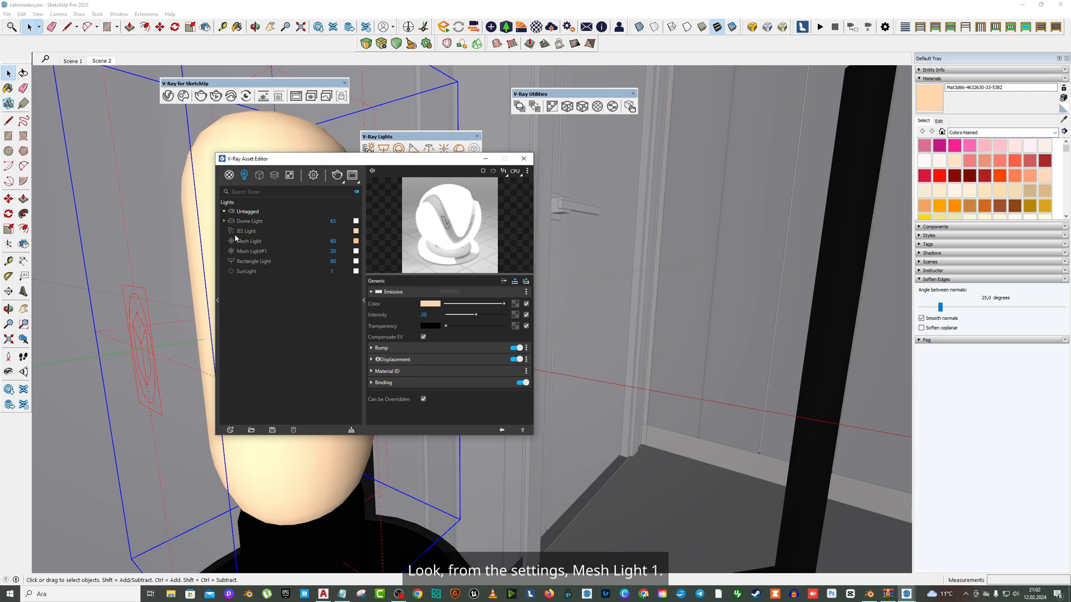
pyautogui.click(252, 243)
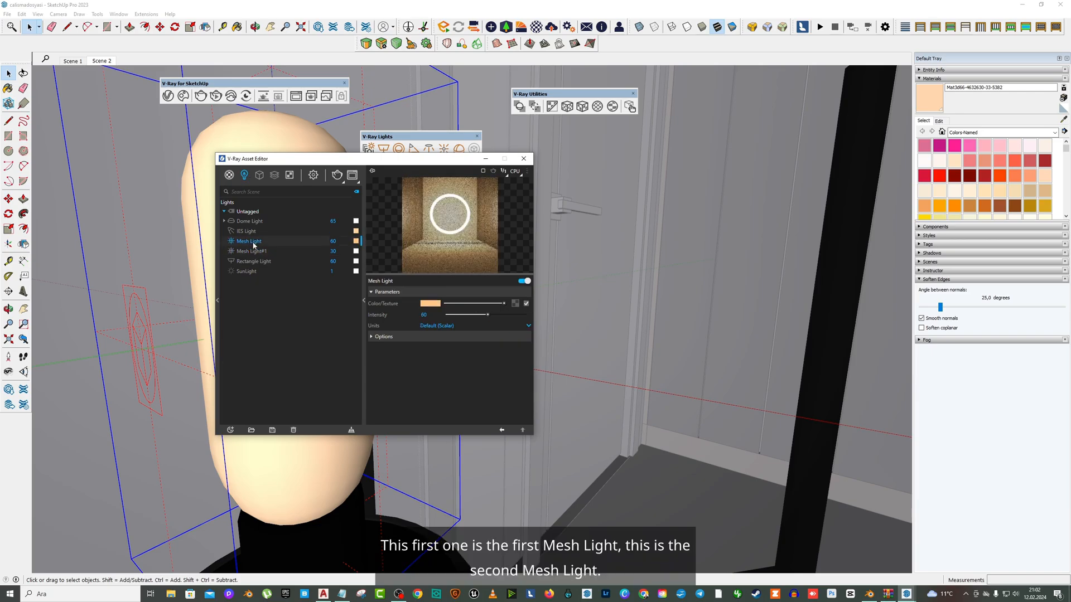
pyautogui.click(253, 252)
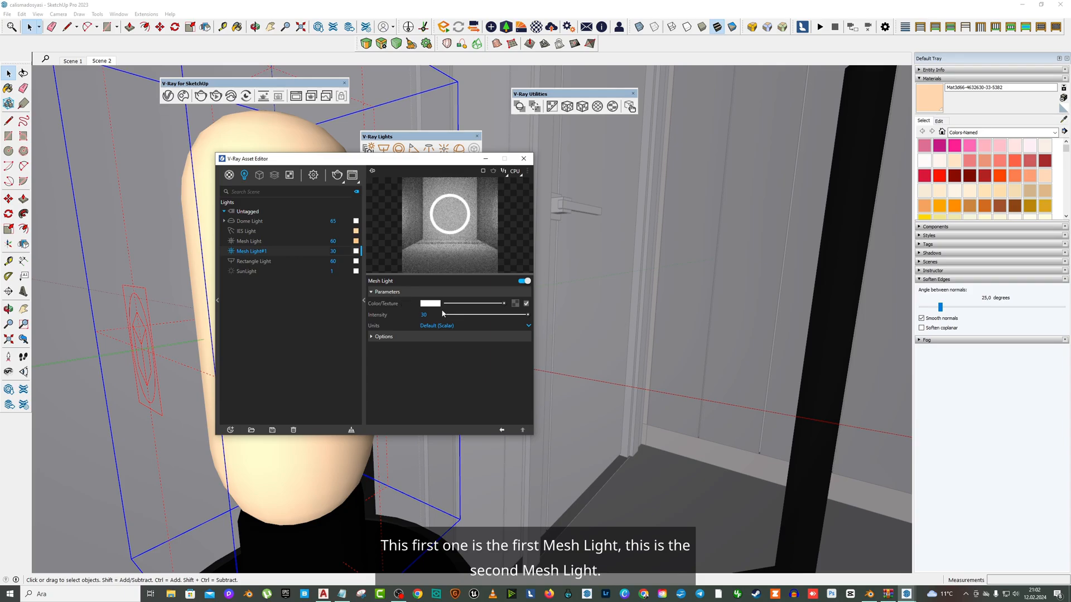
pyautogui.click(430, 303)
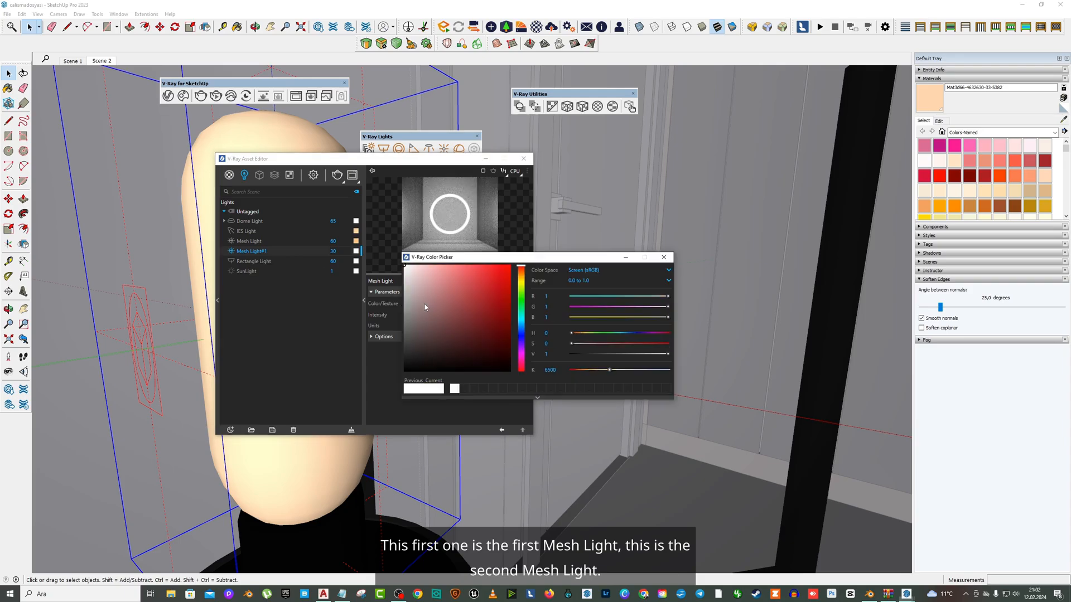
pyautogui.moveTo(608, 370); pyautogui.dragTo(578, 371)
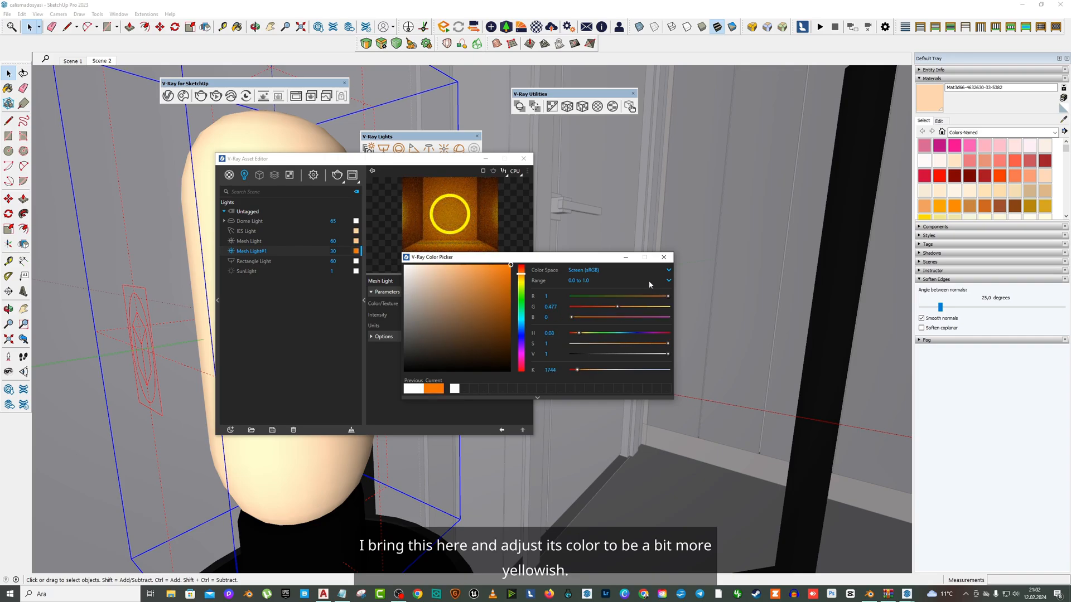
pyautogui.click(664, 257)
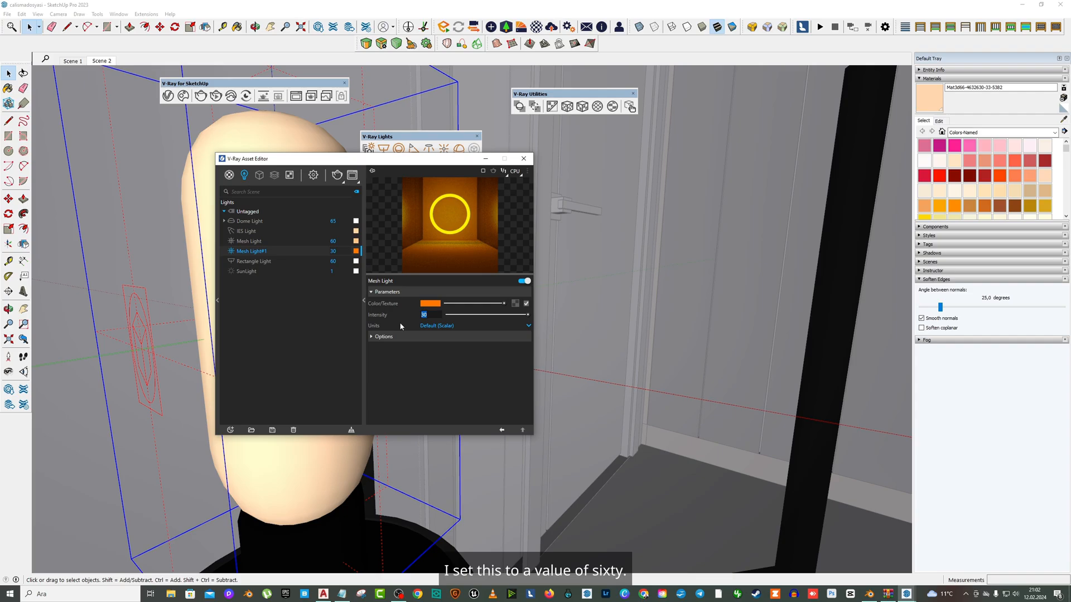
pyautogui.write('60')
pyautogui.press('Return')
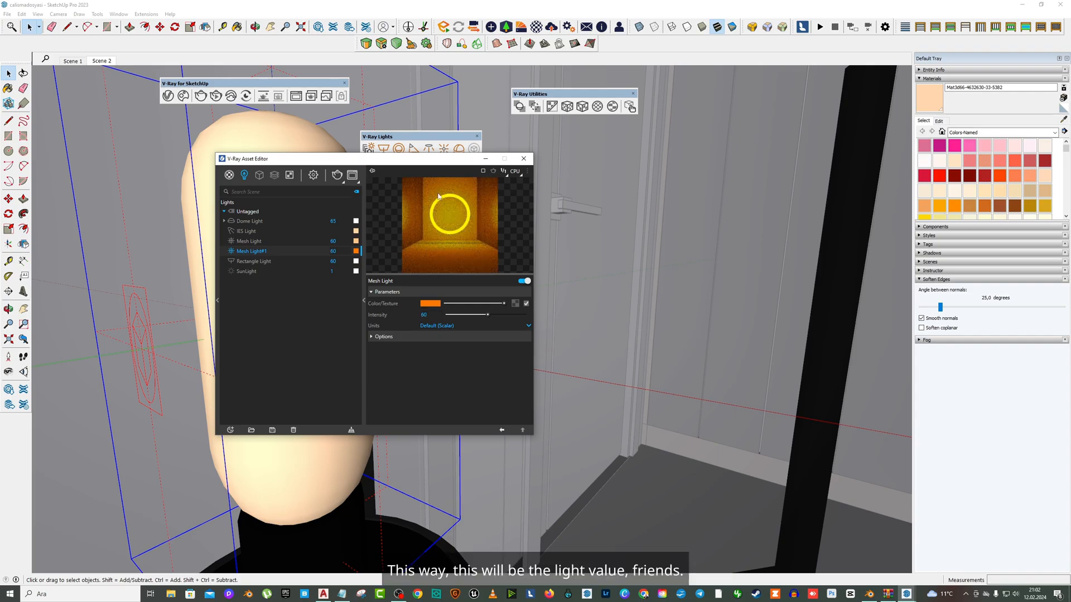
# Close the V-Ray Asset Editor, open the TV's group and select the screen object inside it.
pyautogui.click(524, 158)
pyautogui.moveTo(530, 277)
pyautogui.mouseDown(button='middle')
pyautogui.moveTo(406, 303)
pyautogui.moveTo(518, 279)
pyautogui.moveTo(530, 258)
pyautogui.moveTo(454, 284)
pyautogui.mouseUp(button='middle')
pyautogui.scroll(-7, 406, 302)
pyautogui.scroll(-6, 518, 281)
pyautogui.scroll(-2, 454, 284)
pyautogui.moveTo(47, 369)
pyautogui.mouseDown(button='middle')
pyautogui.moveTo(320, 349)
pyautogui.moveTo(441, 312)
pyautogui.moveTo(391, 305)
pyautogui.mouseUp(button='middle')
pyautogui.rightClick(547, 203)
pyautogui.click(564, 208)
pyautogui.scroll(3, 374, 200)
pyautogui.moveTo(352, 187); pyautogui.dragTo(390, 196, button='middle')
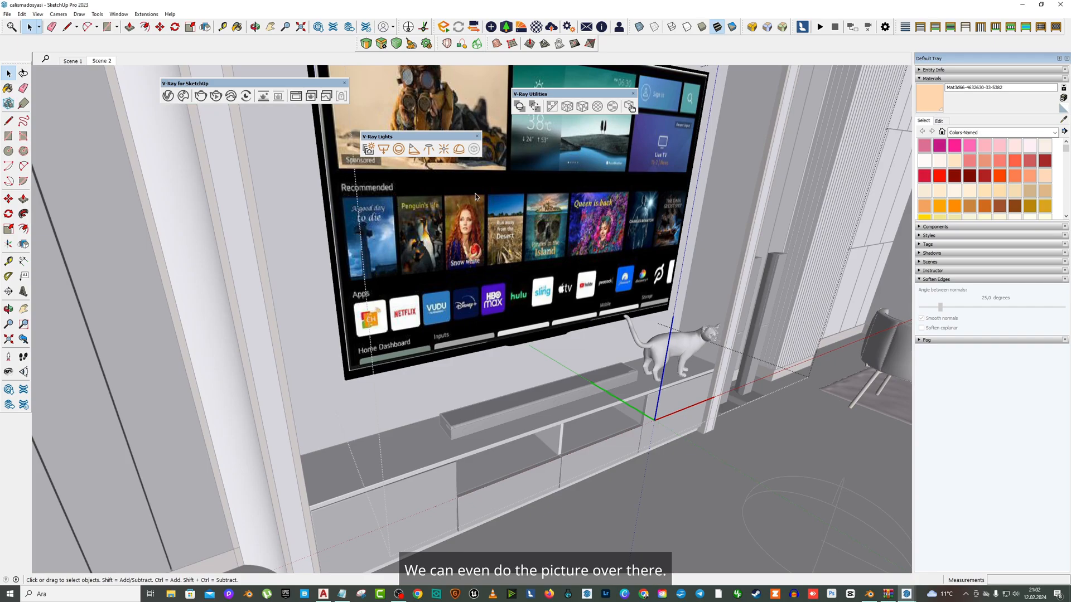
pyautogui.moveTo(476, 193); pyautogui.dragTo(436, 209, button='middle')
pyautogui.doubleClick(504, 179)
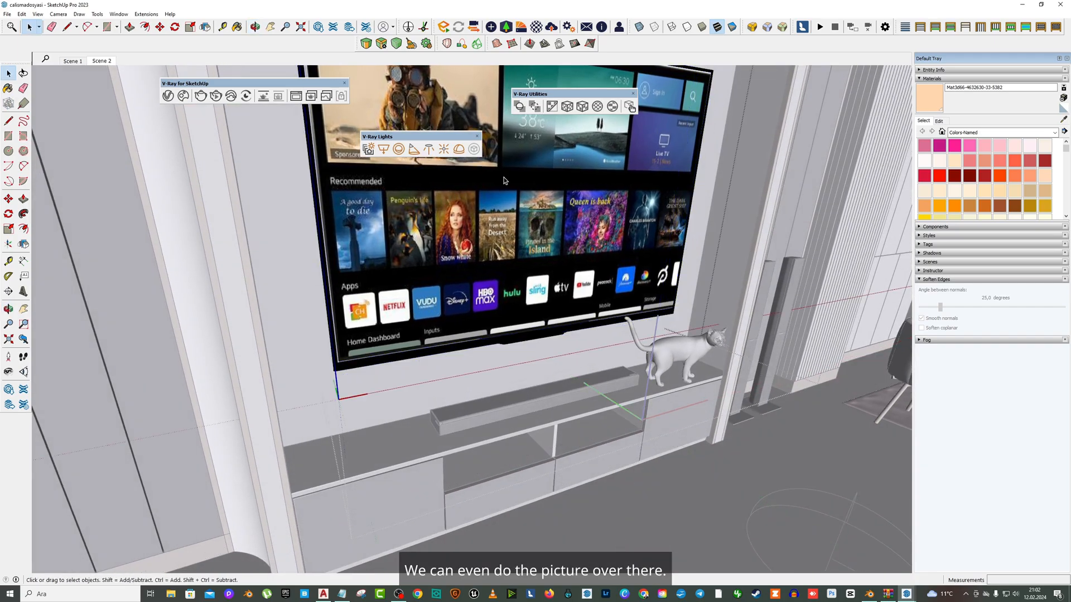
pyautogui.click(505, 179)
# Hide the selected TV screen object to check the selection, and undo the hiding.
pyautogui.moveTo(595, 122); pyautogui.dragTo(458, 174, button='middle')
pyautogui.rightClick(598, 134)
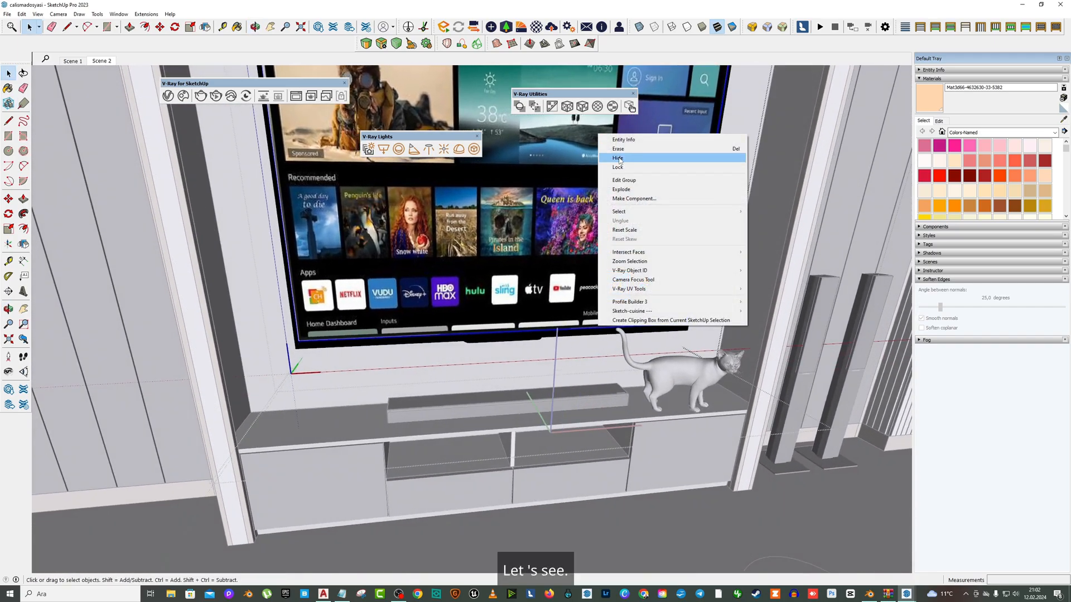
pyautogui.click(618, 158)
pyautogui.hotkey('ctrl', 'z')
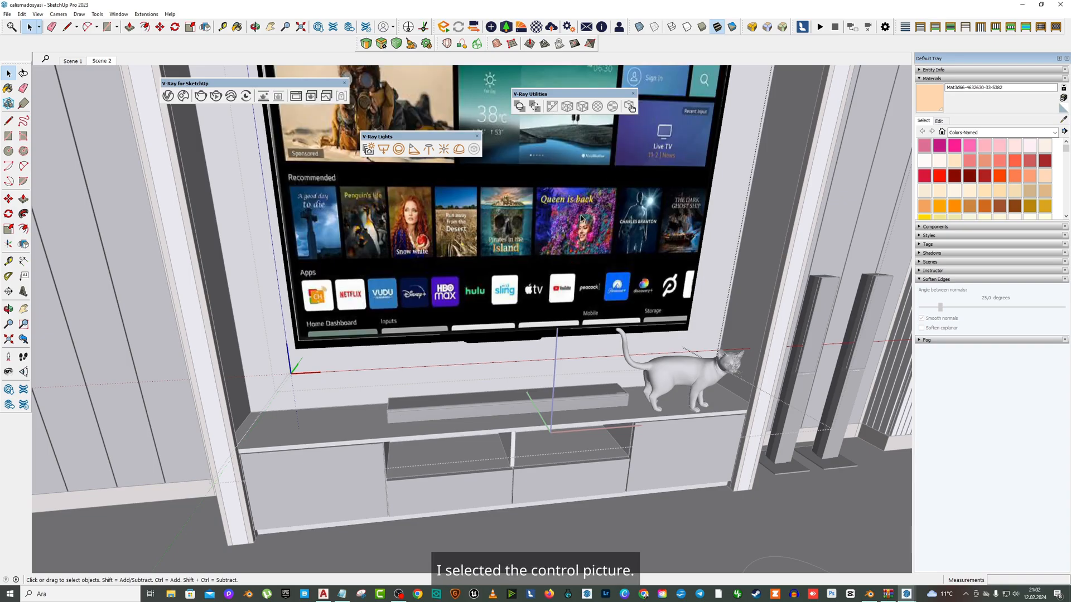
# Select the TV screen object again and convert it to a V-Ray Mesh Light.
pyautogui.click(579, 168)
pyautogui.click(474, 150)
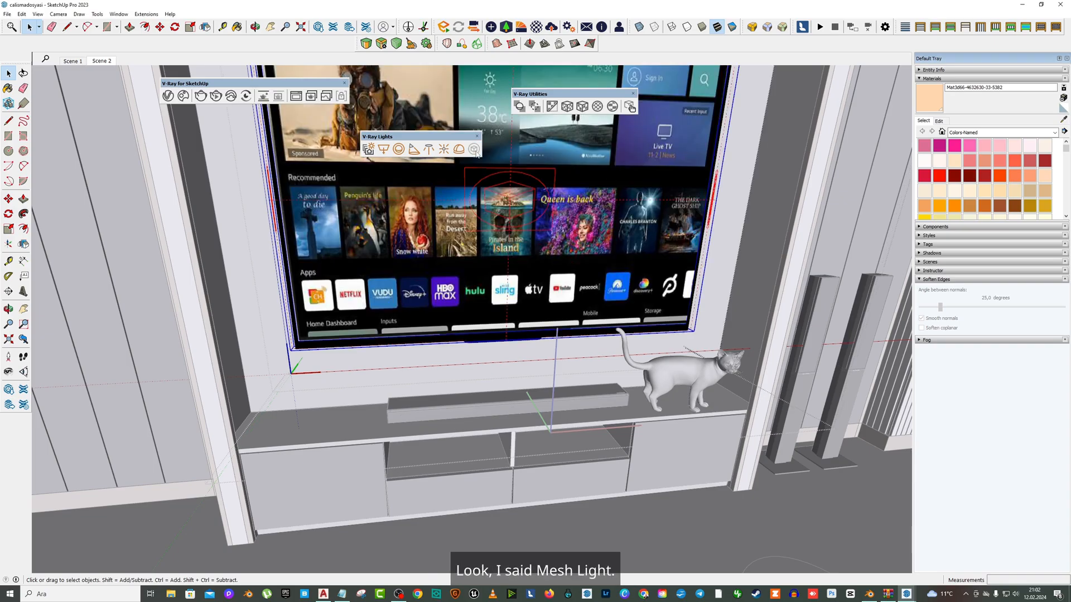
pyautogui.moveTo(577, 157); pyautogui.dragTo(577, 201, button='middle')
# Set the intensity of the TV's Mesh Light#2 to 5 and close the V-Ray Asset Editor.
pyautogui.click(168, 95)
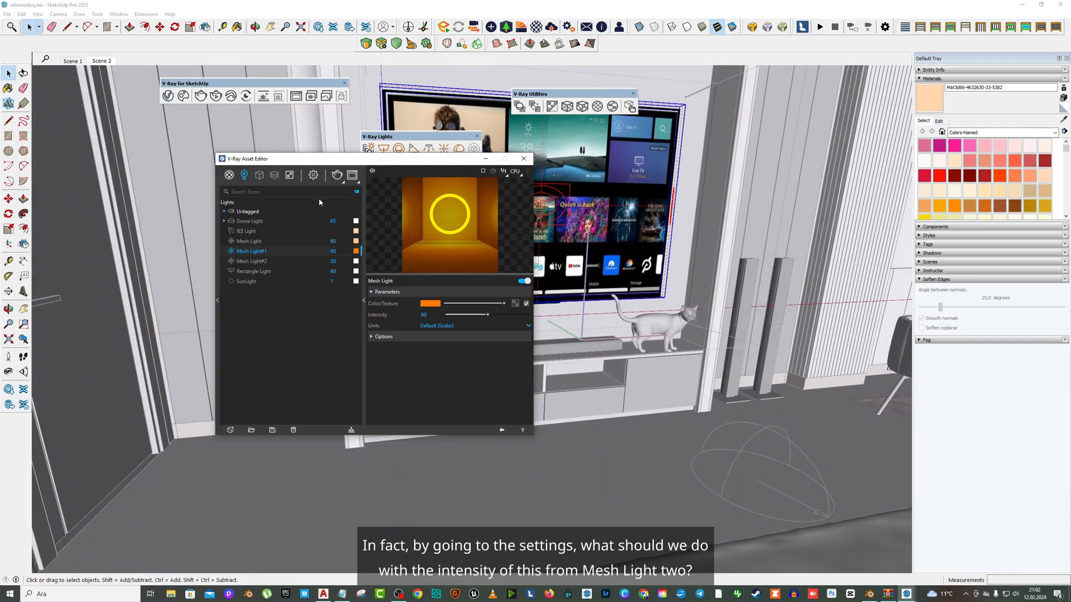
pyautogui.click(252, 261)
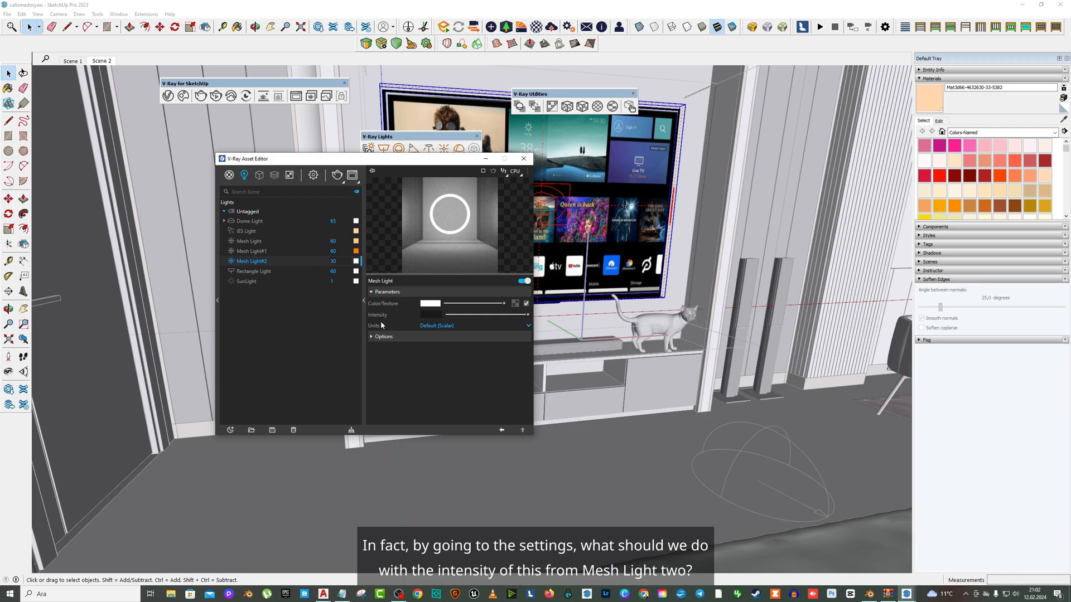
pyautogui.write('5')
pyautogui.press('Return')
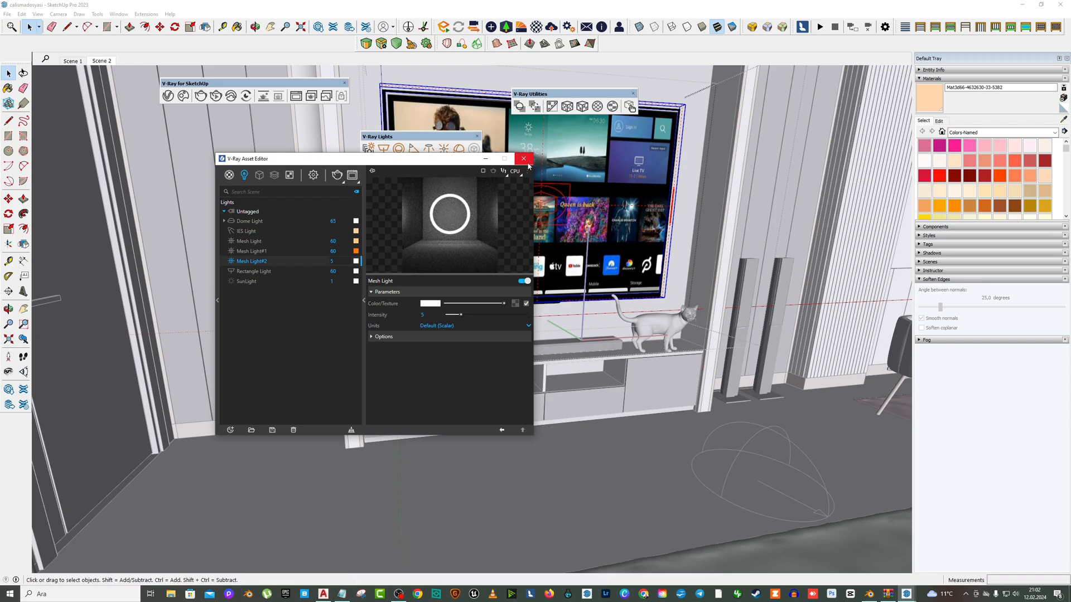
pyautogui.click(526, 161)
# Leave the TV's group and render the Scene 2 camera view with V-Ray.
pyautogui.scroll(-5, 658, 262)
pyautogui.click(770, 285)
pyautogui.click(769, 285)
pyautogui.moveTo(446, 279); pyautogui.dragTo(355, 241, button='middle')
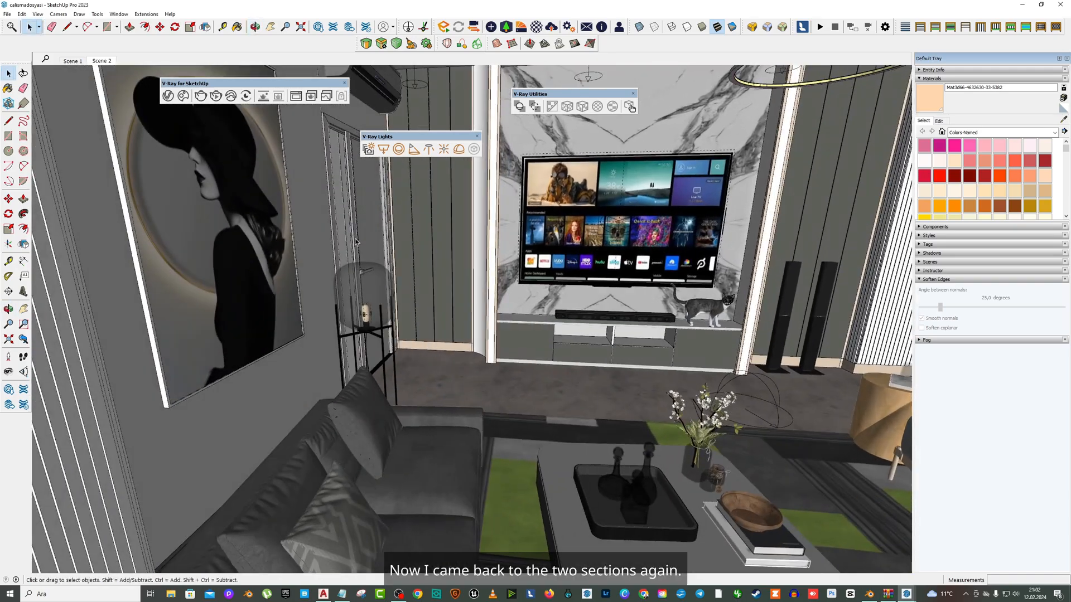
pyautogui.click(98, 62)
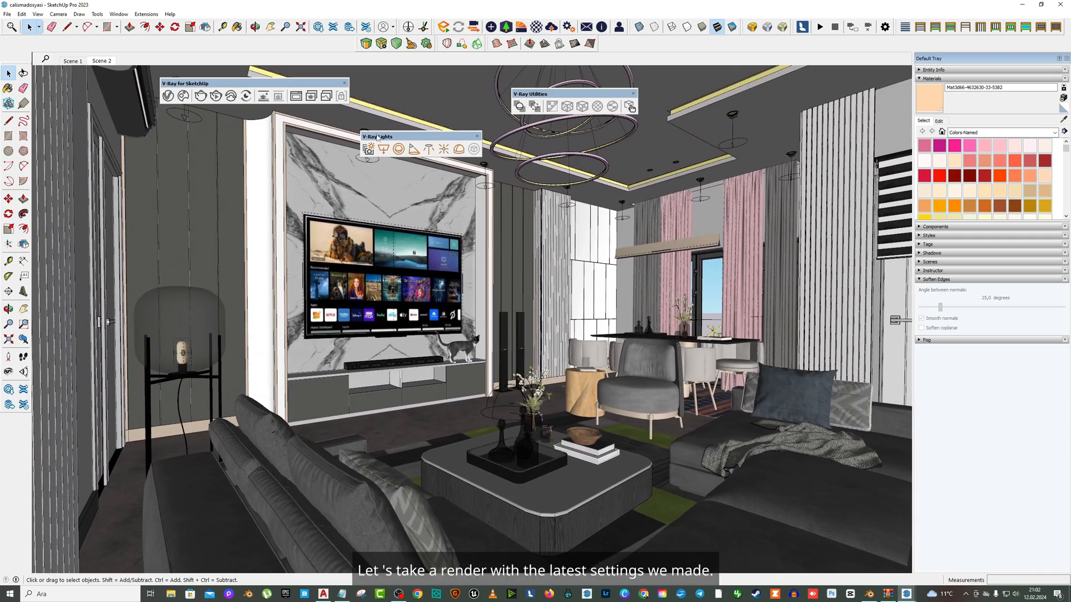
pyautogui.click(200, 98)
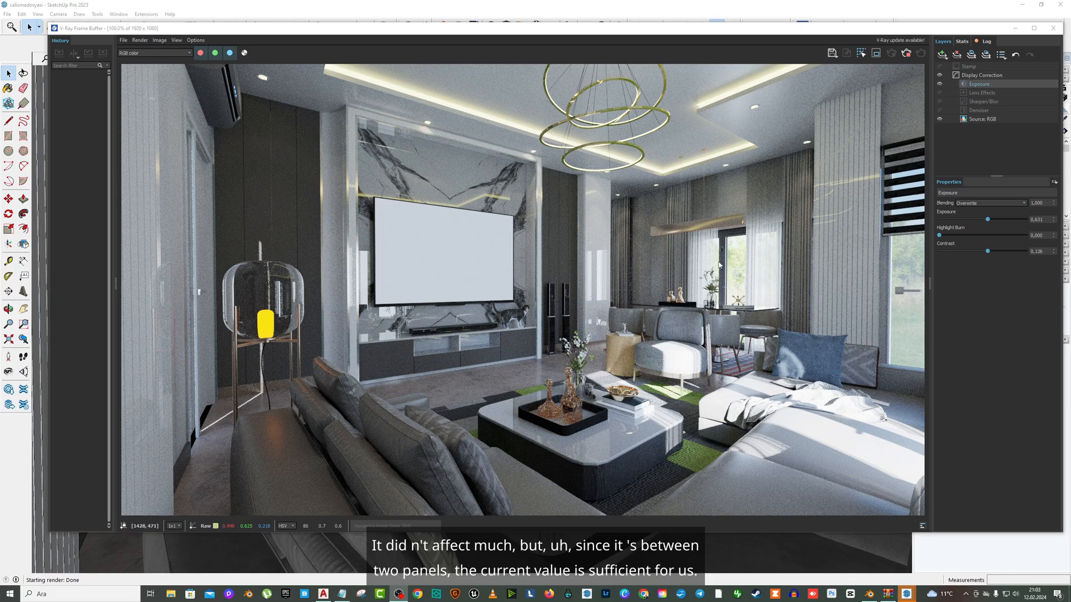
# Turn on the render's Denoiser and Lens Effects layers, and close the V-Ray Frame Buffer after stopping the render.
pyautogui.click(939, 110)
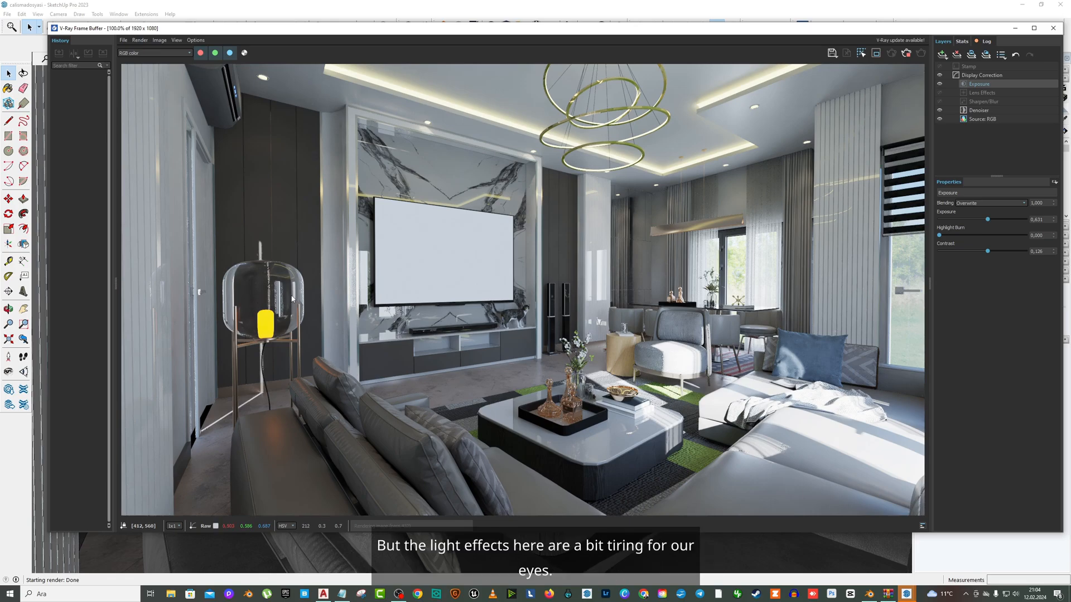
pyautogui.click(940, 93)
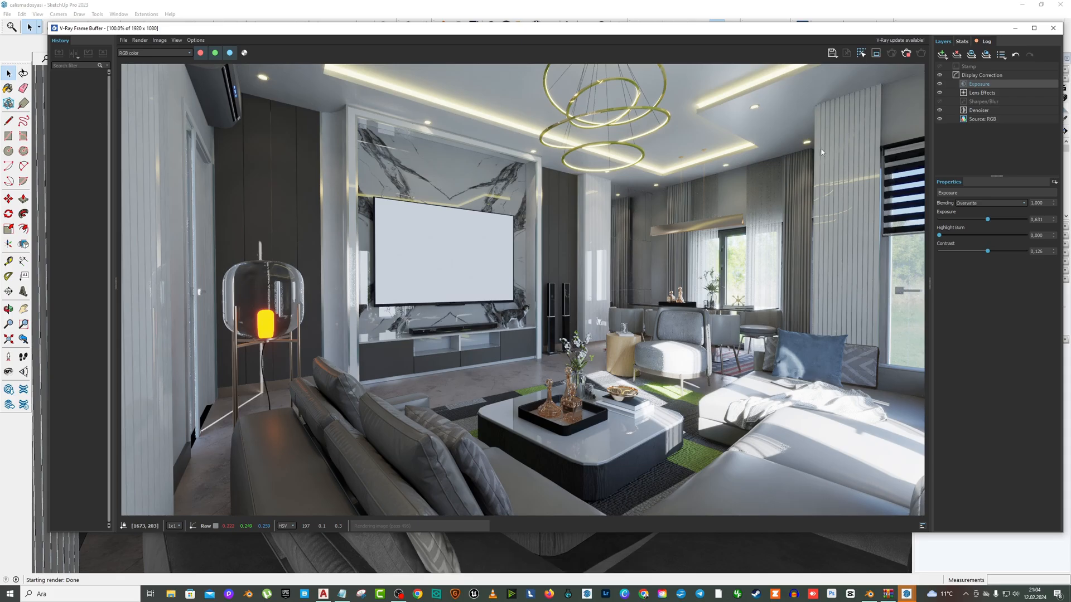
pyautogui.click(907, 53)
pyautogui.click(1052, 28)
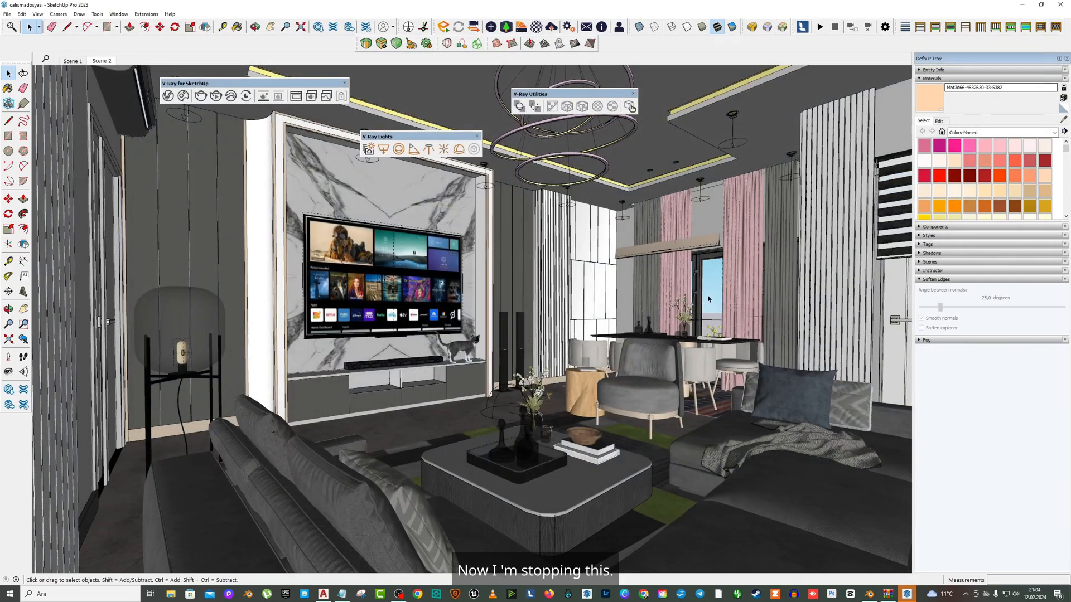
# Open the TV's group, delete the screen's Mesh Light object and undo the deletion.
pyautogui.scroll(3, 368, 305)
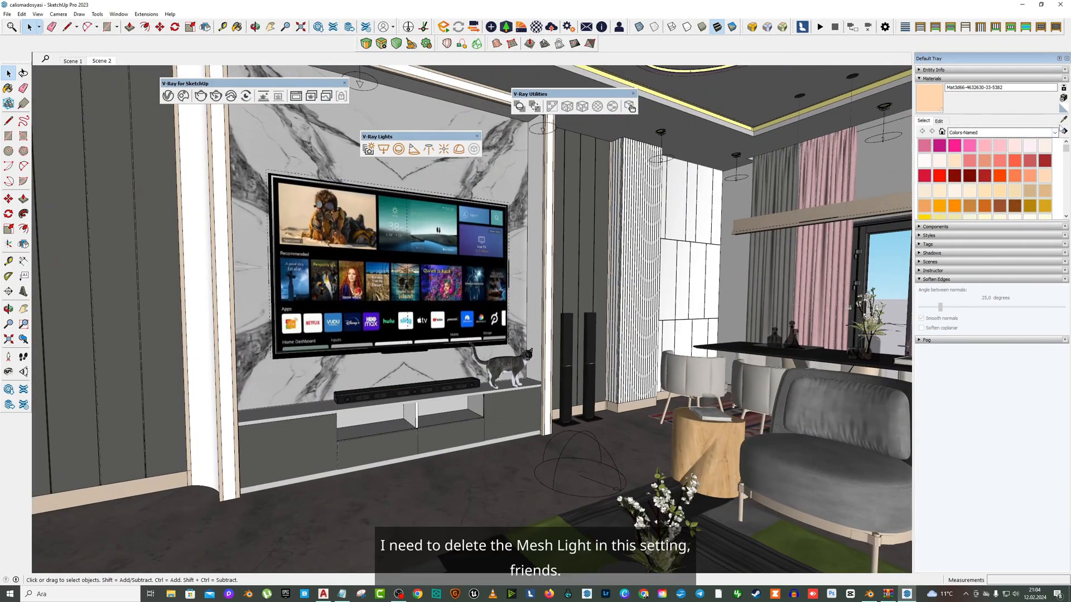
pyautogui.doubleClick(352, 259)
pyautogui.click(379, 244)
pyautogui.scroll(3, 379, 244)
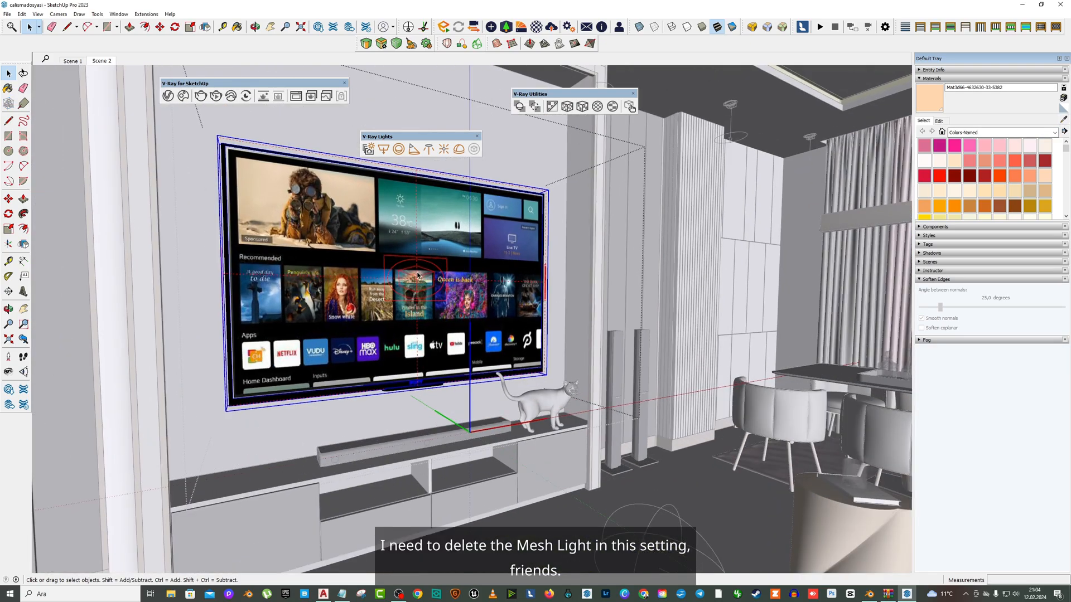
pyautogui.press('Delete')
pyautogui.hotkey('ctrl', 'z')
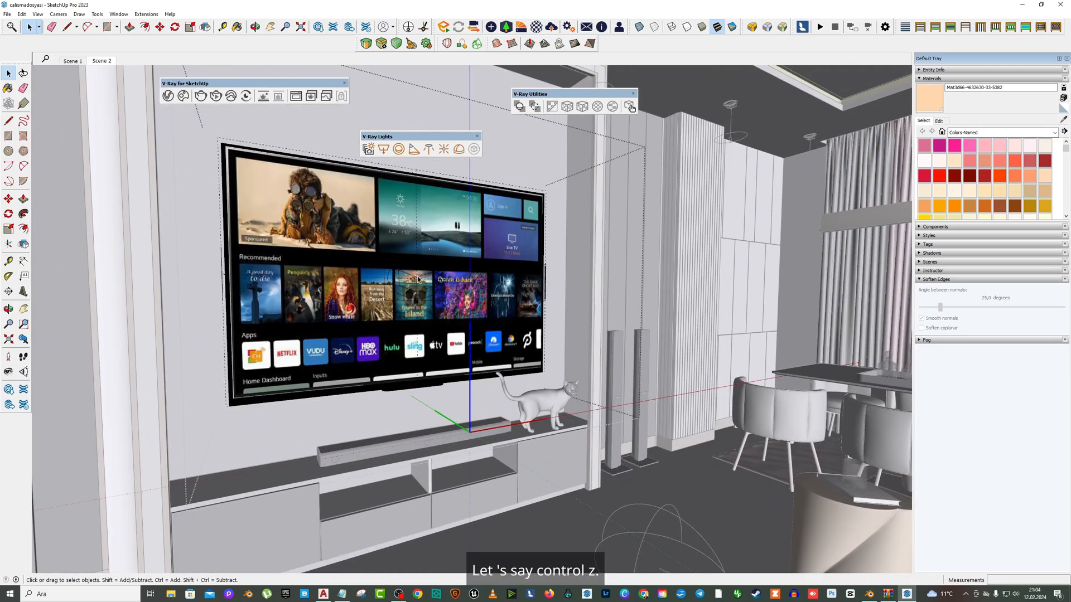
# Delete the TV's screen image and undo the deletion.
pyautogui.click(417, 283)
pyautogui.press('Delete')
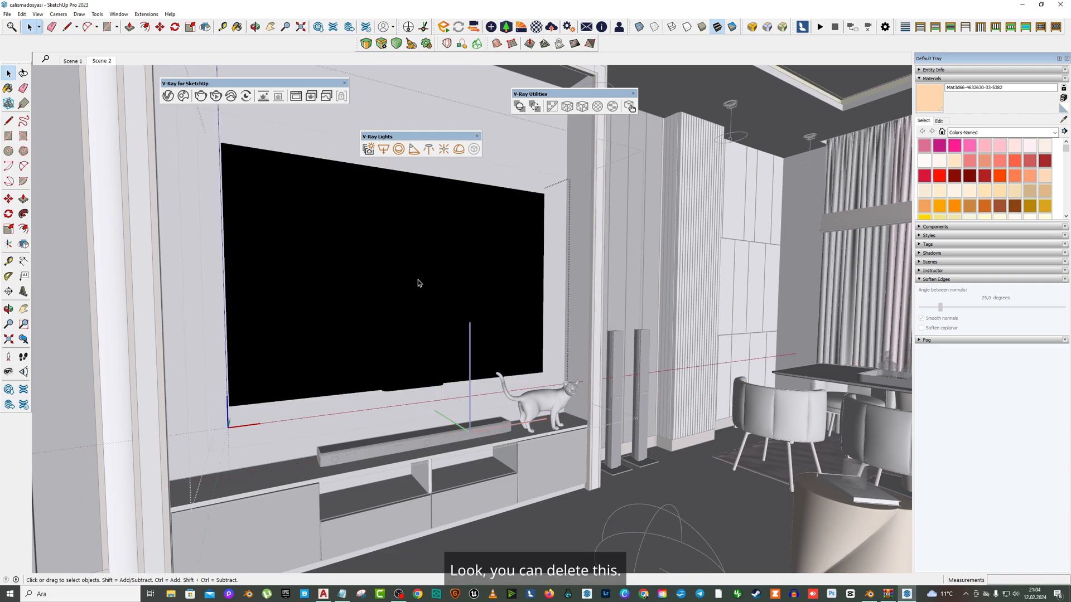
pyautogui.hotkey('ctrl', 'z')
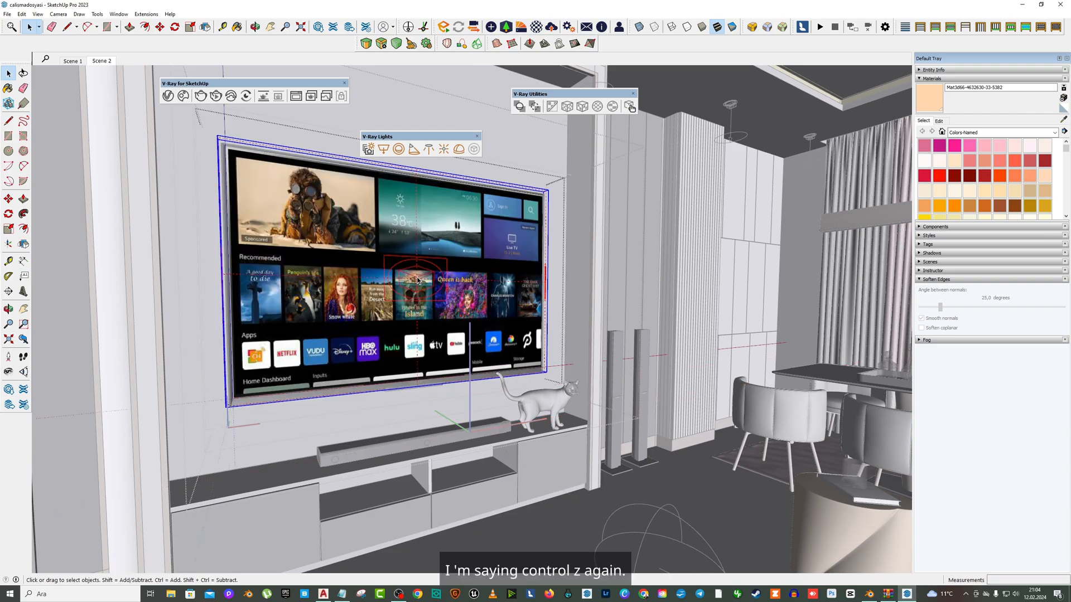
# Delete the Mesh Light from the TV, and identify the remaining screen image by hiding it and undoing that.
pyautogui.press('Delete')
pyautogui.click(497, 236)
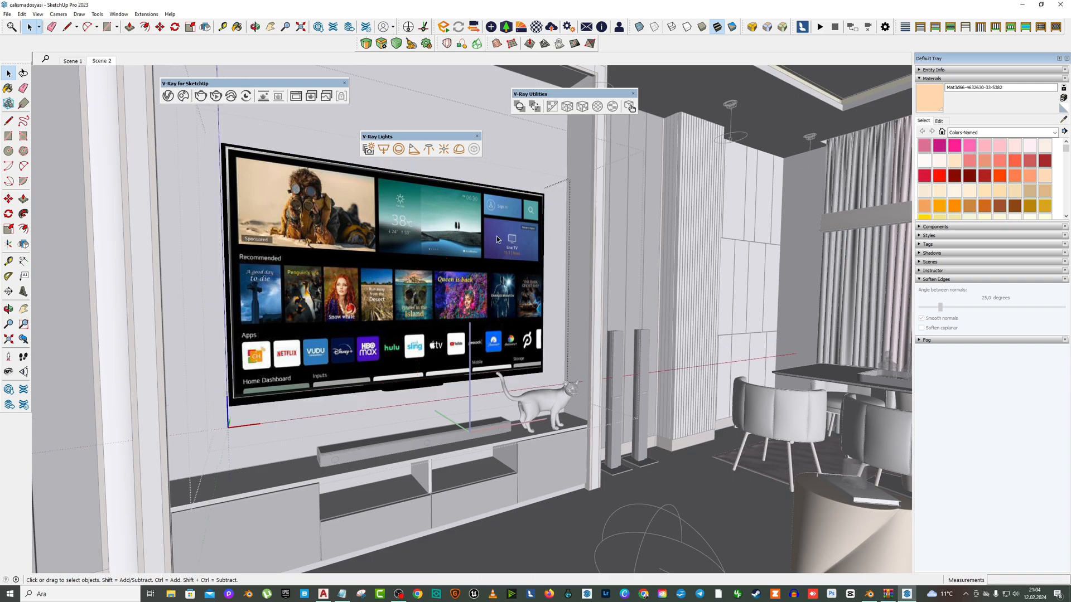
pyautogui.rightClick(496, 236)
pyautogui.click(506, 259)
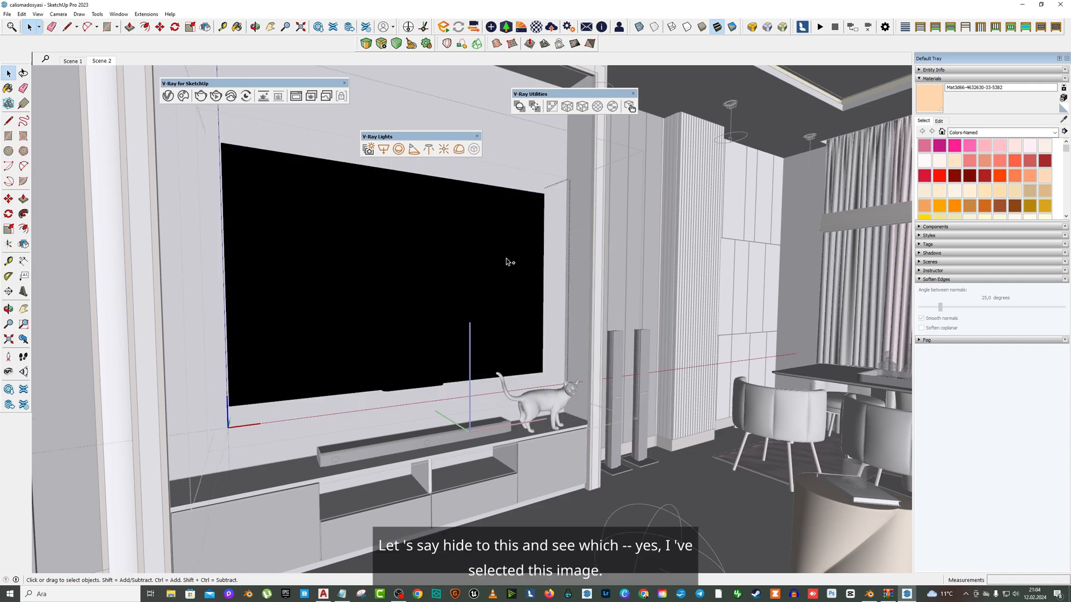
pyautogui.hotkey('ctrl', 'z')
pyautogui.moveTo(485, 256)
pyautogui.mouseDown(button='middle')
pyautogui.moveTo(448, 261)
pyautogui.moveTo(474, 258)
pyautogui.mouseUp(button='middle')
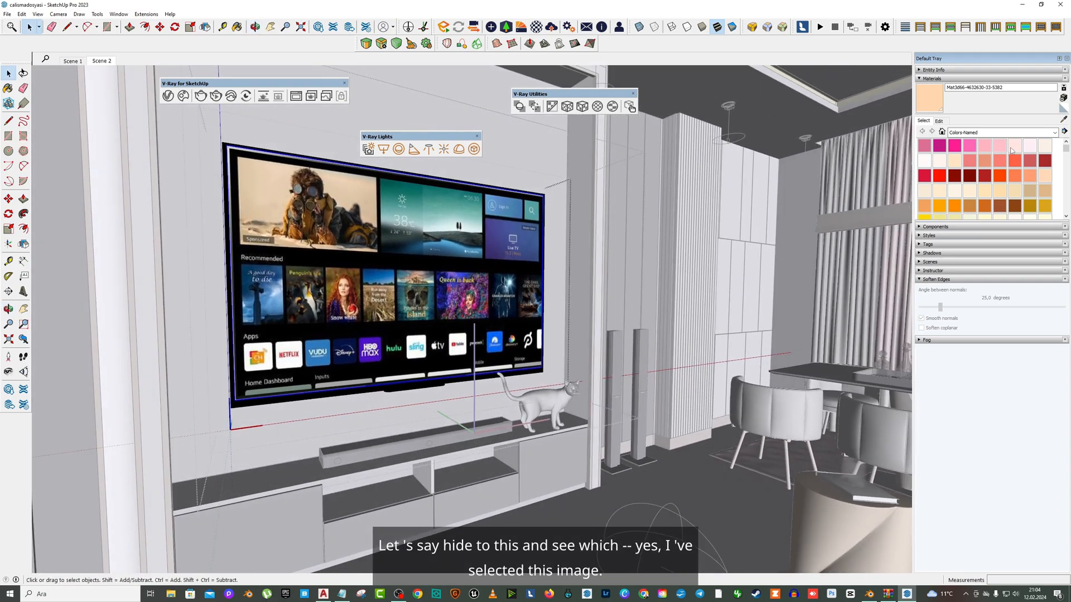
# Sample the TV screen's material and bring up its settings in the V-Ray Asset Editor.
pyautogui.click(1063, 120)
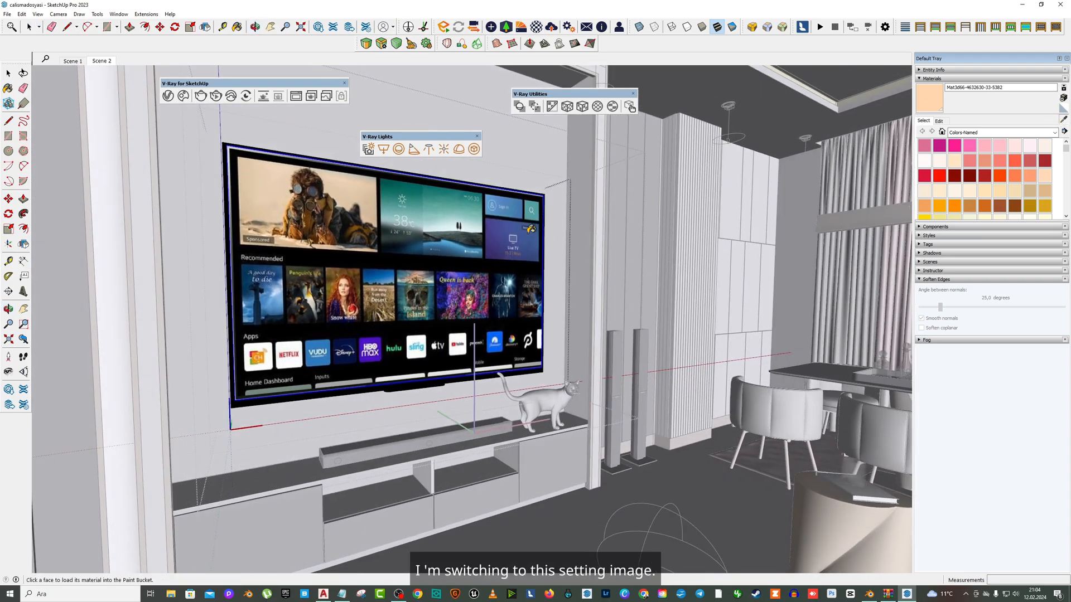
pyautogui.click(531, 229)
pyautogui.click(167, 96)
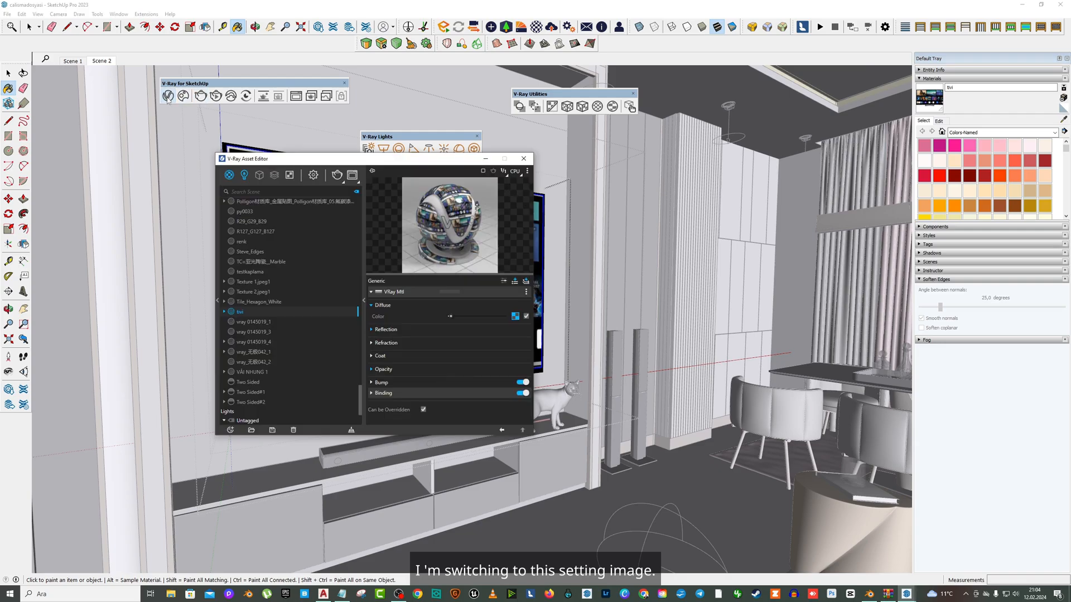
pyautogui.moveTo(438, 171); pyautogui.dragTo(696, 176)
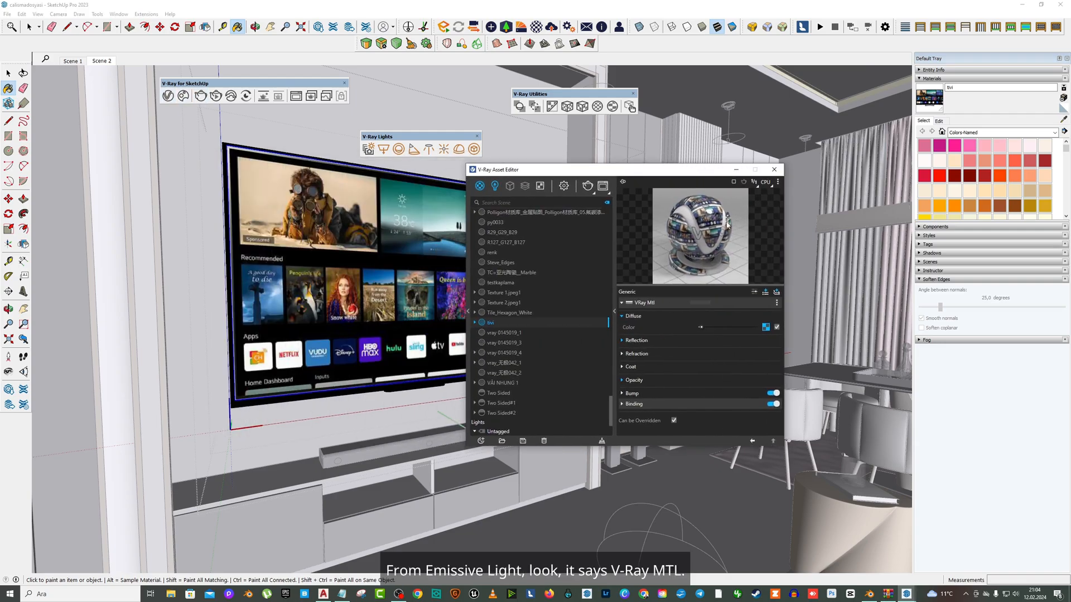
# Add an Emissive layer to the TV screen's material and copy the Diffuse texture into the layer's Color slot.
pyautogui.rightClick(767, 328)
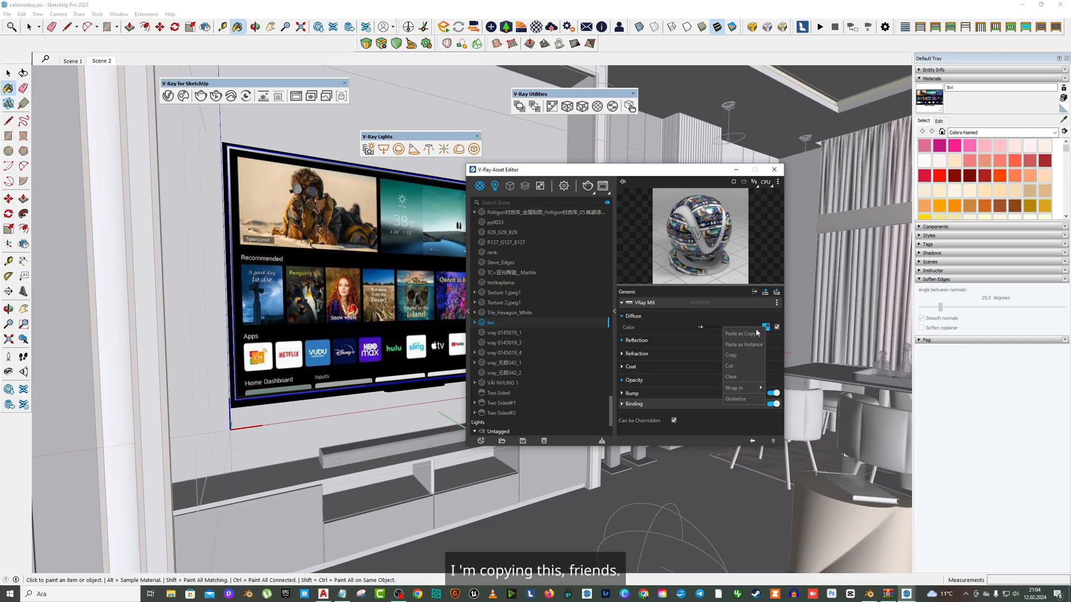
pyautogui.click(734, 356)
pyautogui.click(775, 292)
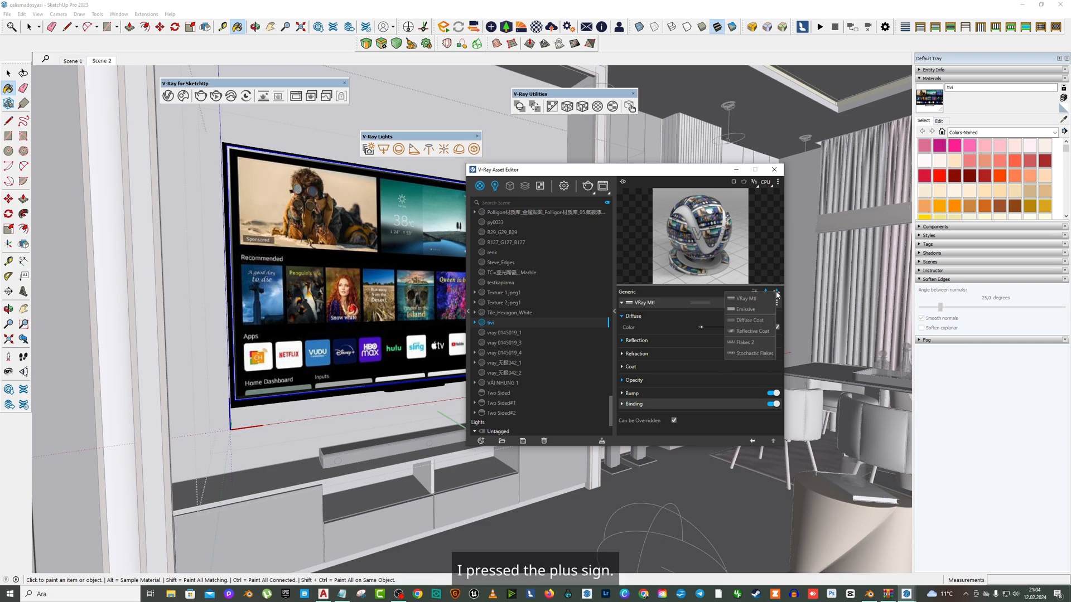
pyautogui.click(745, 309)
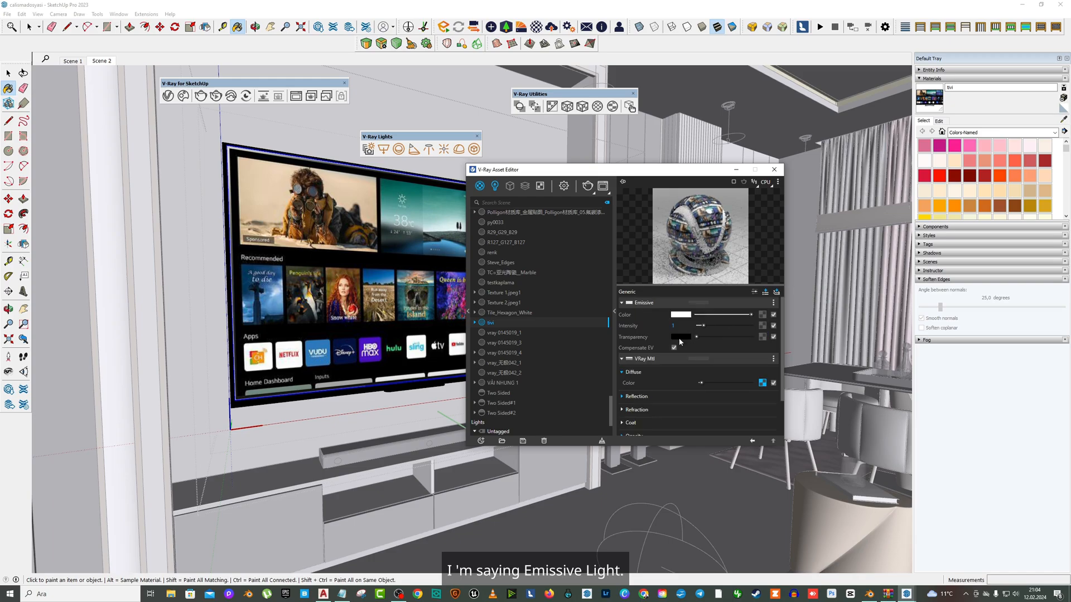
pyautogui.rightClick(764, 316)
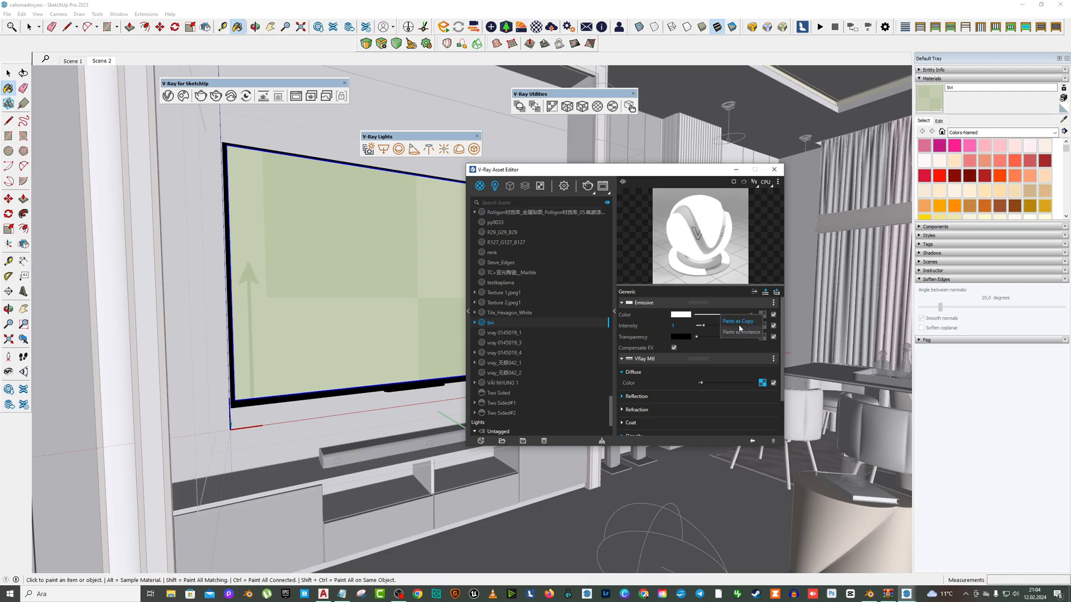
pyautogui.click(741, 326)
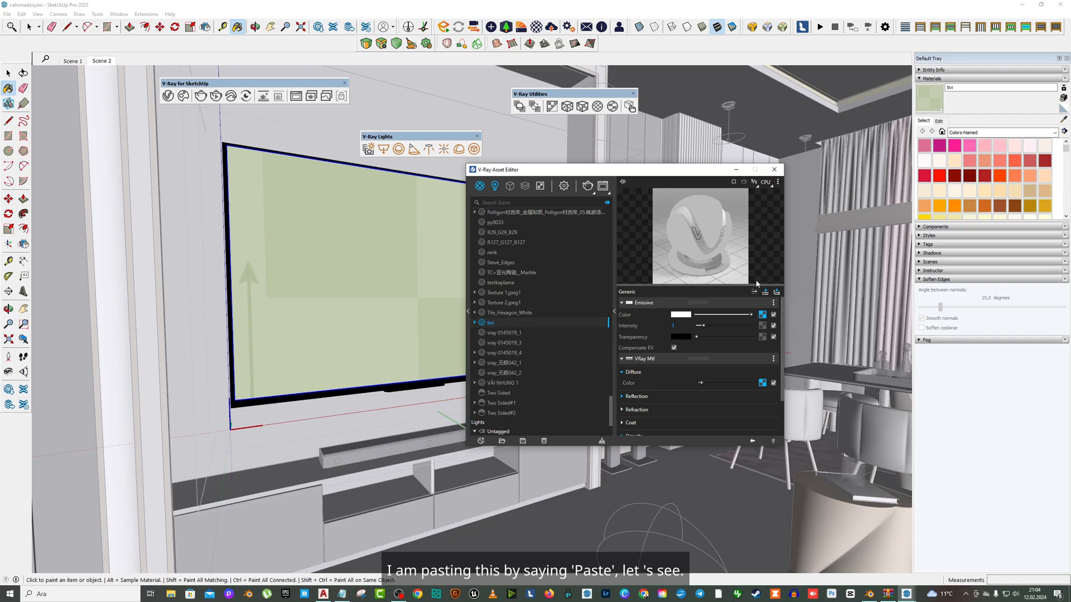
# Try copying the Diffuse texture into the Emissive Color slot again.
pyautogui.moveTo(675, 170); pyautogui.dragTo(729, 165)
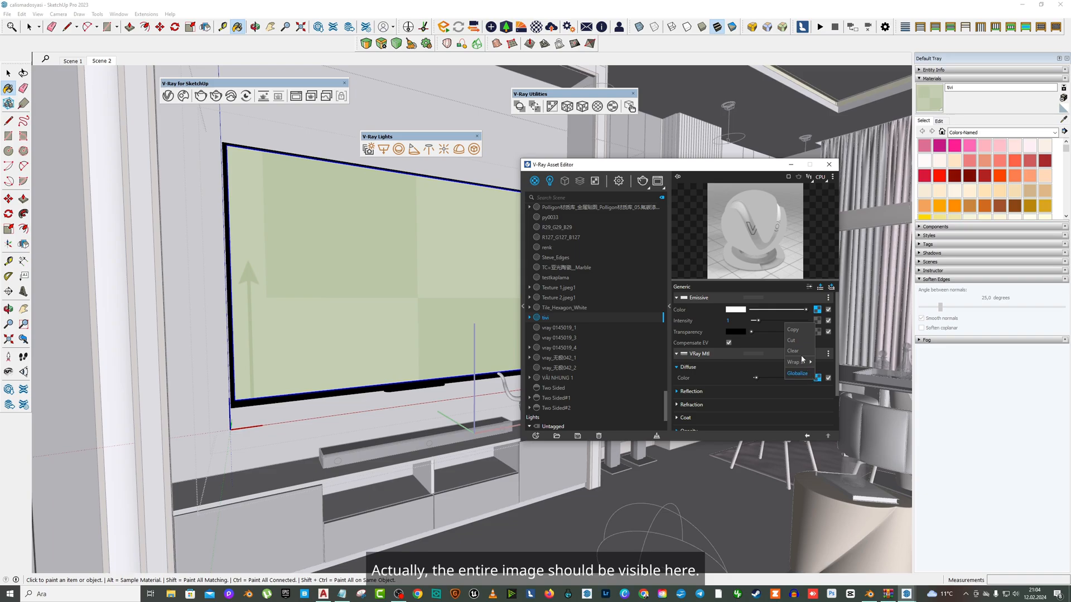
pyautogui.rightClick(816, 309)
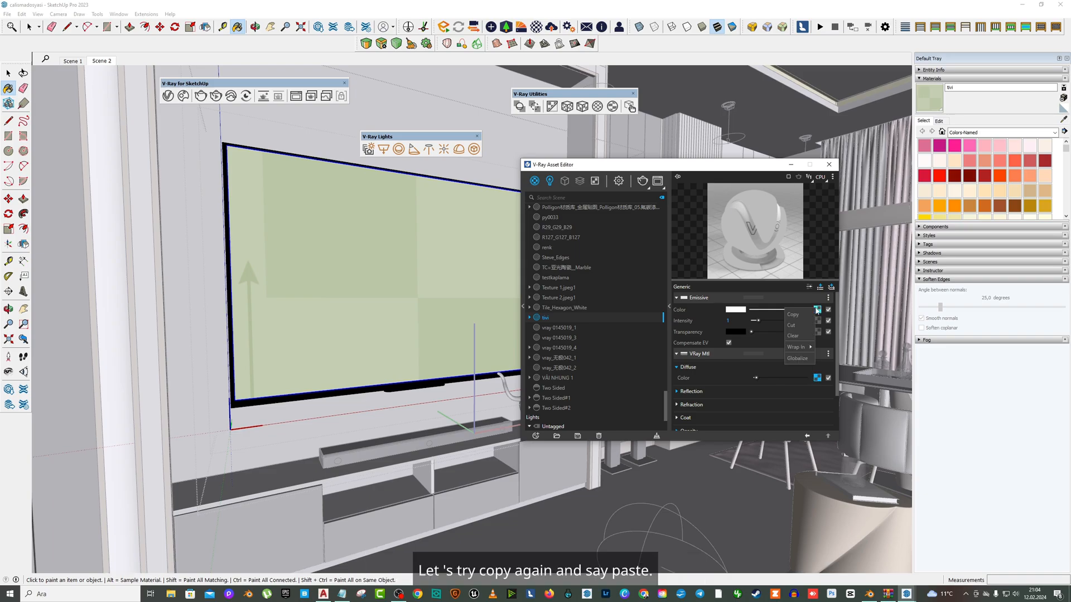
pyautogui.rightClick(820, 310)
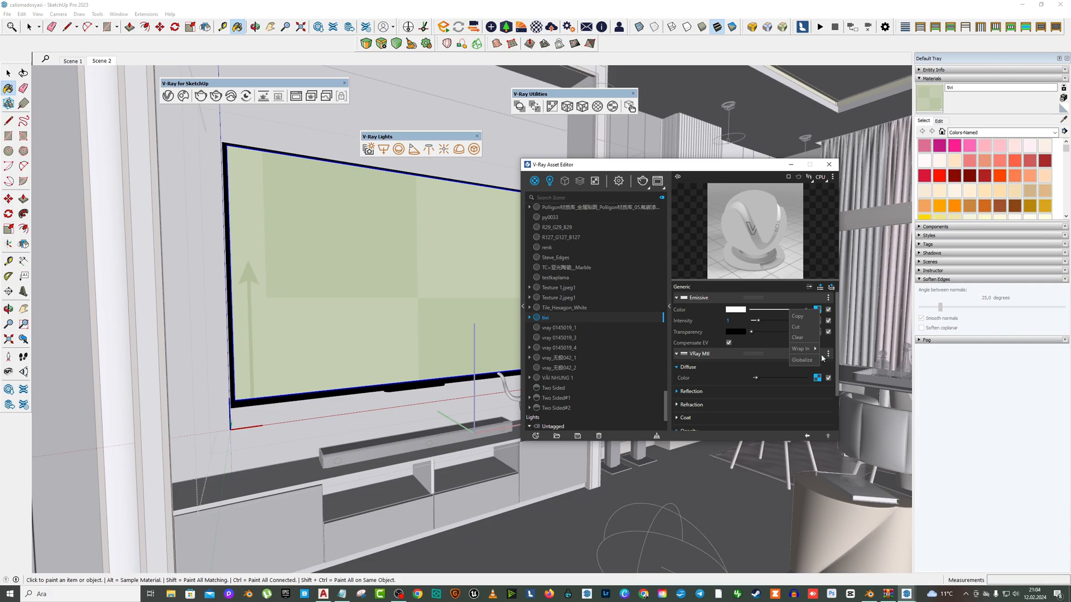
pyautogui.rightClick(819, 377)
pyautogui.click(807, 383)
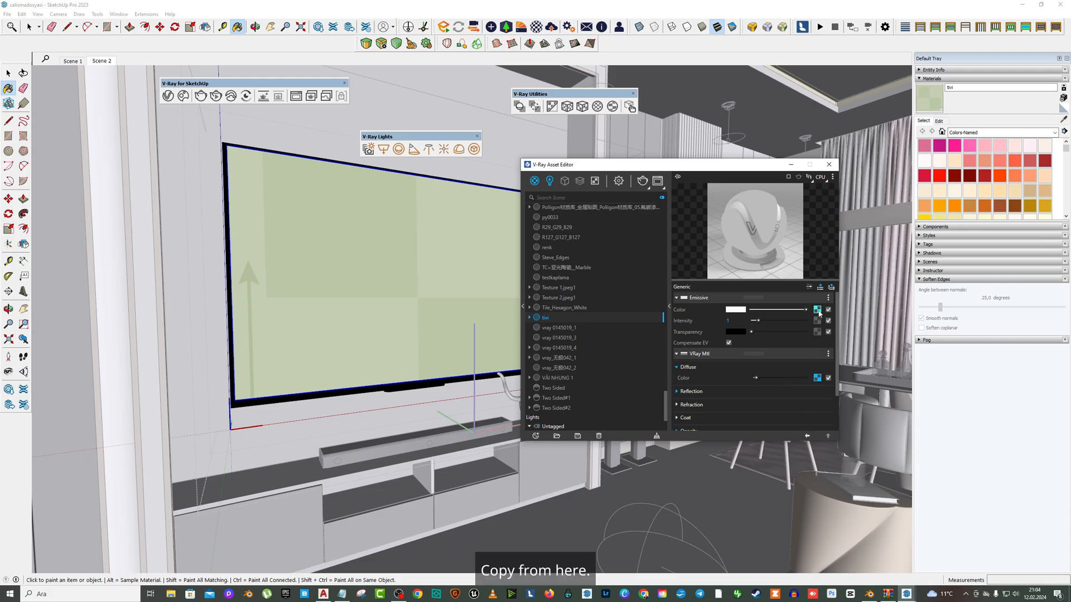
pyautogui.rightClick(817, 310)
pyautogui.moveTo(736, 173); pyautogui.dragTo(678, 159)
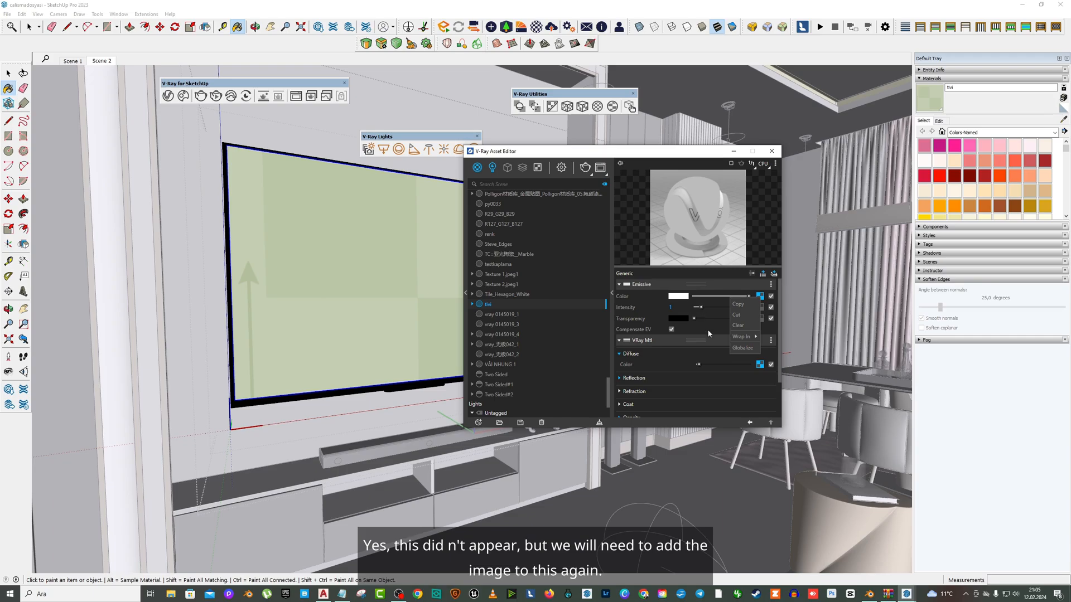
# Open the image file selection for the Emissive layer's Color bitmap.
pyautogui.click(762, 294)
pyautogui.click(761, 296)
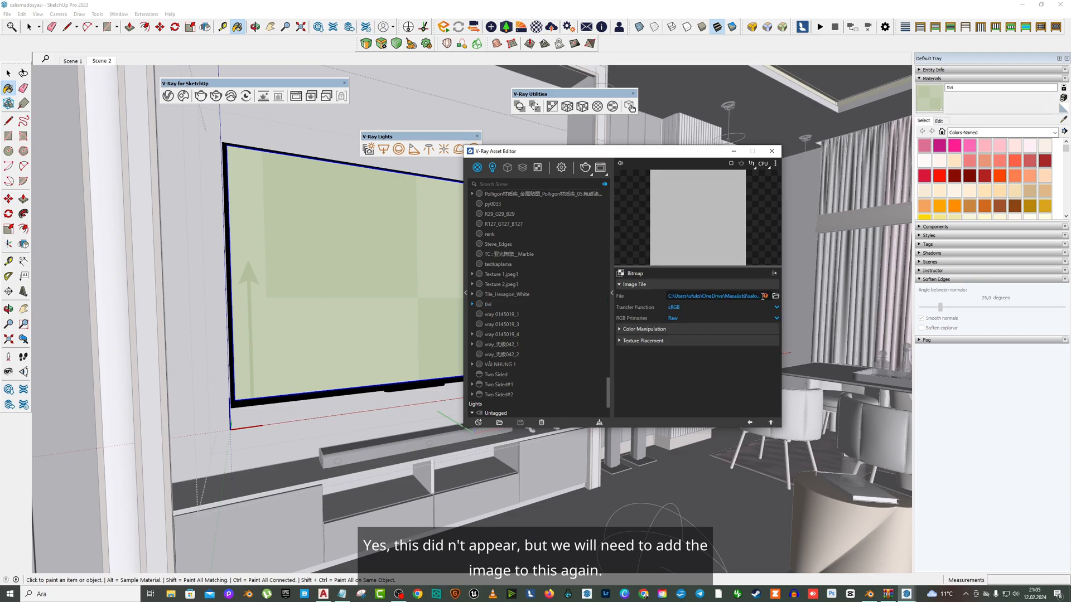
pyautogui.click(775, 297)
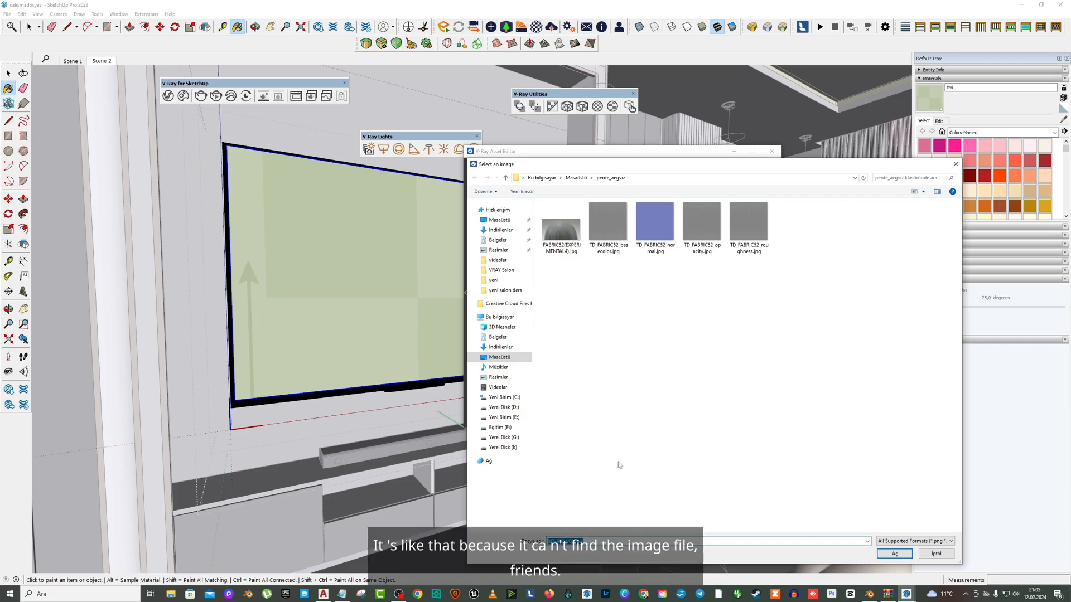
# Look for the TV's image file in the yeni salon ders folder, on the desktop and in drive G's Eğitim Setleri folders.
pyautogui.click(510, 290)
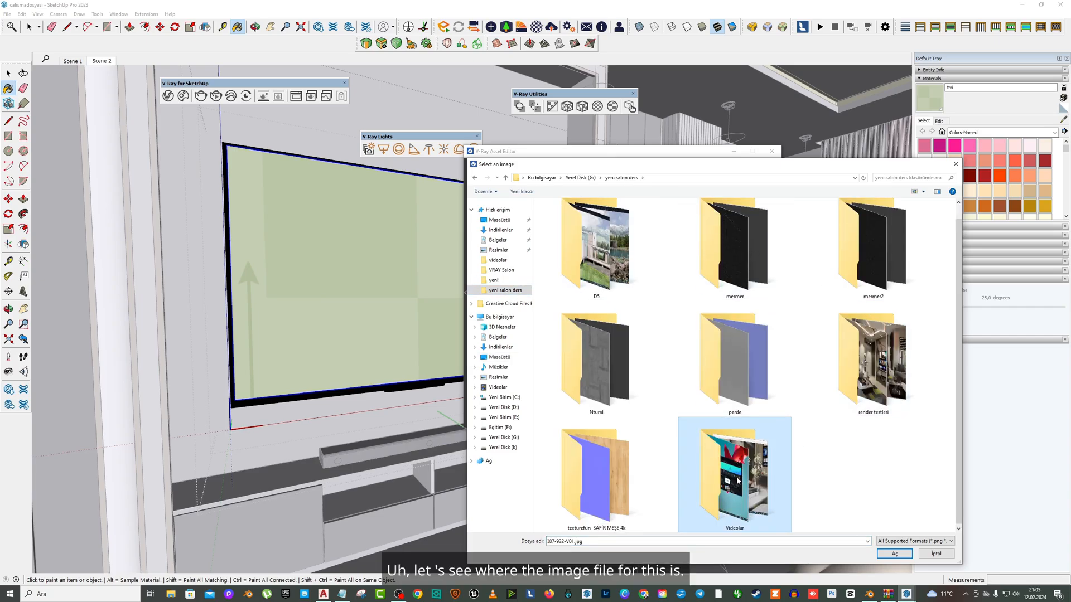
pyautogui.click(499, 220)
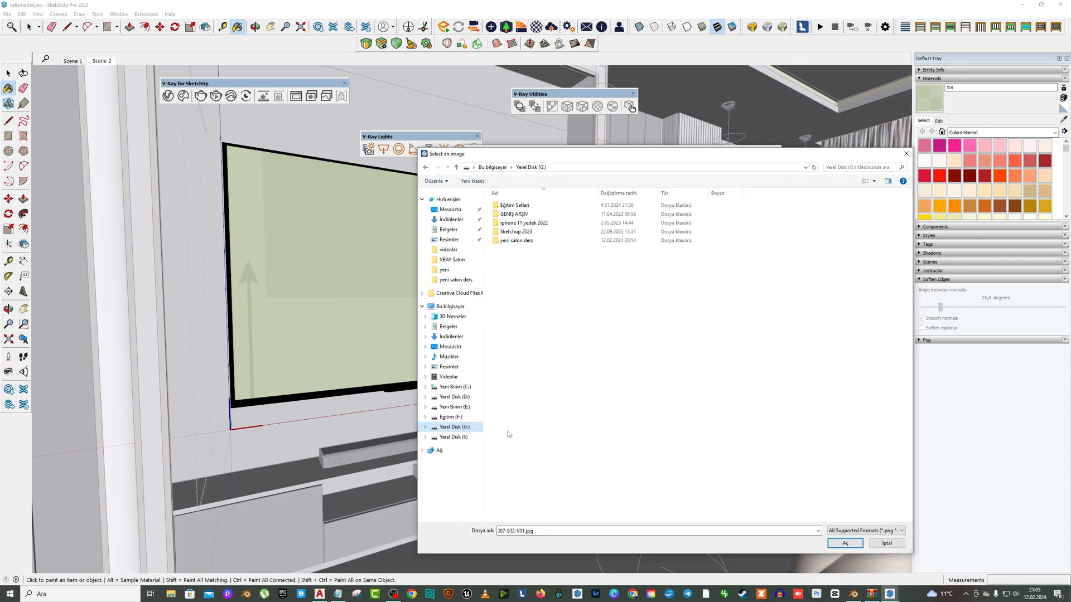
pyautogui.click(465, 427)
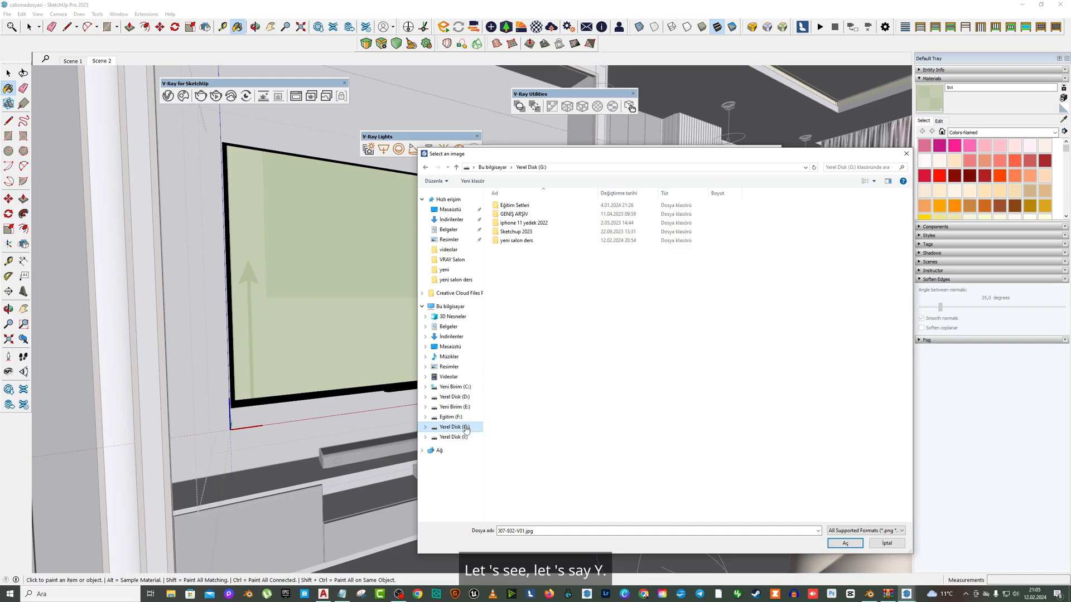
pyautogui.doubleClick(514, 205)
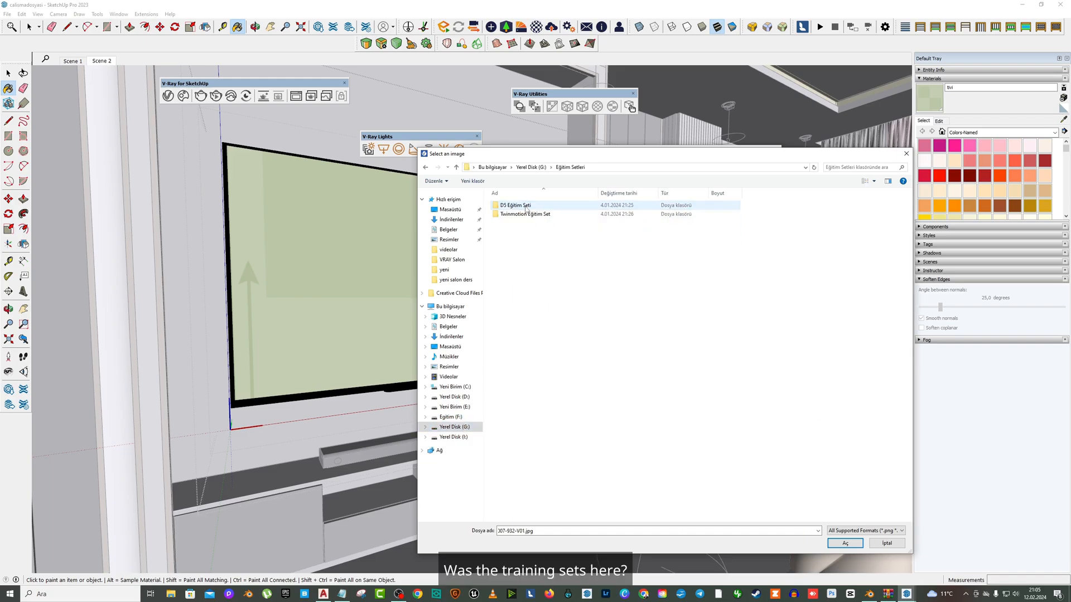
pyautogui.doubleClick(516, 205)
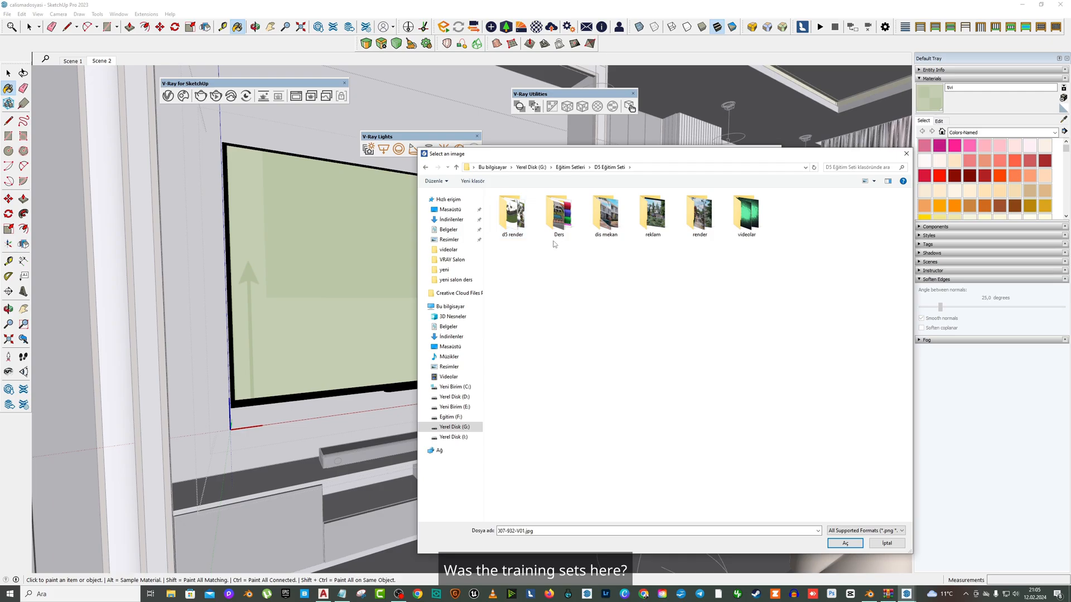
pyautogui.click(566, 168)
pyautogui.doubleClick(531, 216)
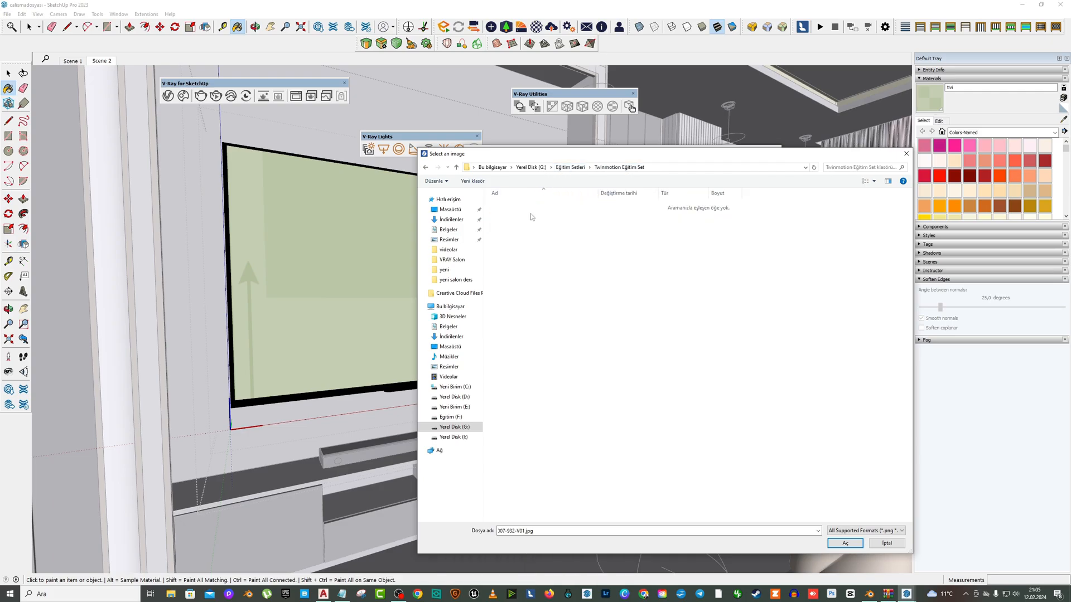
pyautogui.click(577, 168)
pyautogui.click(531, 167)
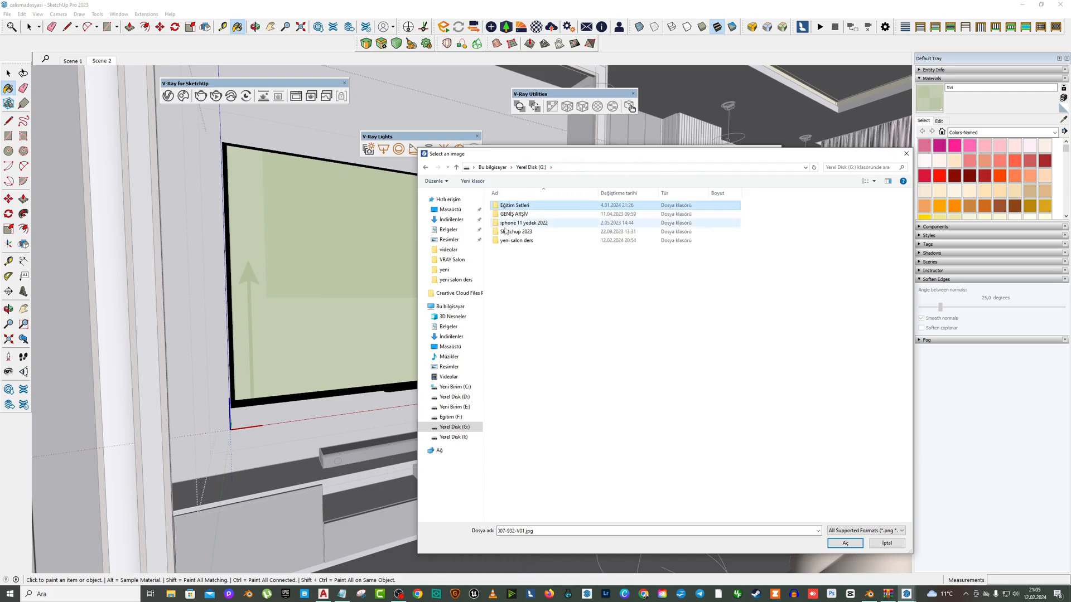
# Load the mandalorian-Twinmotion PNG from the 2022 folder on drive F as the Emissive Color bitmap.
pyautogui.click(458, 418)
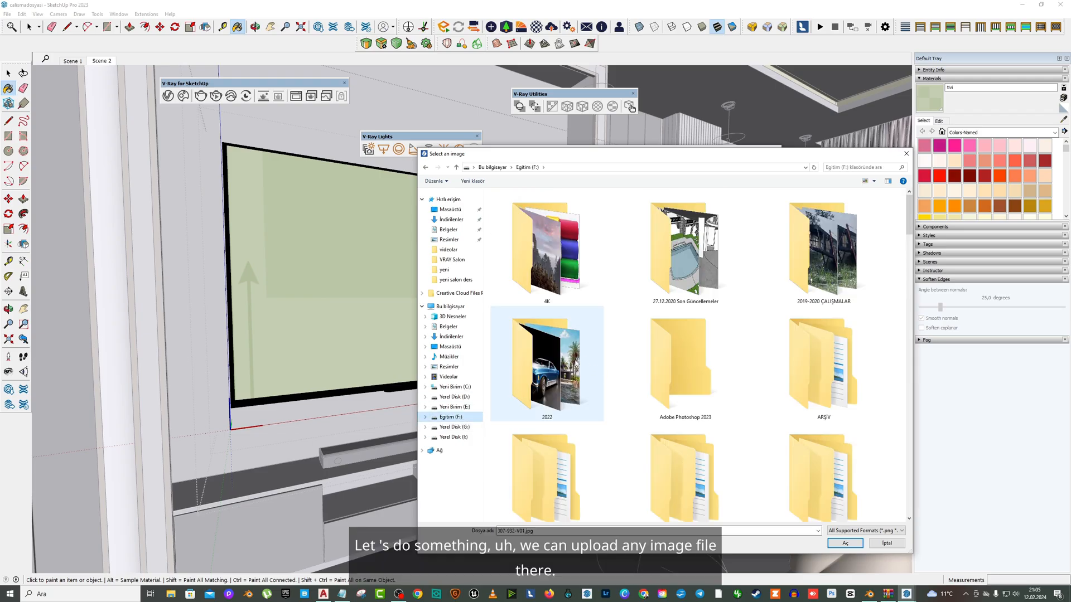
pyautogui.doubleClick(547, 362)
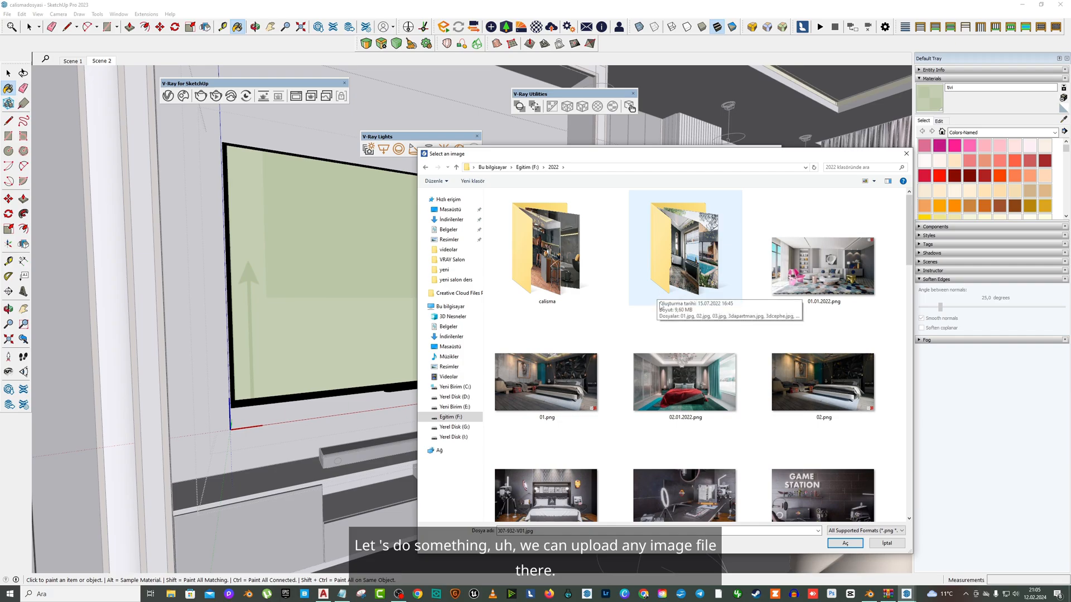
pyautogui.scroll(-6, 659, 312)
pyautogui.scroll(-8, 659, 325)
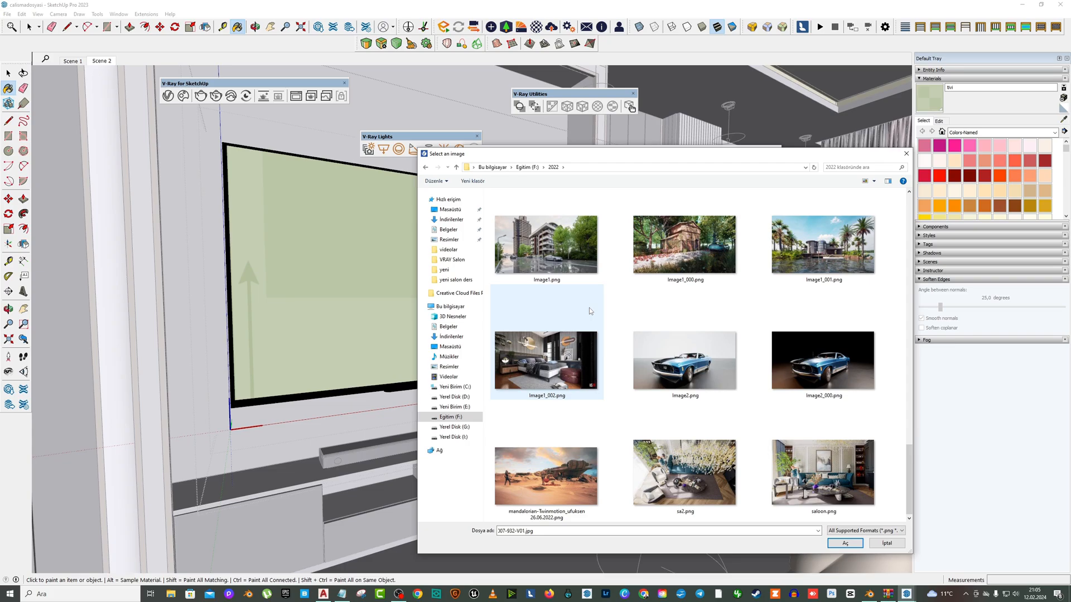
pyautogui.click(548, 464)
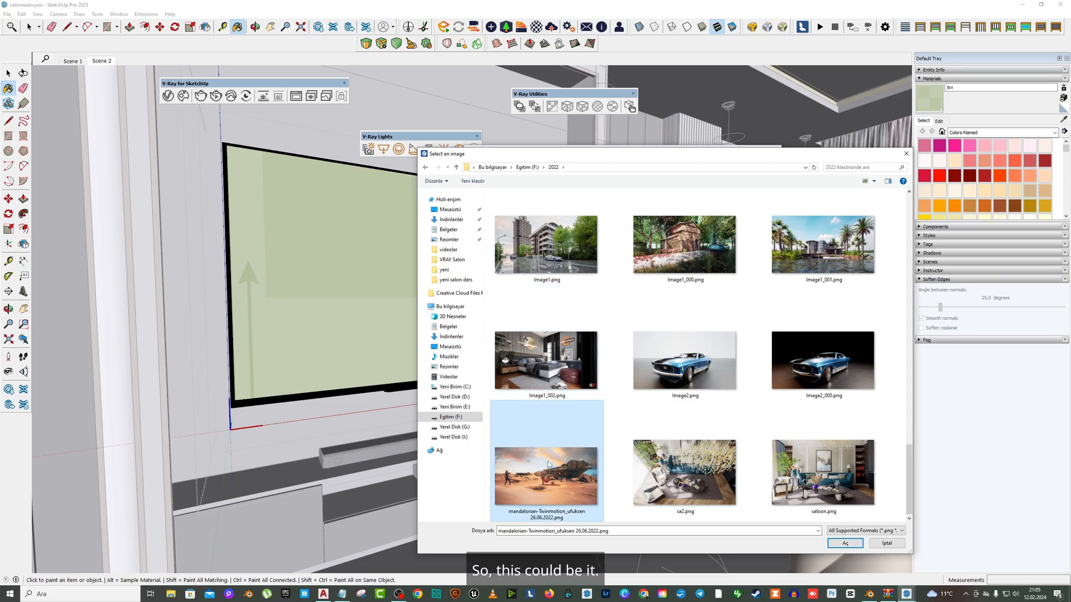
pyautogui.click(845, 543)
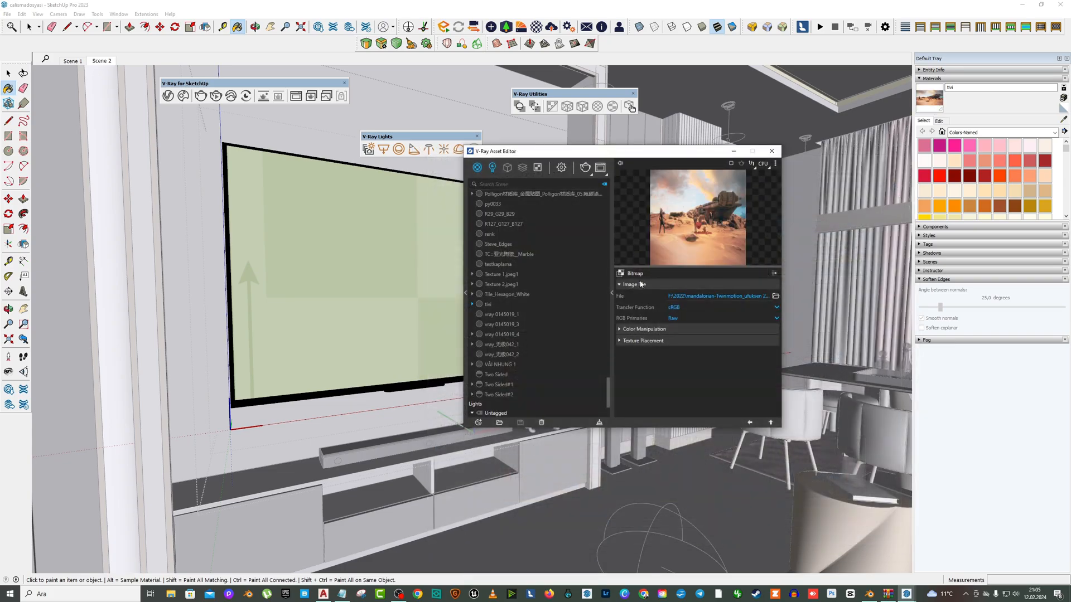
# Return to the TV screen material's layers and set the Emissive intensity to 5.
pyautogui.moveTo(628, 151); pyautogui.dragTo(741, 152)
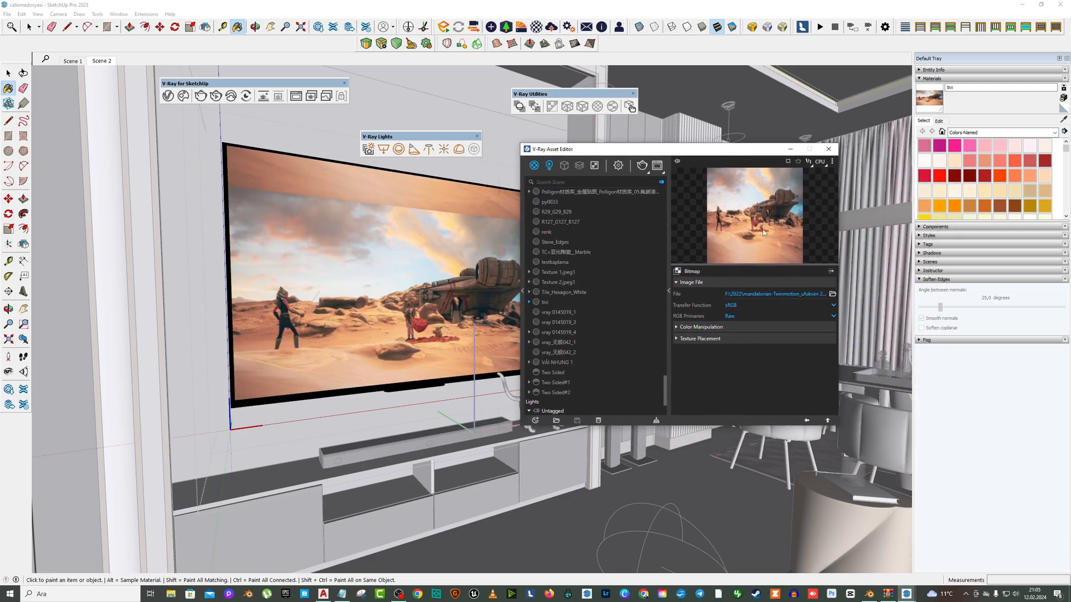
pyautogui.click(807, 420)
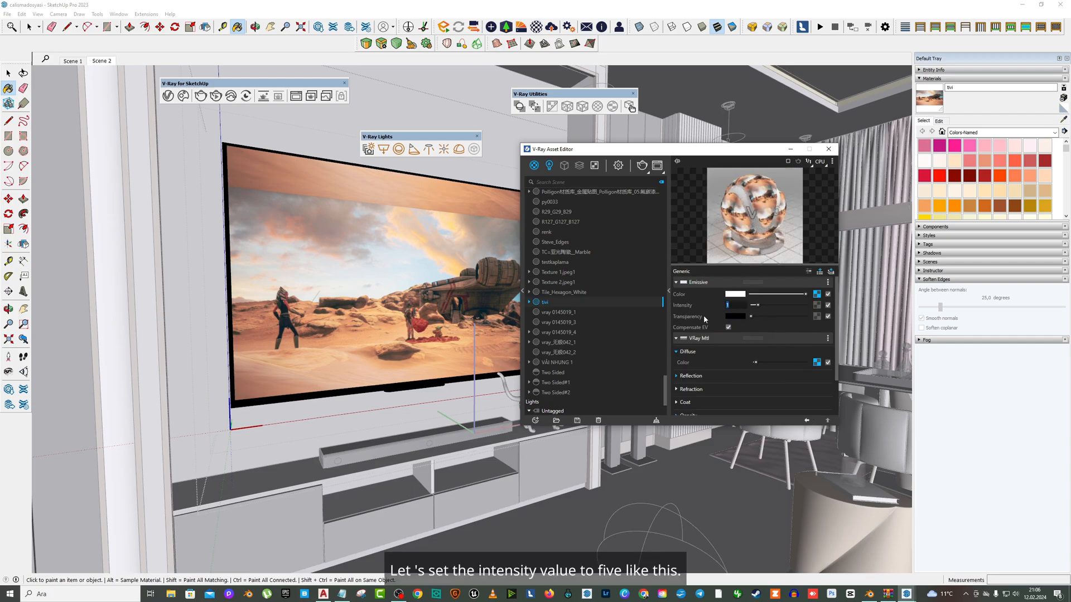
pyautogui.write('5')
pyautogui.press('Return')
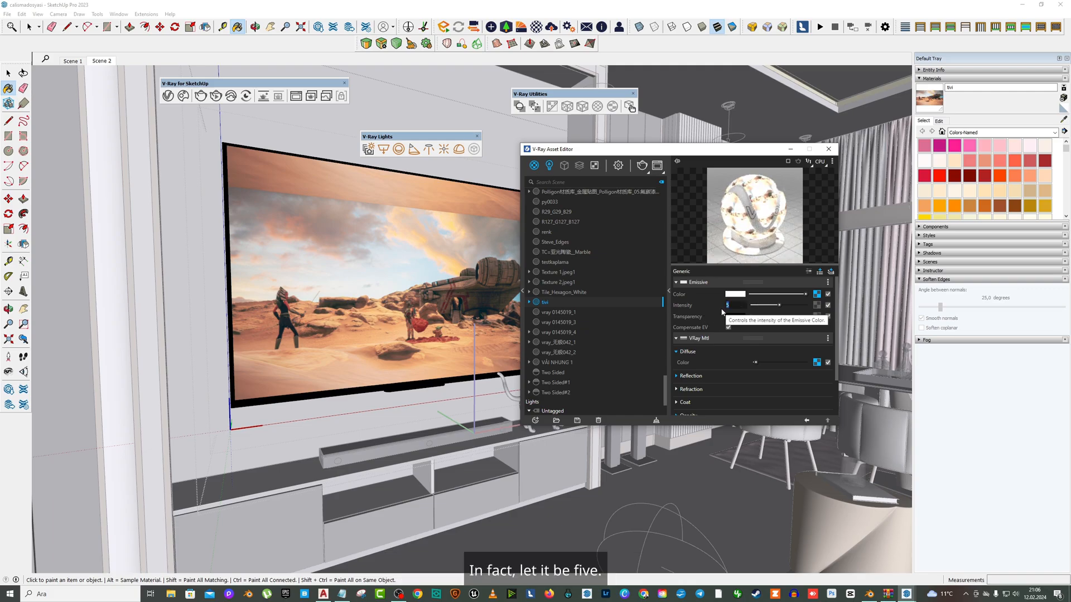
# Start Texture Position on the TV screen's face and turn off Fixed Pins so the pins can be placed freely.
pyautogui.moveTo(625, 149); pyautogui.dragTo(761, 149)
pyautogui.click(9, 73)
pyautogui.doubleClick(353, 199)
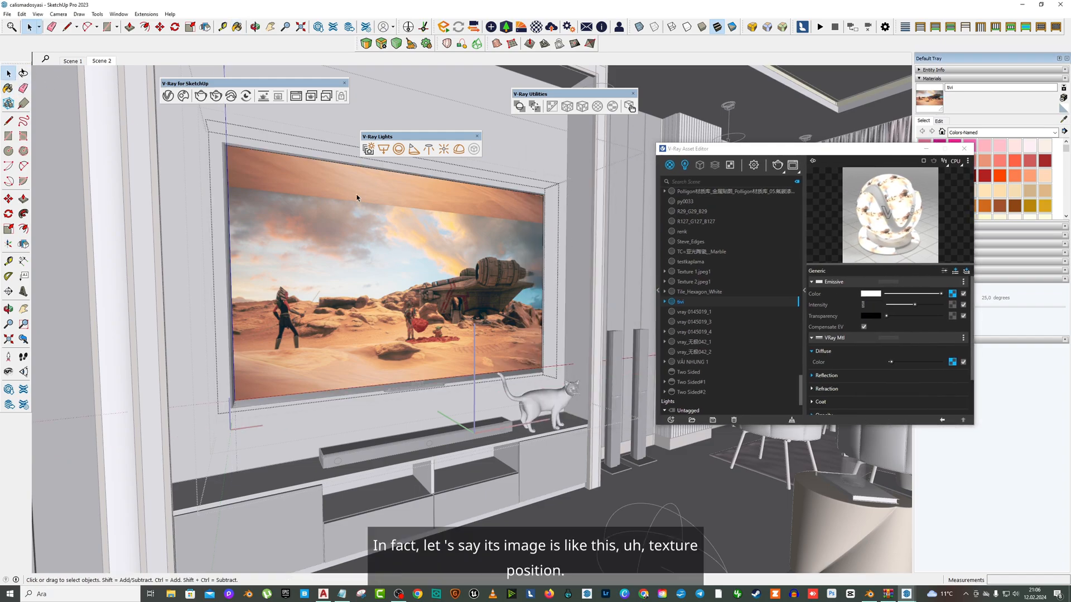
pyautogui.rightClick(353, 200)
pyautogui.moveTo(380, 311)
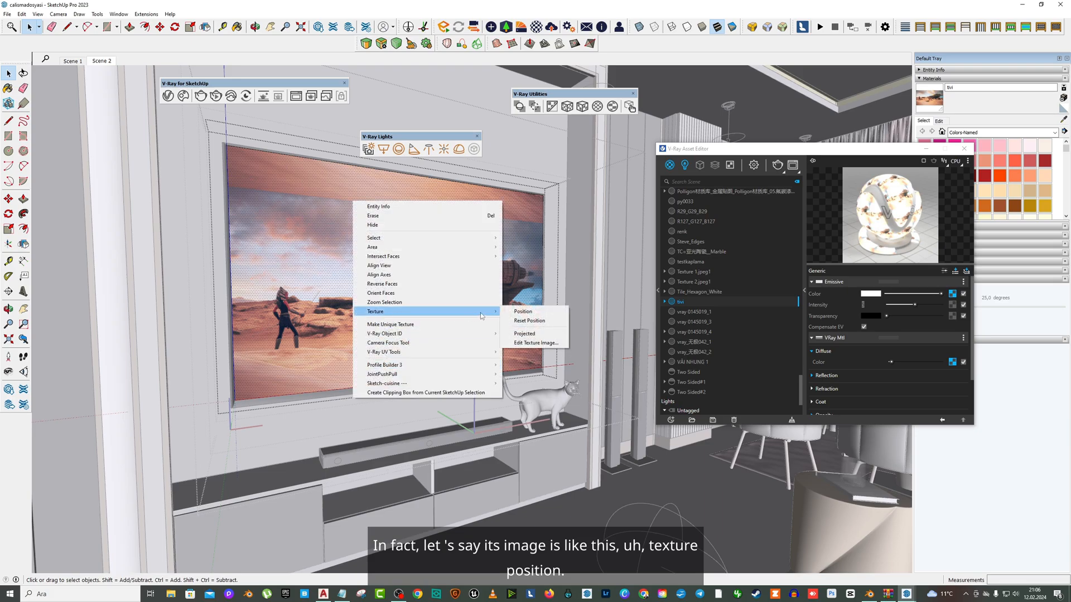
pyautogui.click(518, 311)
pyautogui.moveTo(483, 308); pyautogui.dragTo(458, 253, button='middle')
pyautogui.rightClick(458, 253)
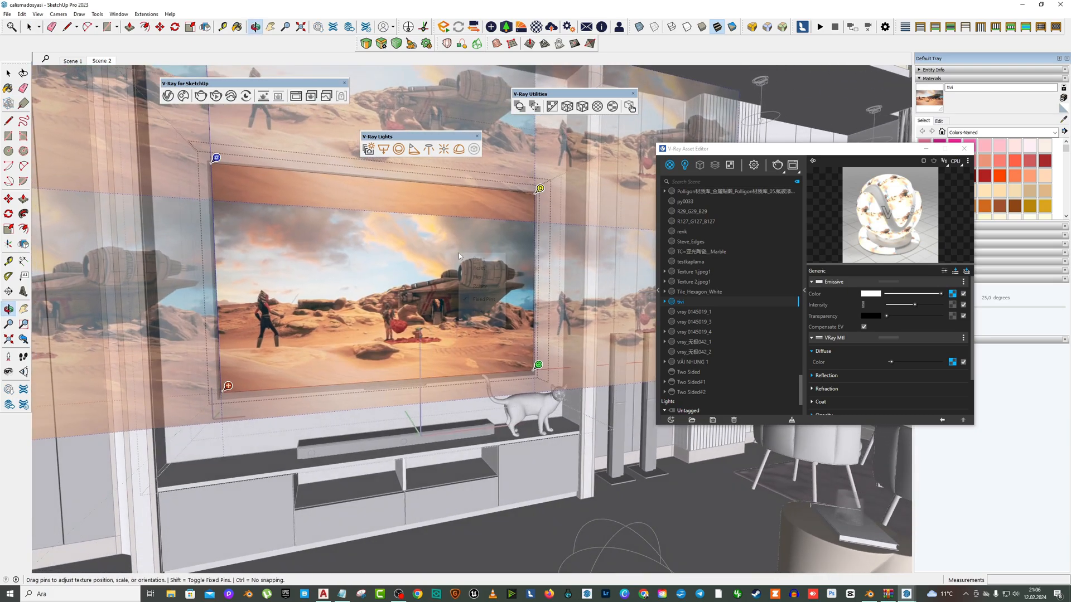
pyautogui.click(480, 300)
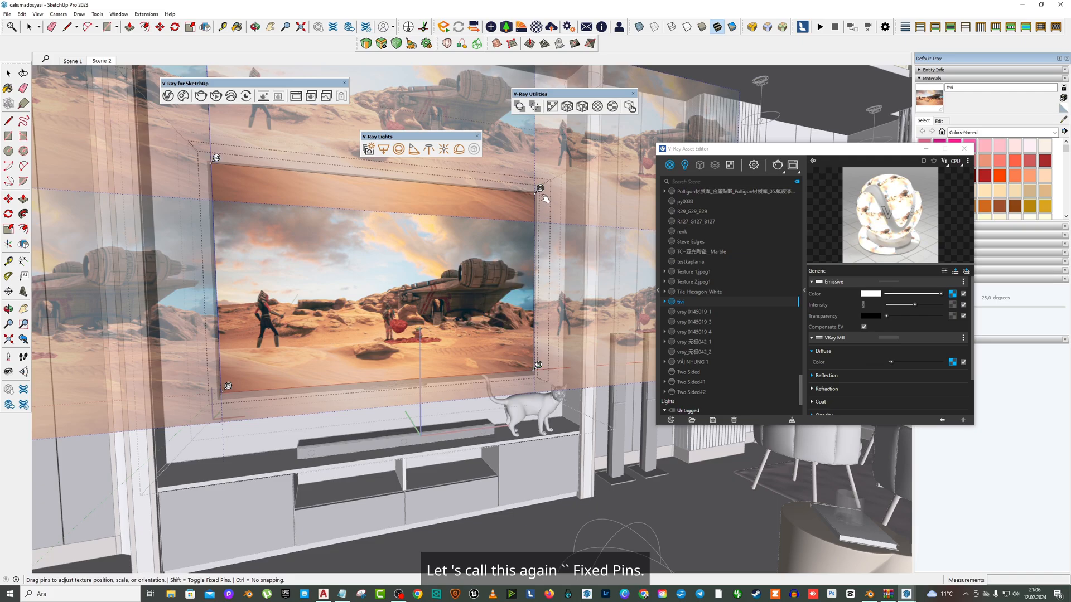
# Re-anchor the two upper pins at the image's upper edge, stretch them to the TV screen's corners, and close the Asset Editor.
pyautogui.moveTo(545, 196); pyautogui.dragTo(542, 224)
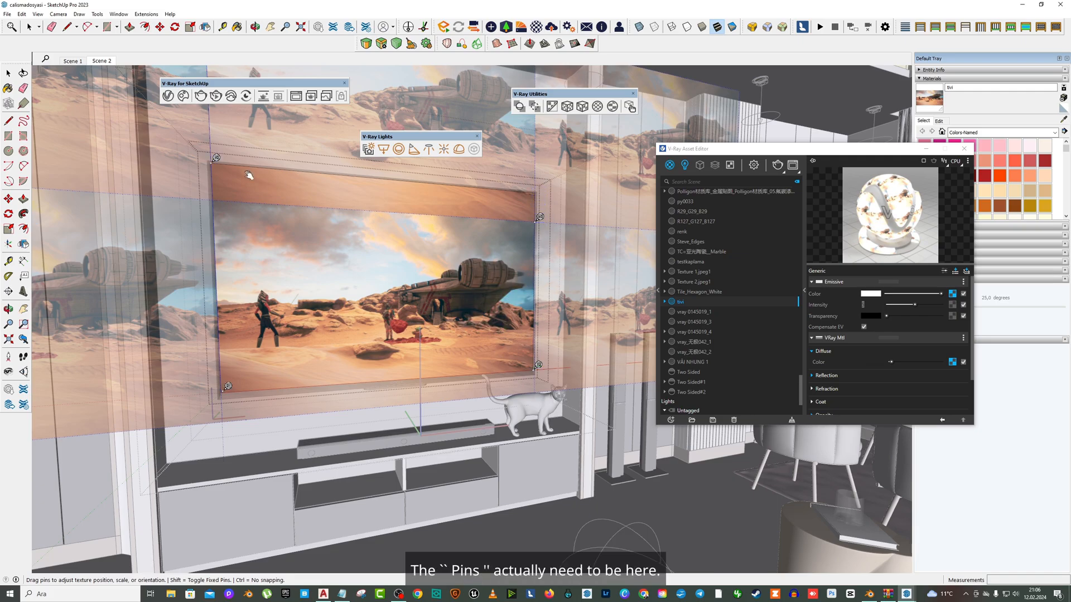
pyautogui.moveTo(217, 159); pyautogui.dragTo(218, 195)
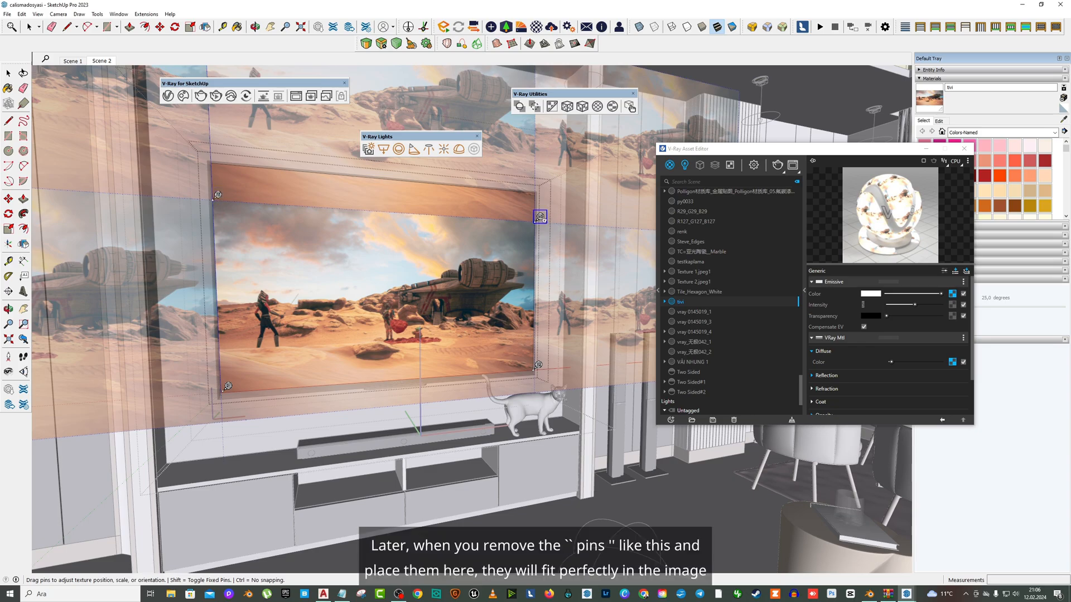
pyautogui.moveTo(541, 210); pyautogui.dragTo(541, 188)
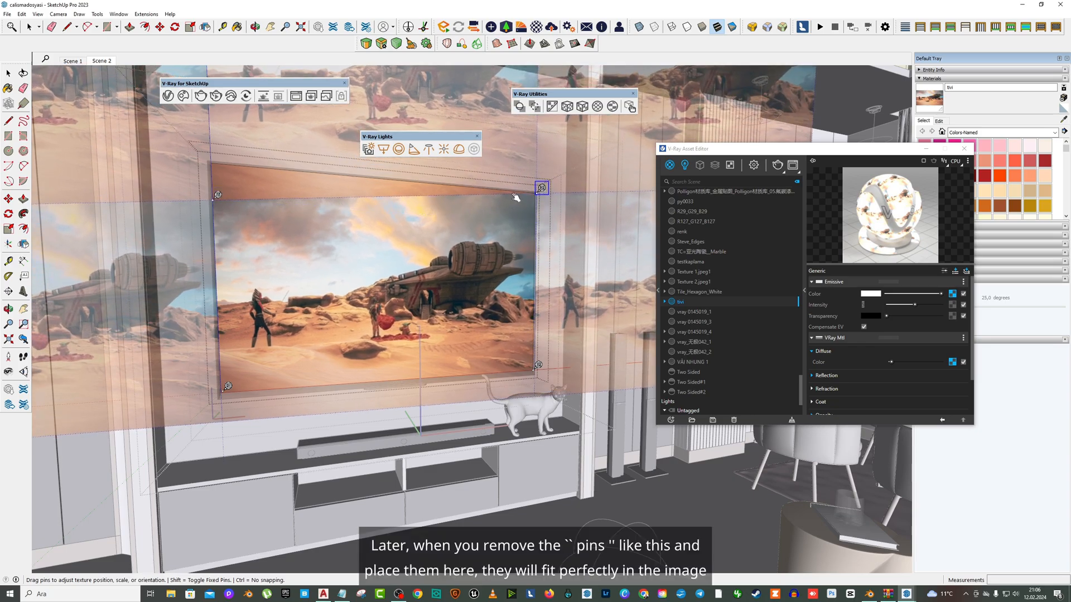
pyautogui.moveTo(218, 196); pyautogui.dragTo(216, 160)
pyautogui.rightClick(372, 216)
pyautogui.click(381, 222)
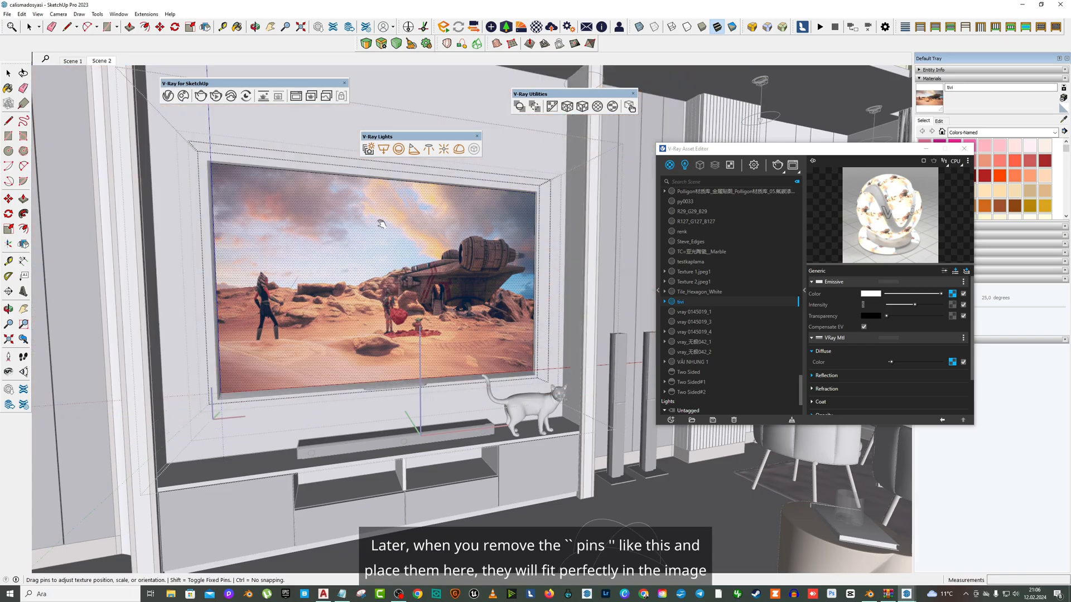
pyautogui.click(607, 215)
pyautogui.scroll(-1, 549, 248)
pyautogui.moveTo(542, 254); pyautogui.dragTo(593, 288, button='middle')
pyautogui.click(639, 257)
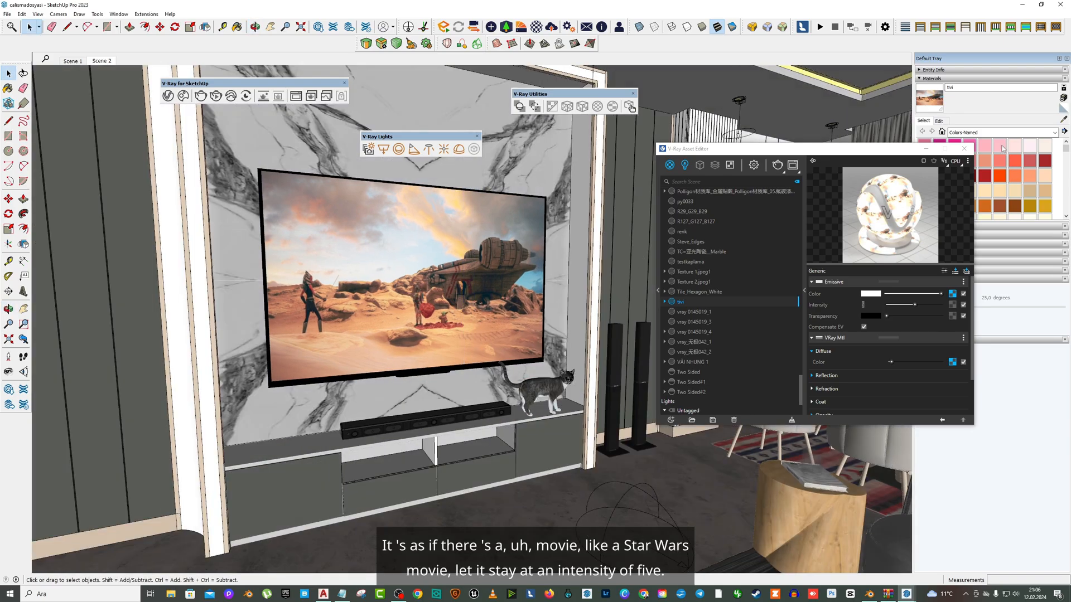
pyautogui.click(964, 149)
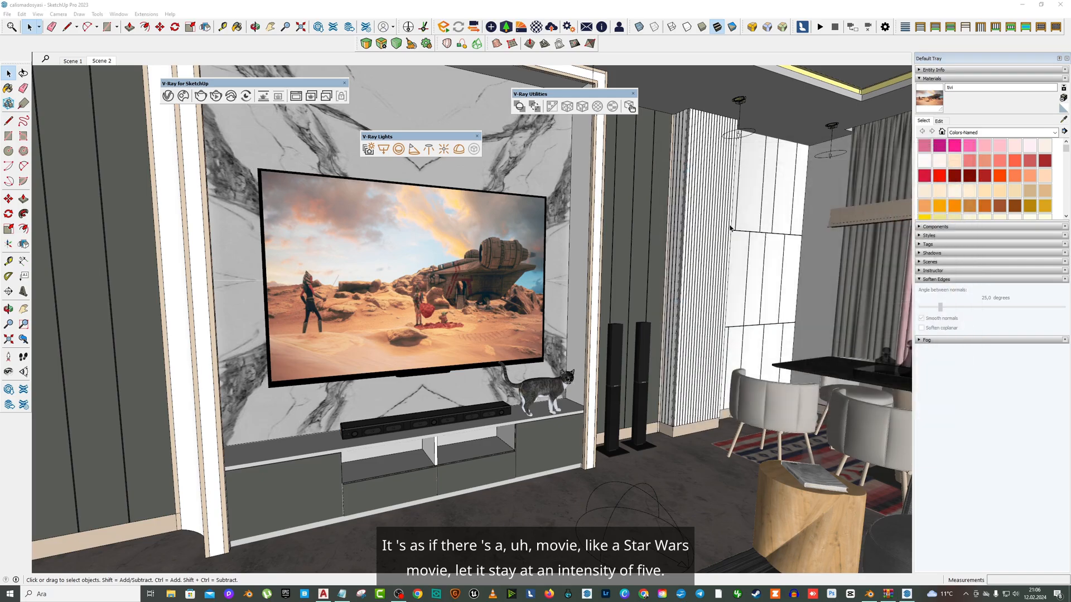
# Examine the floor lamp and its bulb in the corner beside the door.
pyautogui.moveTo(686, 248); pyautogui.dragTo(595, 277, button='middle')
pyautogui.click(24, 339)
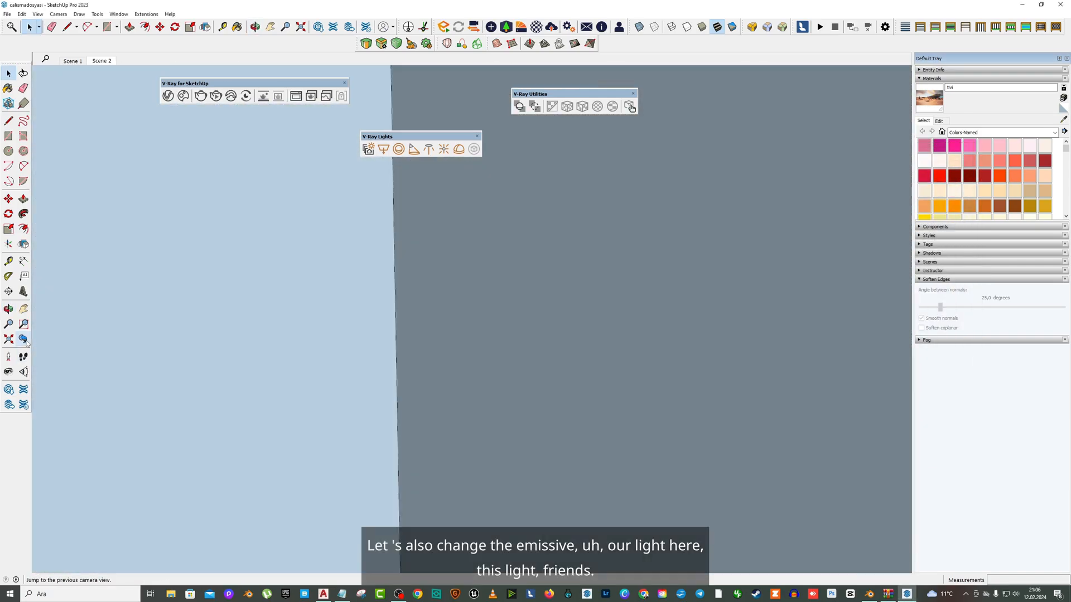
pyautogui.click(23, 339)
pyautogui.moveTo(301, 312); pyautogui.dragTo(227, 335, button='middle')
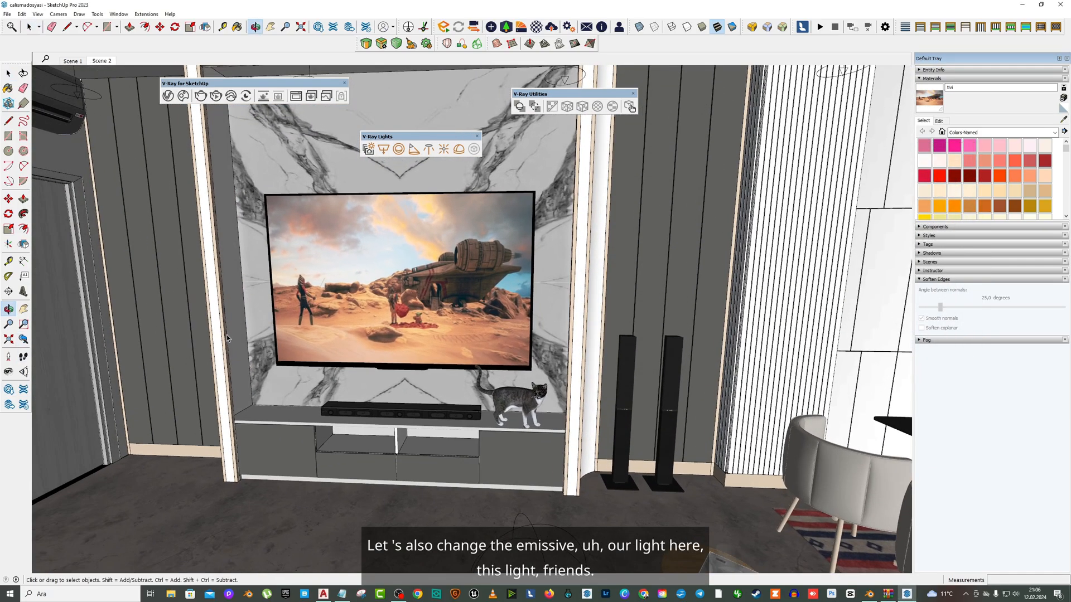
pyautogui.click(8, 372)
pyautogui.moveTo(390, 357); pyautogui.dragTo(246, 367)
pyautogui.scroll(5, 287, 343)
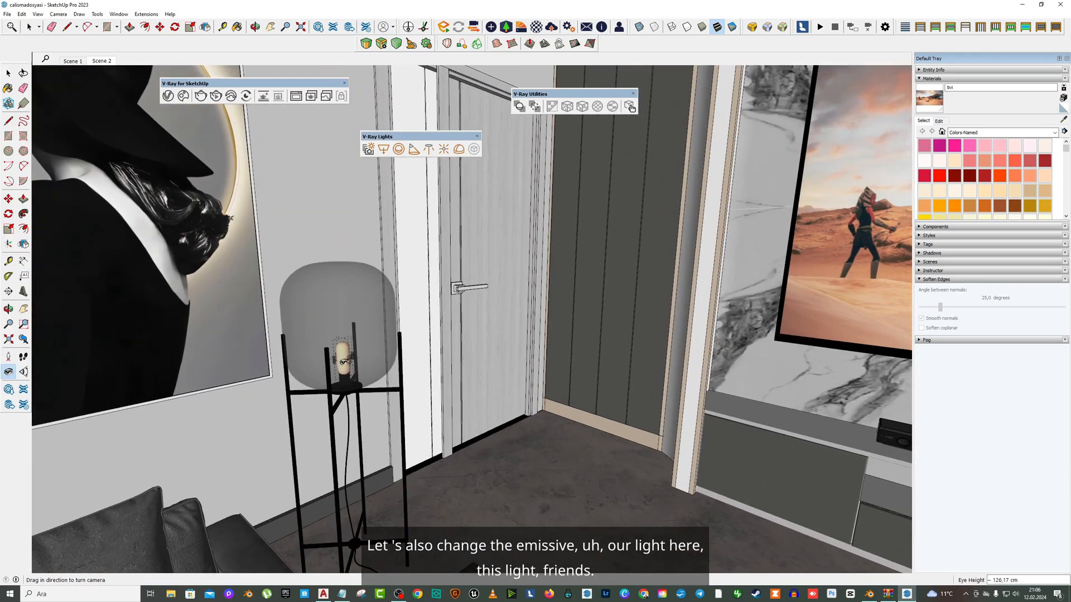
pyautogui.rightClick(353, 362)
pyautogui.click(365, 368)
# Delete the Mesh Light#2 asset from the V-Ray lights list and confirm the deletion.
pyautogui.click(167, 96)
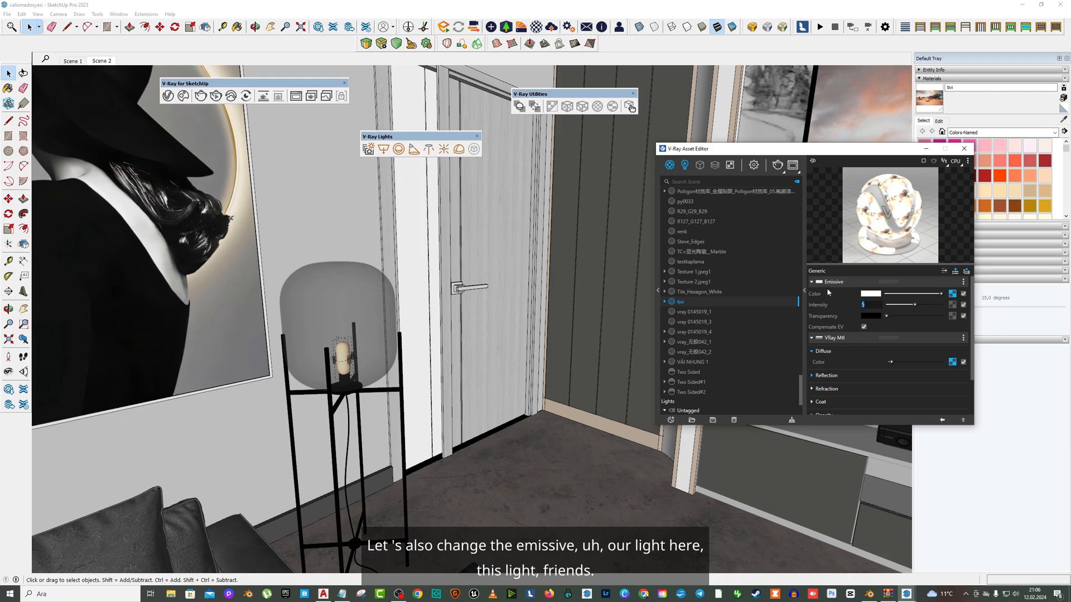
pyautogui.click(684, 165)
pyautogui.click(694, 251)
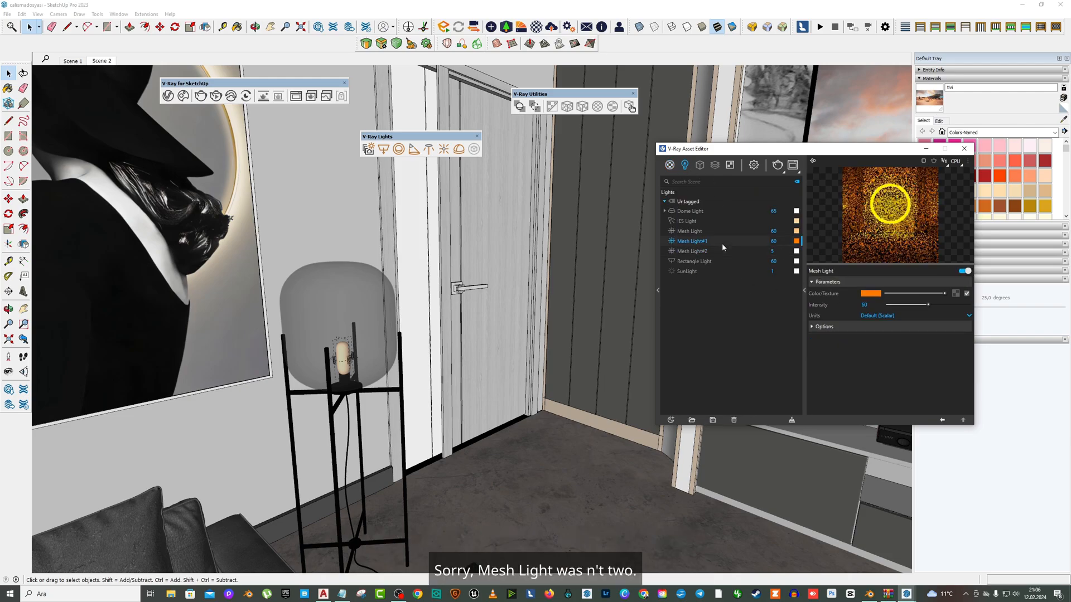
pyautogui.rightClick(710, 251)
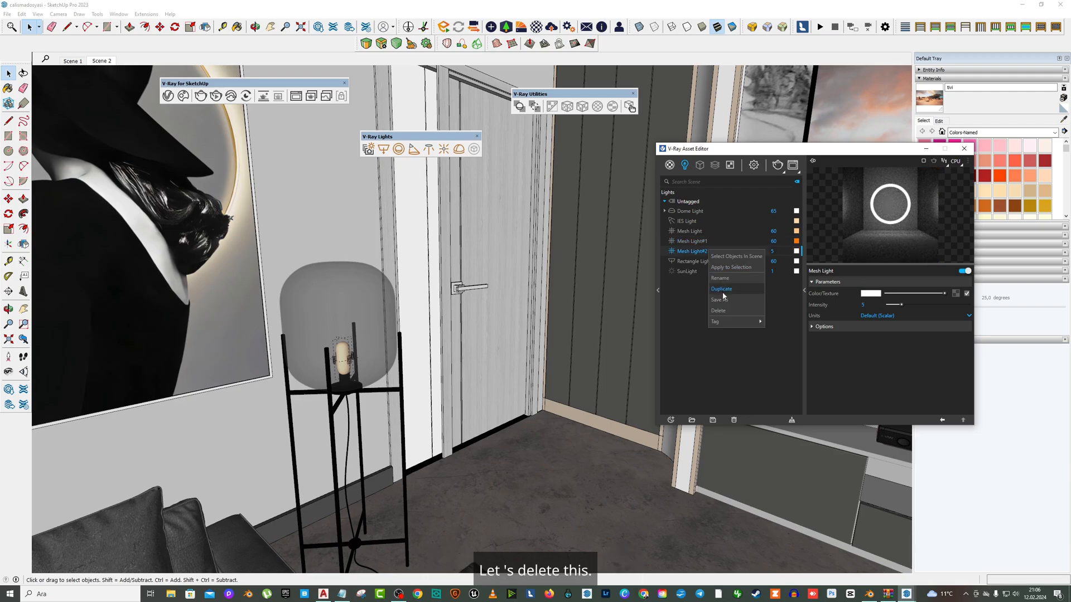
pyautogui.click(724, 311)
pyautogui.click(557, 298)
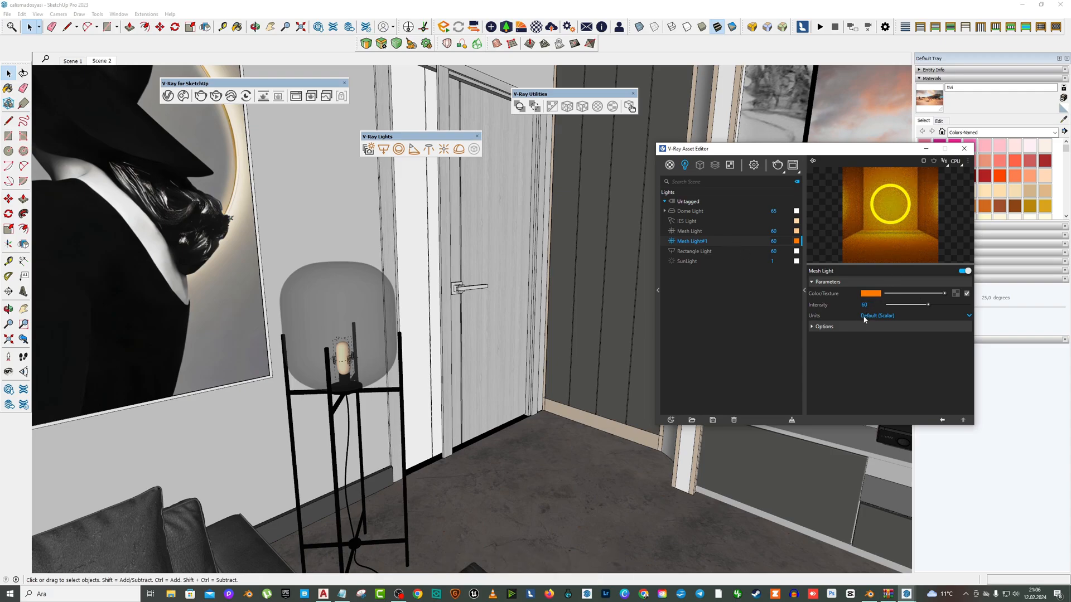
# Change Mesh Light#1's color to a warm cream and set its intensity to 150.
pyautogui.click(872, 295)
pyautogui.moveTo(577, 373); pyautogui.dragTo(595, 371)
pyautogui.click(663, 257)
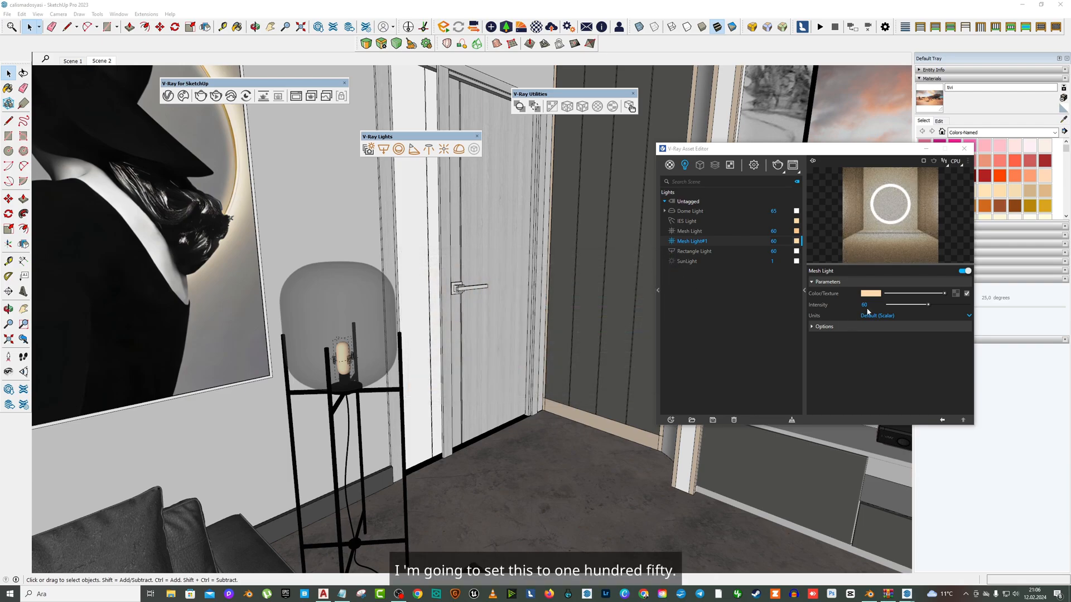
pyautogui.doubleClick(864, 304)
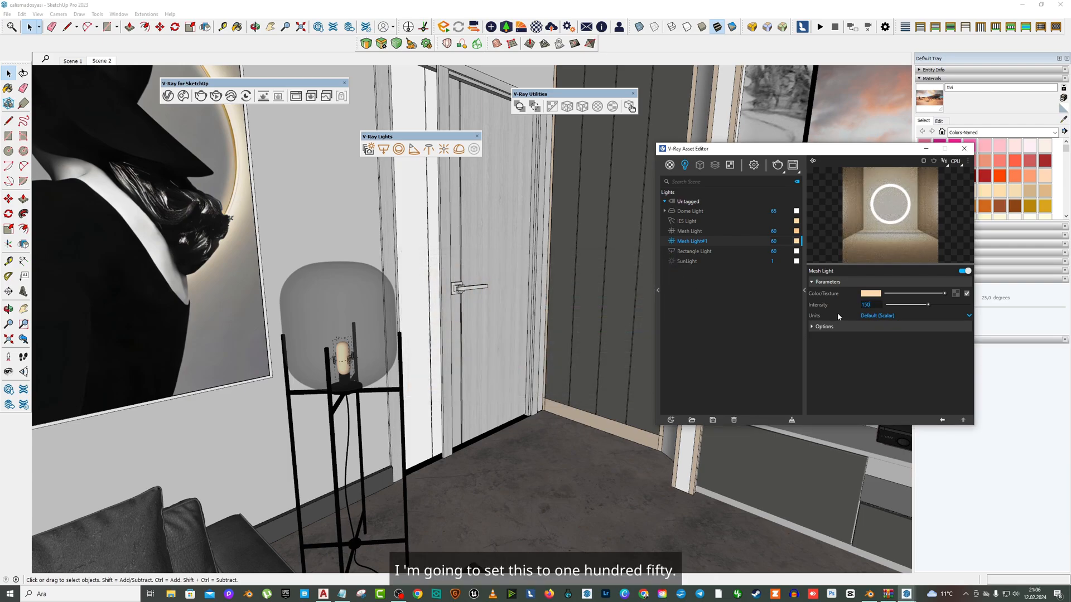
pyautogui.write('150')
pyautogui.press('Return')
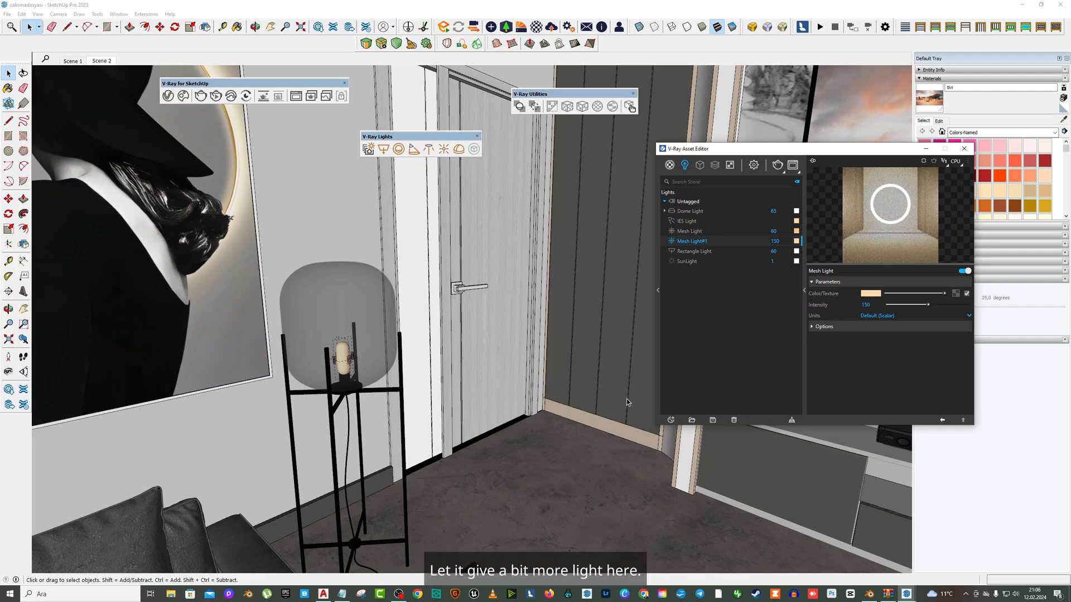
pyautogui.click(964, 149)
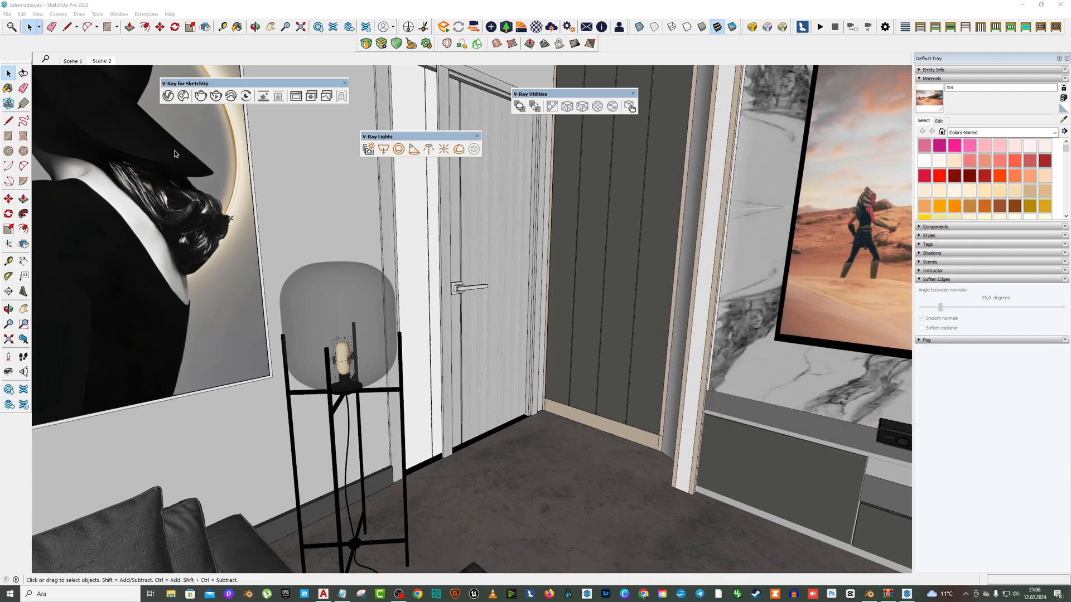
# Render the Scene 2 view and enable the Lens Effects and Denoiser layers in the V-Ray Frame Buffer.
pyautogui.click(102, 61)
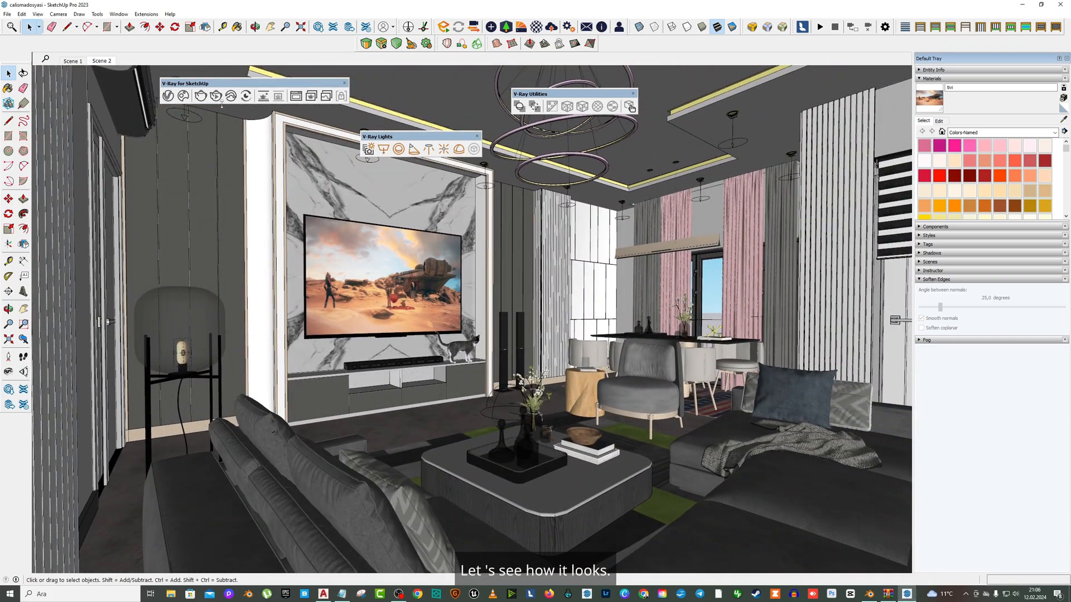
pyautogui.click(201, 96)
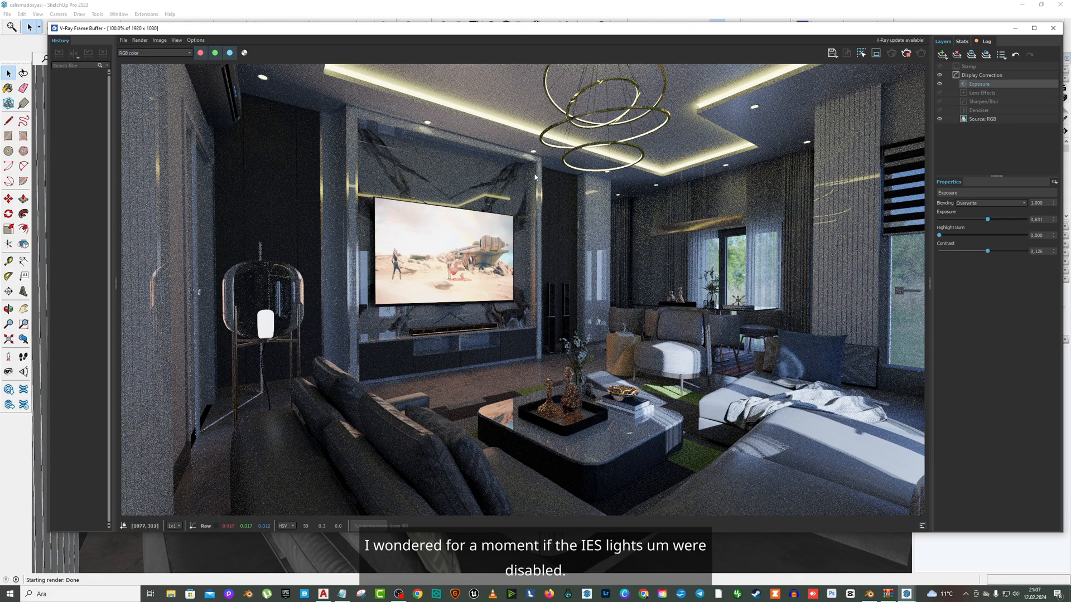
pyautogui.click(939, 92)
pyautogui.click(939, 110)
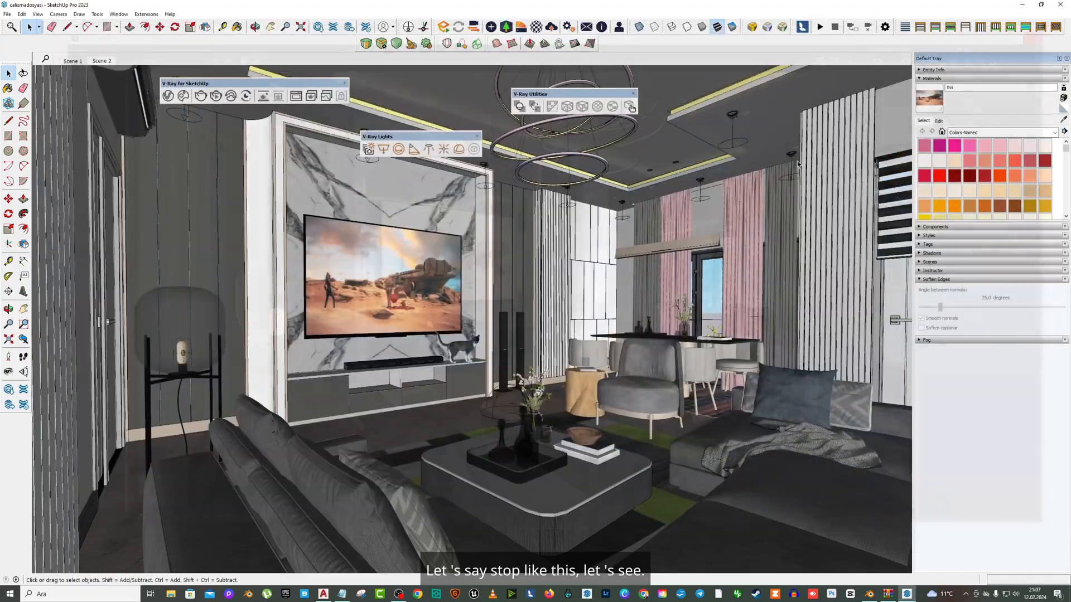
# Check the rectangle light outside the glazed window and the parameters of Rectangle Light, Mesh Light and Mesh Light#1.
pyautogui.scroll(-10, 506, 267)
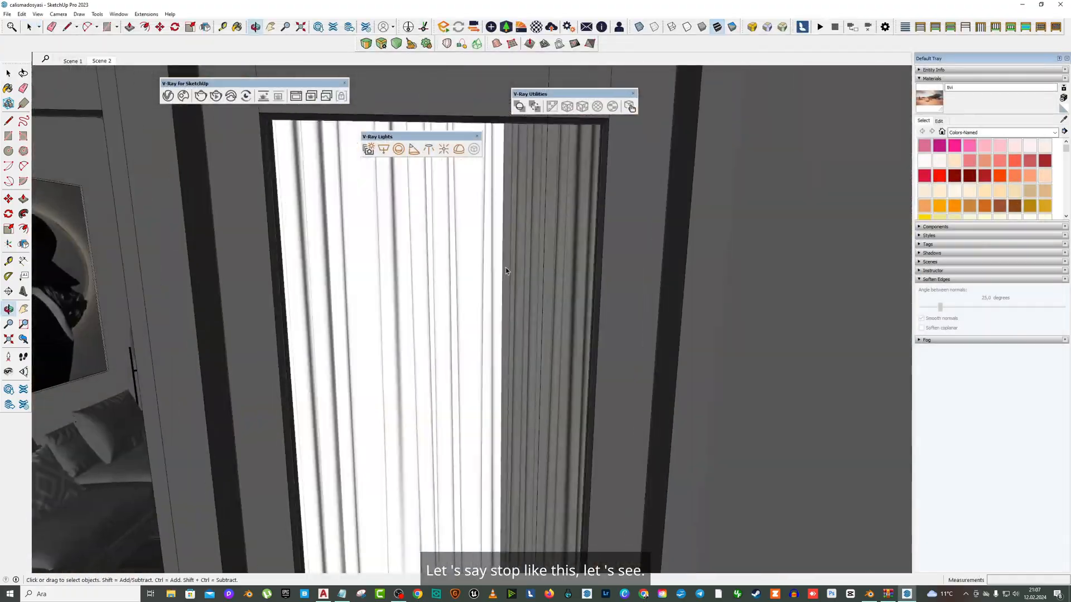
pyautogui.scroll(3, 554, 329)
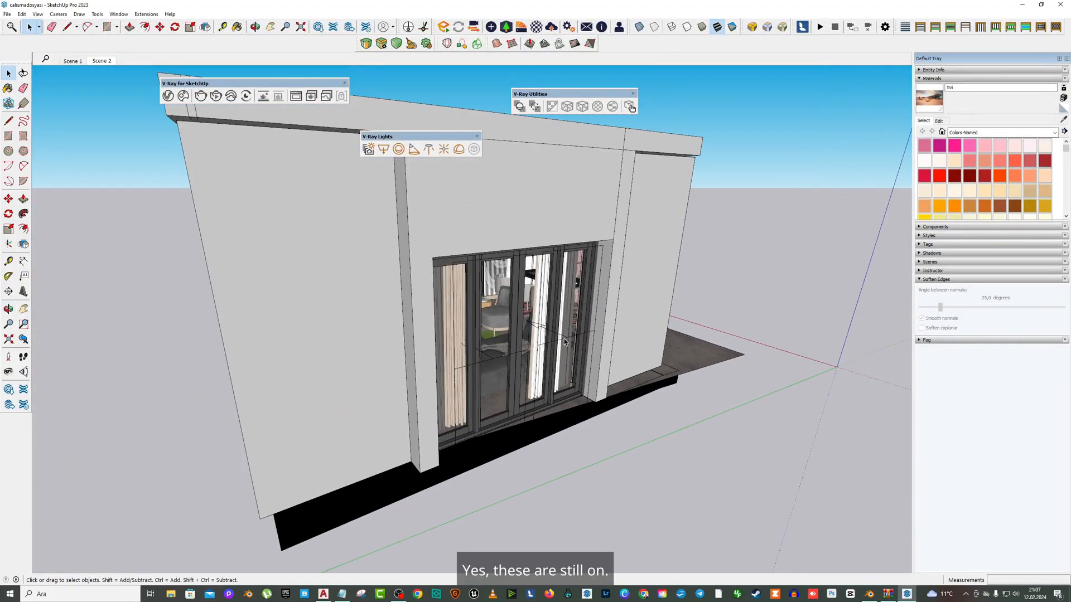
pyautogui.click(563, 339)
pyautogui.click(167, 96)
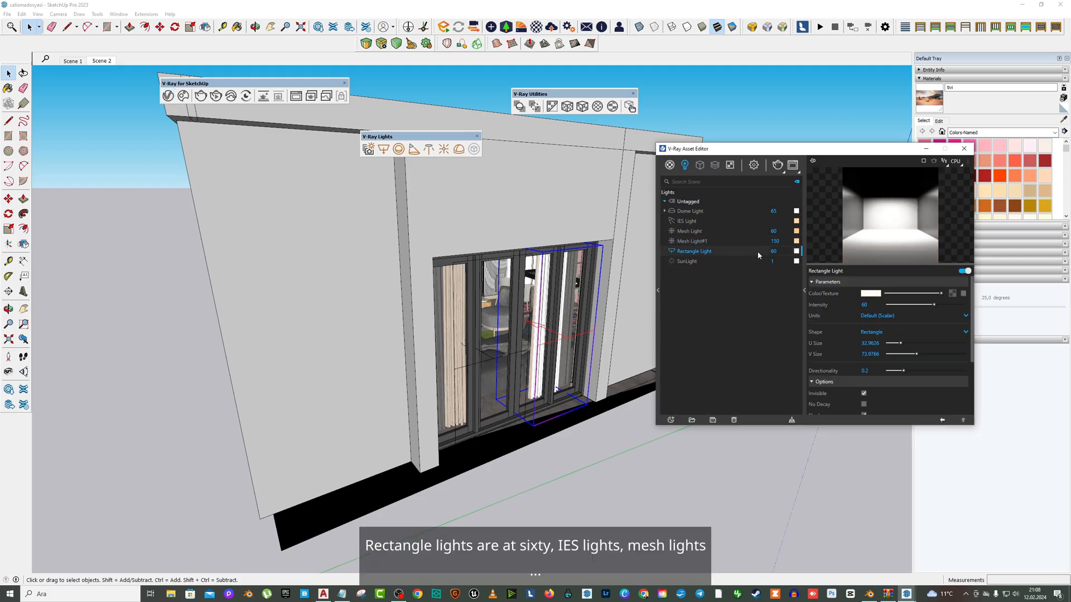
pyautogui.click(687, 230)
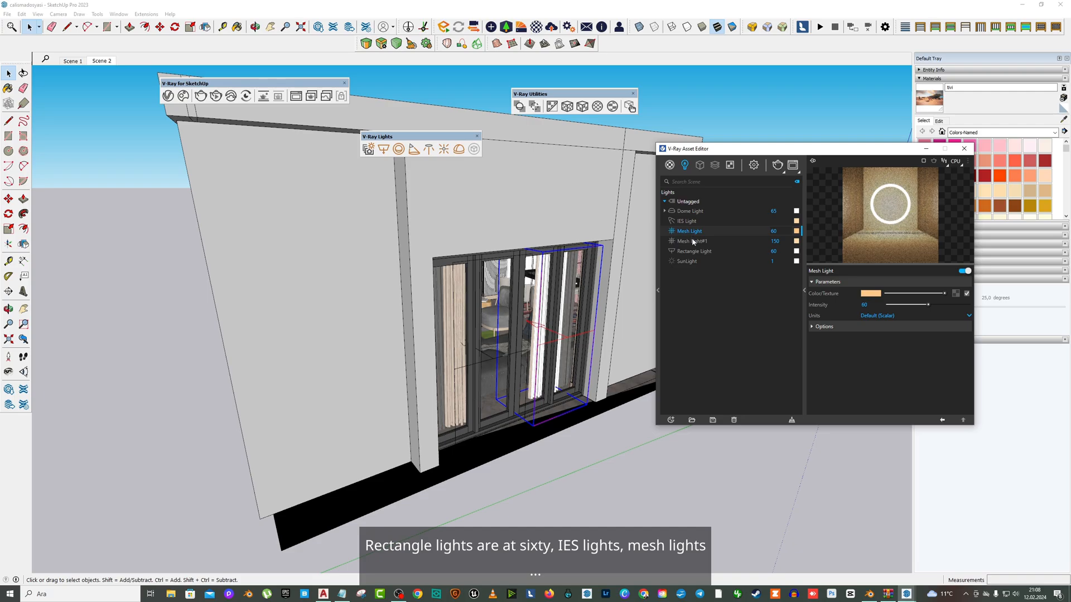
pyautogui.click(692, 238)
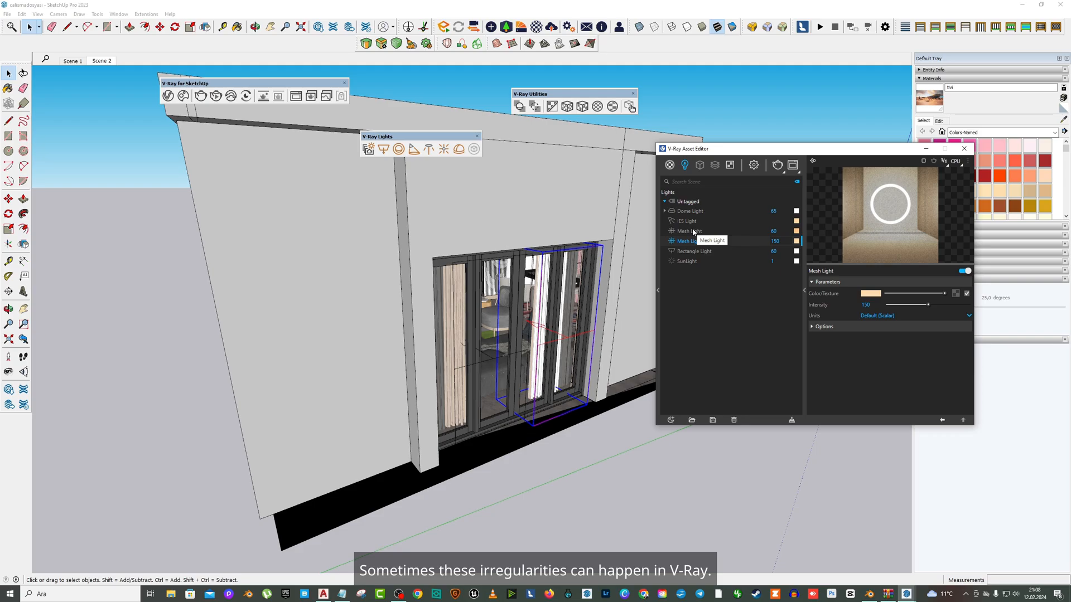
pyautogui.click(963, 149)
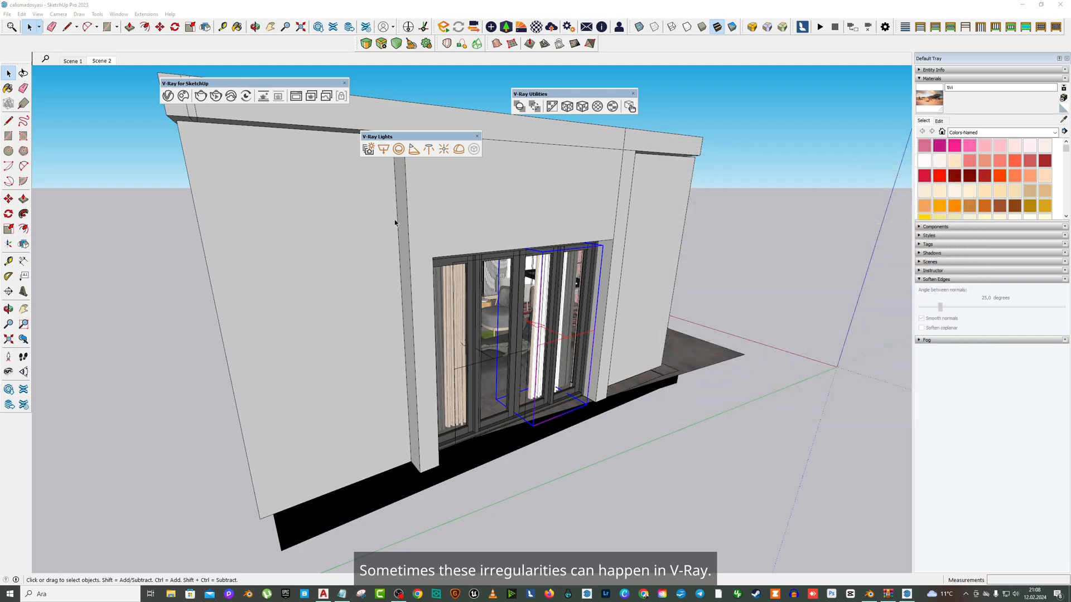
pyautogui.click(168, 95)
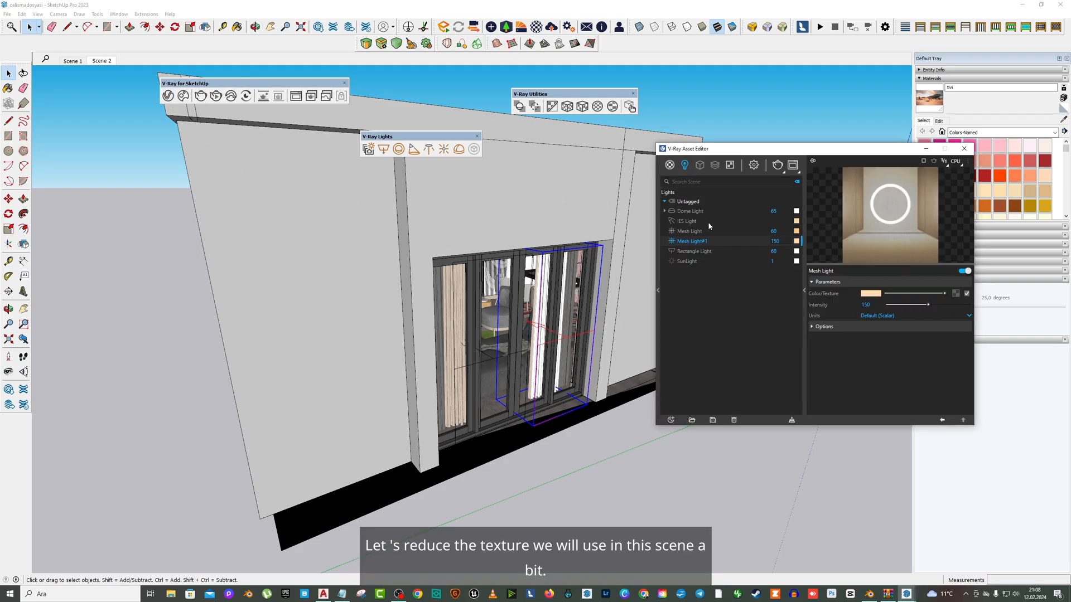
pyautogui.click(964, 148)
# Set the emissive intensity of the TV screen image material to 2 and return to the Scene 2 view.
pyautogui.scroll(10, 496, 273)
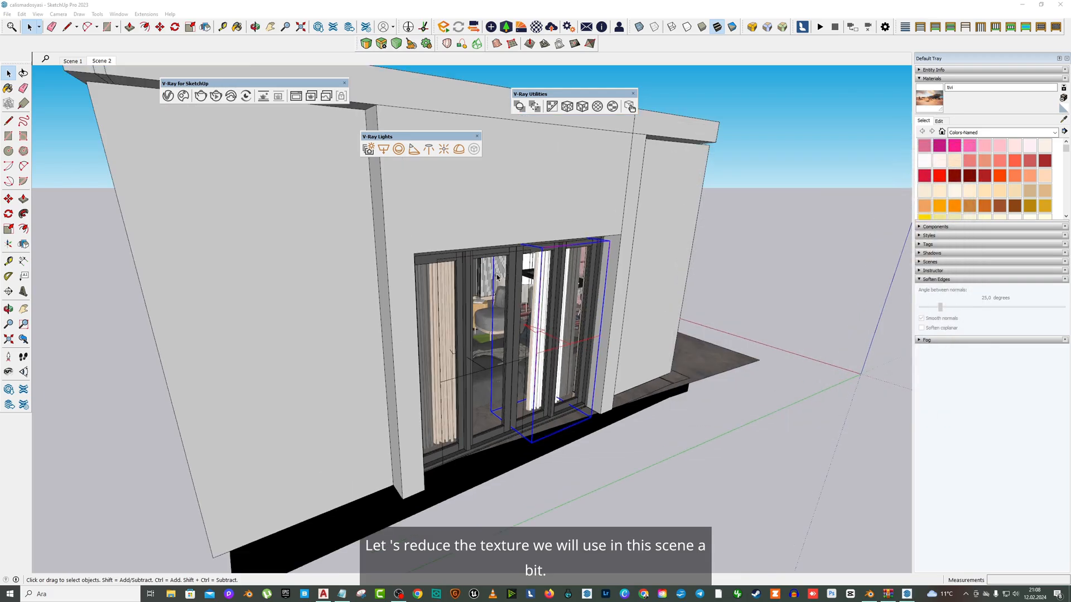
pyautogui.moveTo(445, 301); pyautogui.dragTo(564, 310, button='middle')
pyautogui.scroll(-5, 565, 314)
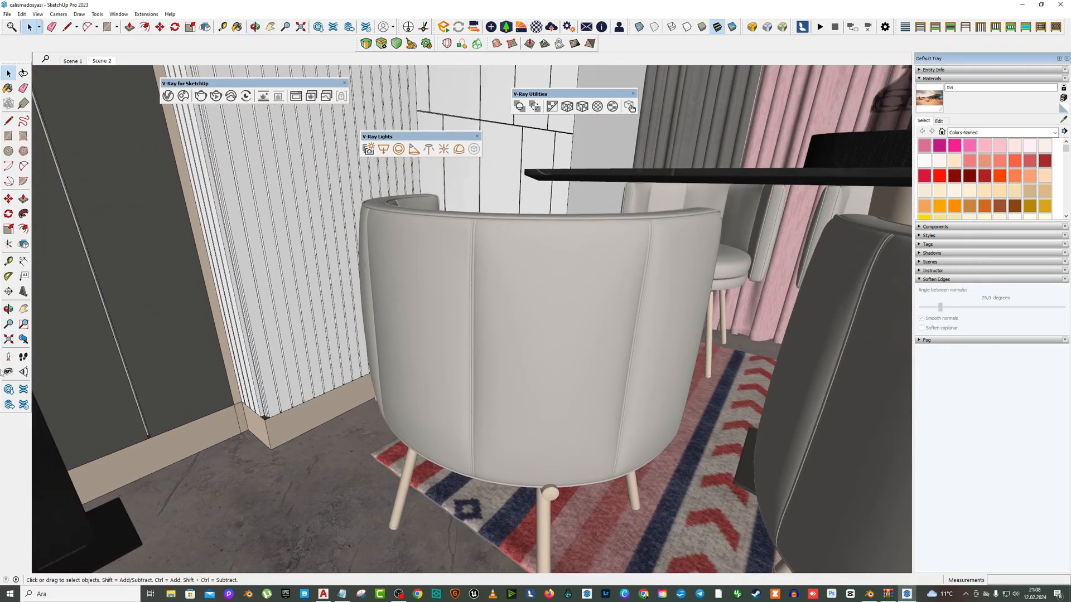
pyautogui.click(8, 372)
pyautogui.moveTo(162, 337); pyautogui.dragTo(72, 337)
pyautogui.moveTo(72, 337); pyautogui.dragTo(513, 231, button='middle')
pyautogui.scroll(-5, 376, 288)
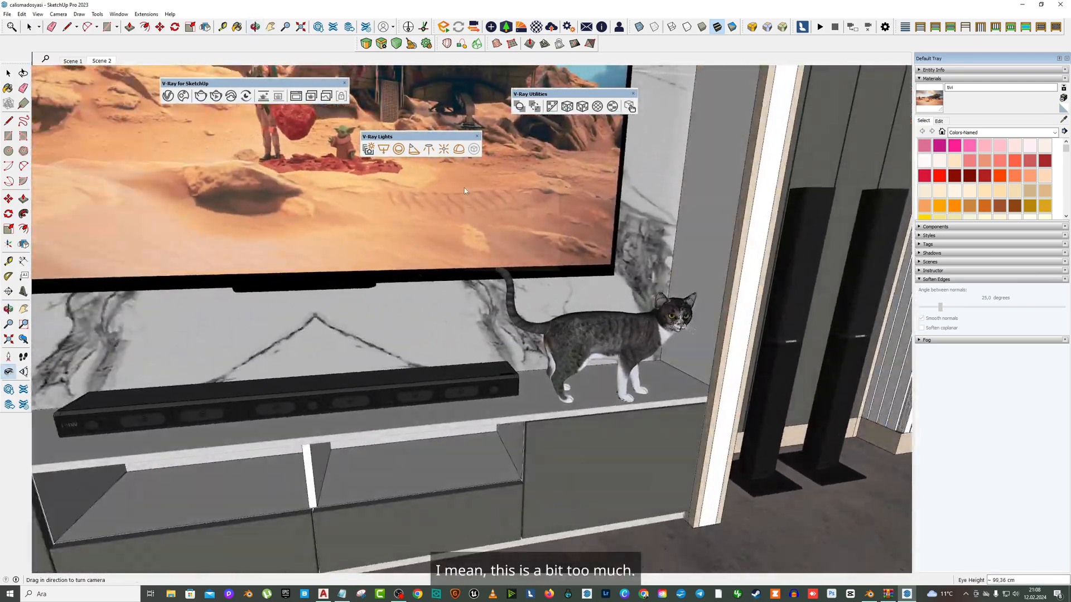
pyautogui.press('space')
pyautogui.press('b')
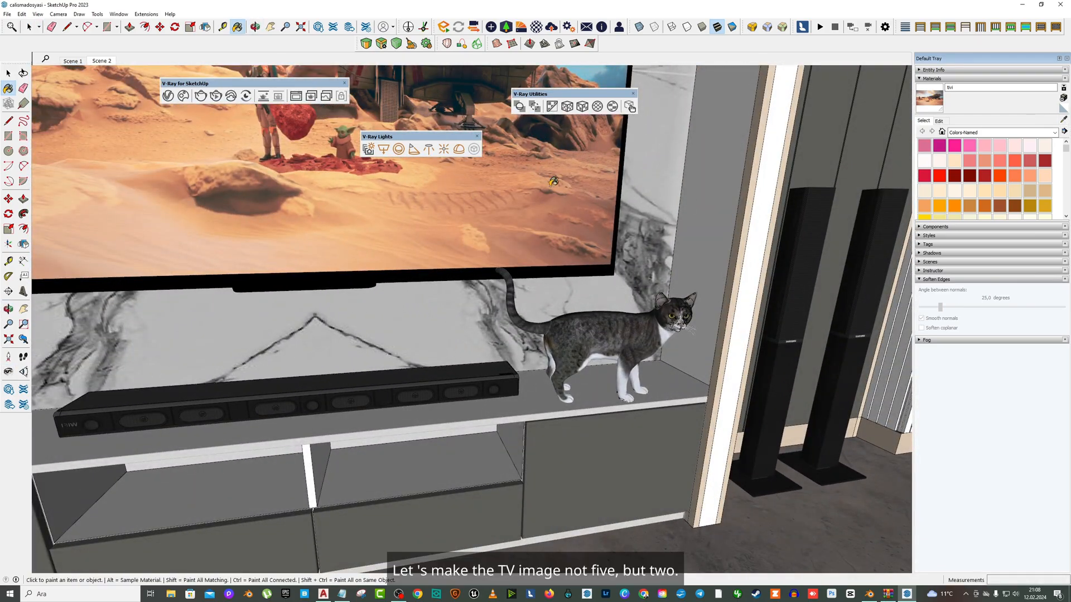
pyautogui.click(168, 96)
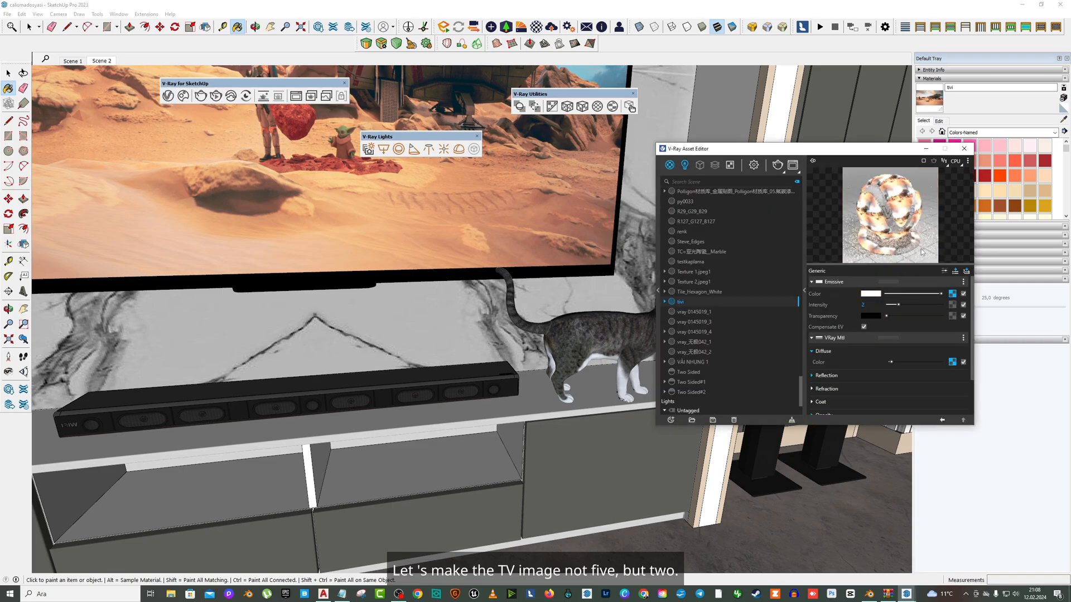
pyautogui.click(966, 154)
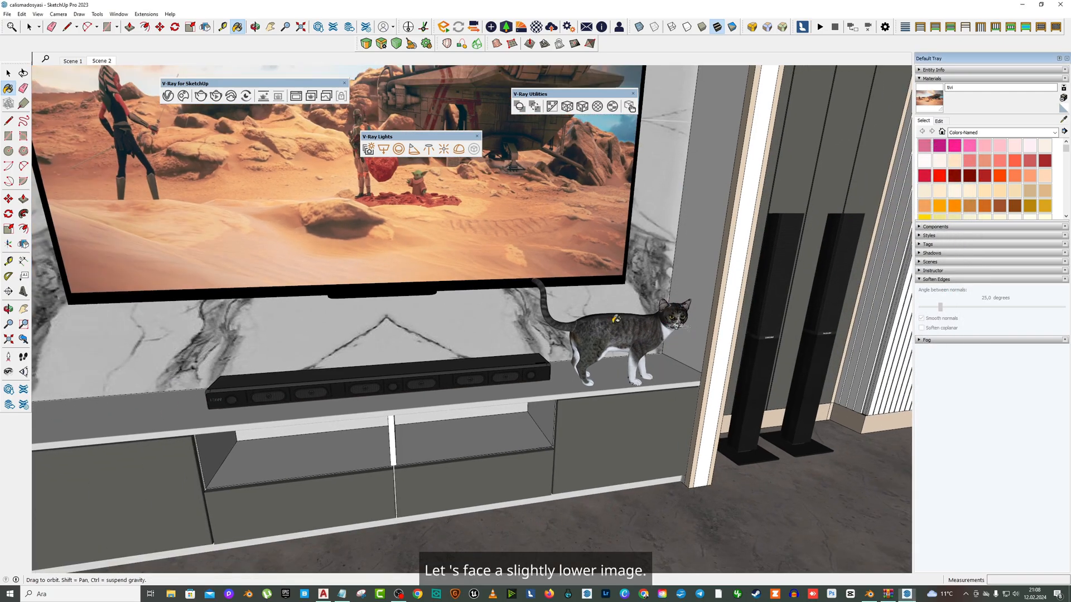
pyautogui.click(98, 61)
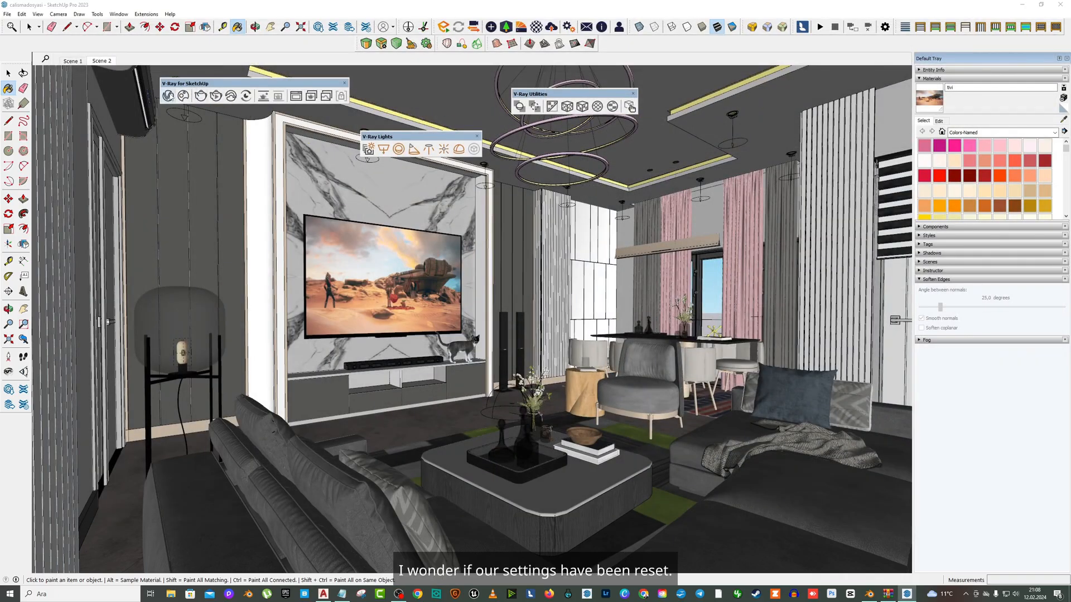
# Check the V-Ray render settings and the devices selected for the CUDA engine.
pyautogui.click(168, 95)
pyautogui.click(755, 166)
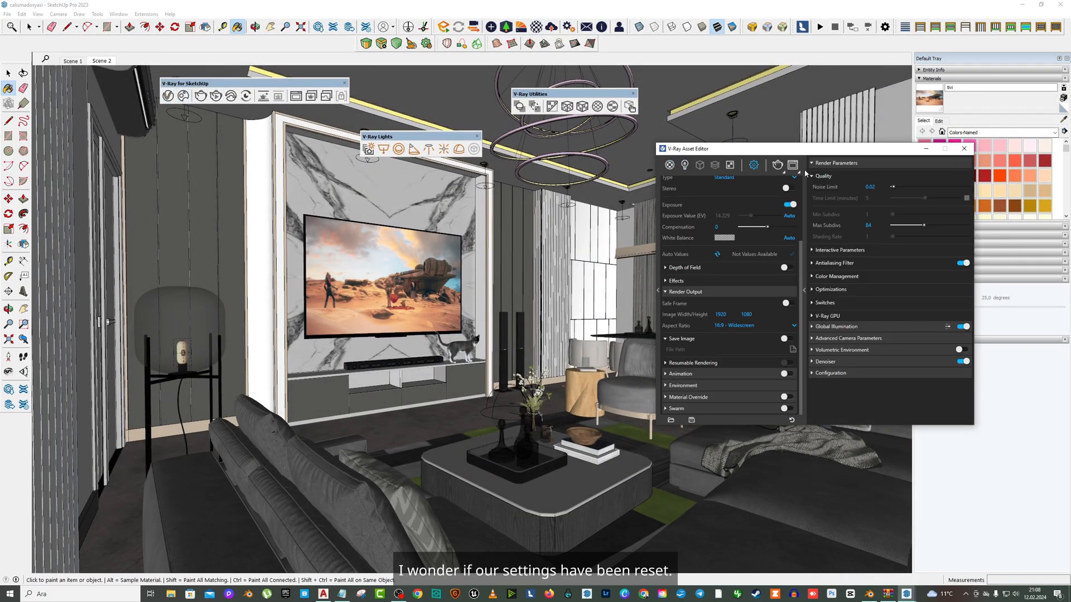
pyautogui.scroll(1, 753, 257)
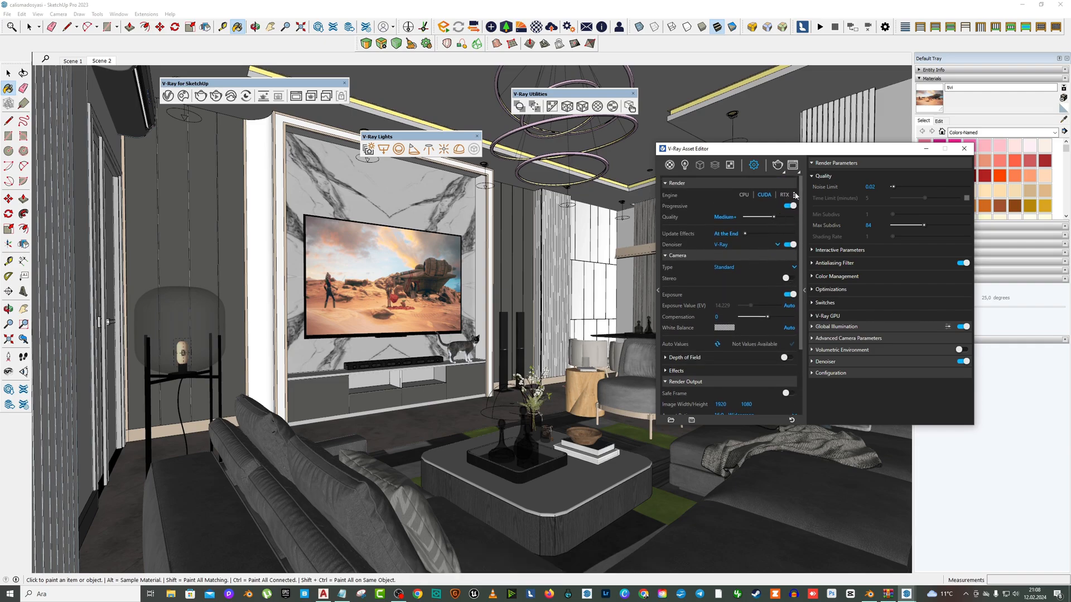
pyautogui.click(794, 195)
pyautogui.moveTo(820, 151); pyautogui.dragTo(791, 141)
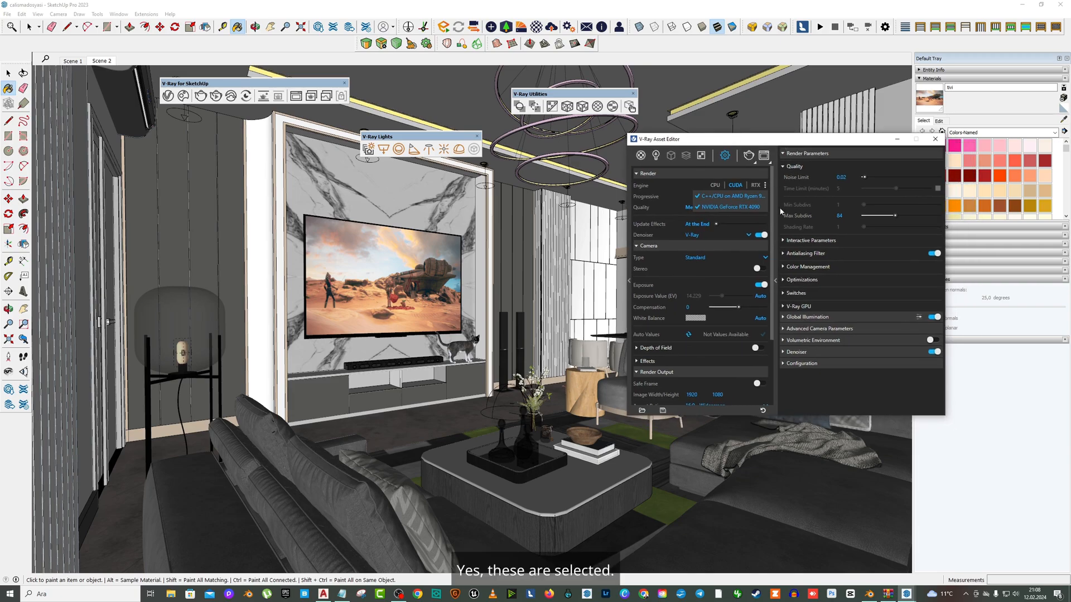
# Revert the V-Ray render settings to their defaults.
pyautogui.scroll(-3, 748, 312)
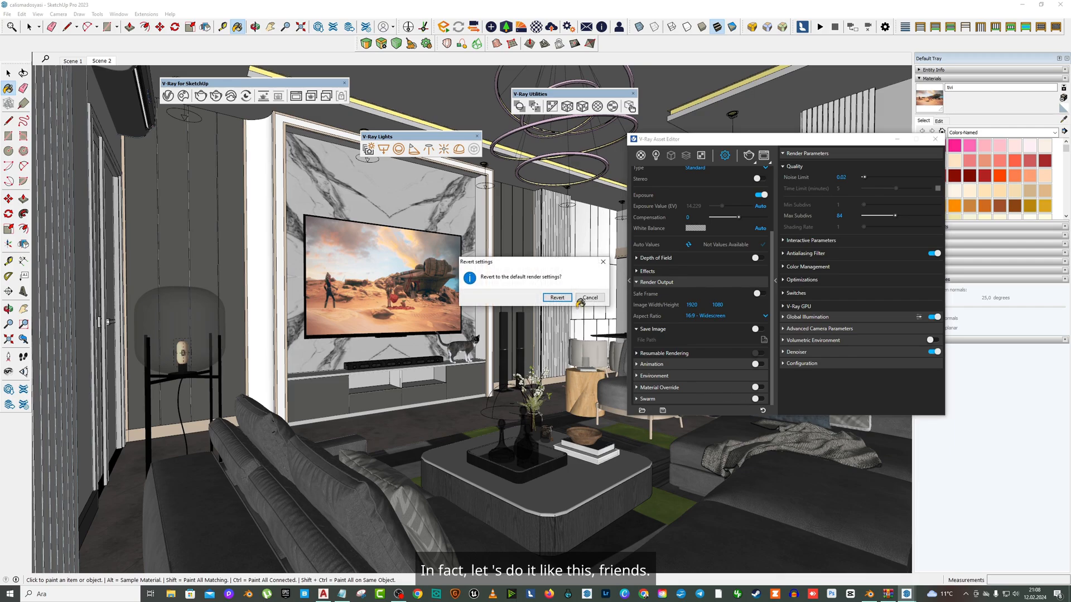
pyautogui.click(559, 298)
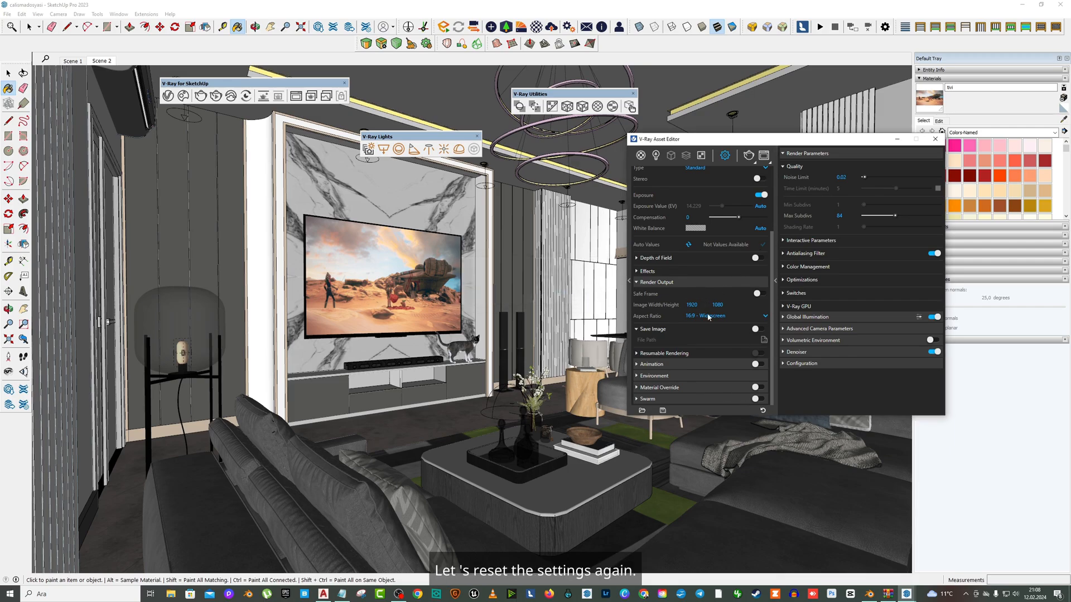
pyautogui.scroll(3, 734, 262)
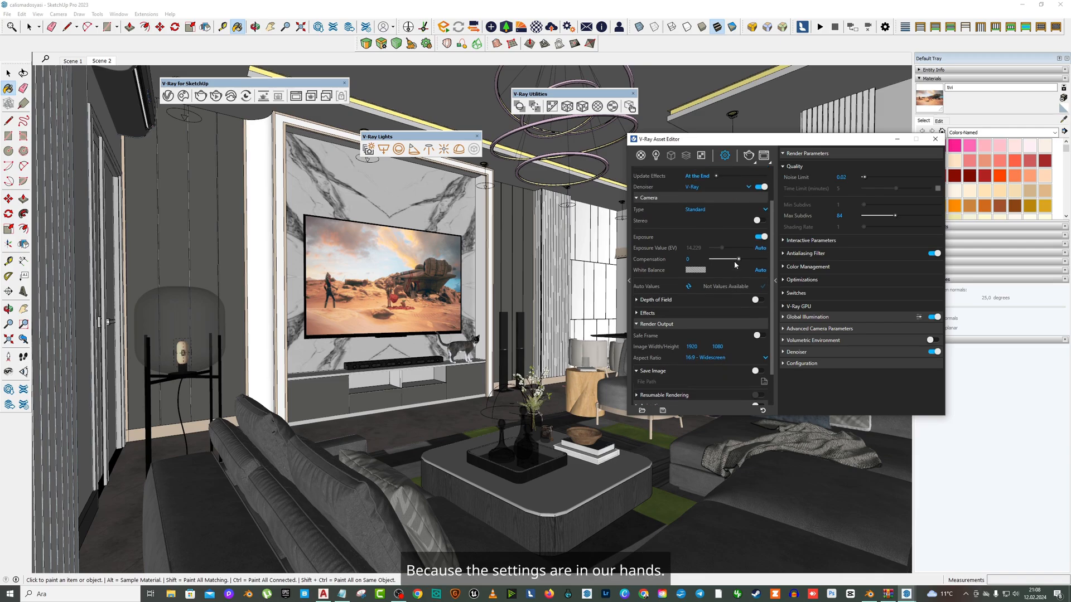
pyautogui.scroll(3, 732, 313)
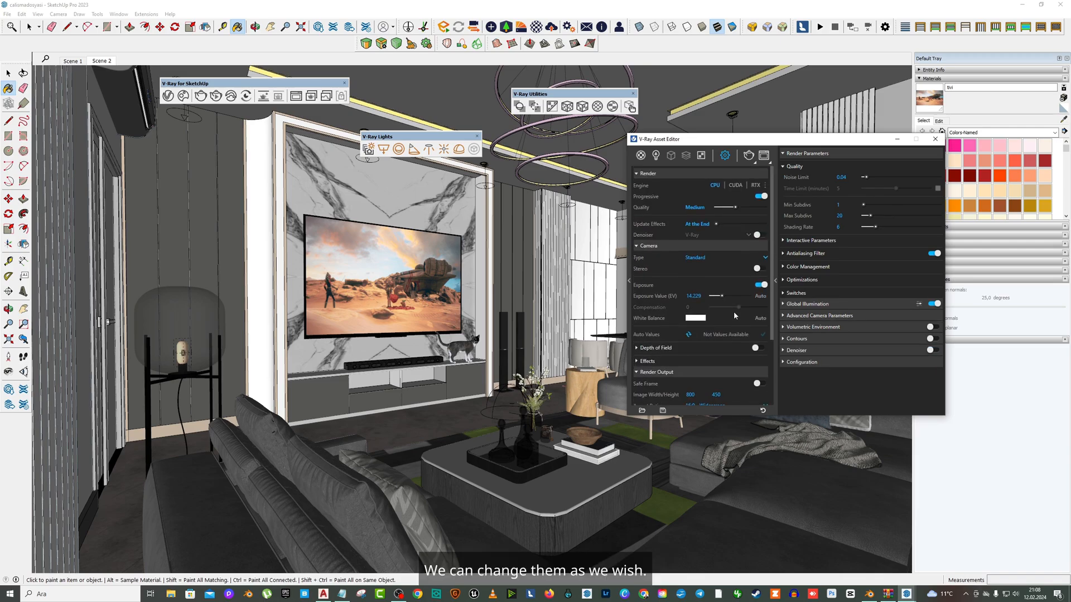
# Set the render quality to Medium+ and turn on automatic exposure and automatic white balance for the camera.
pyautogui.moveTo(735, 207); pyautogui.dragTo(743, 208)
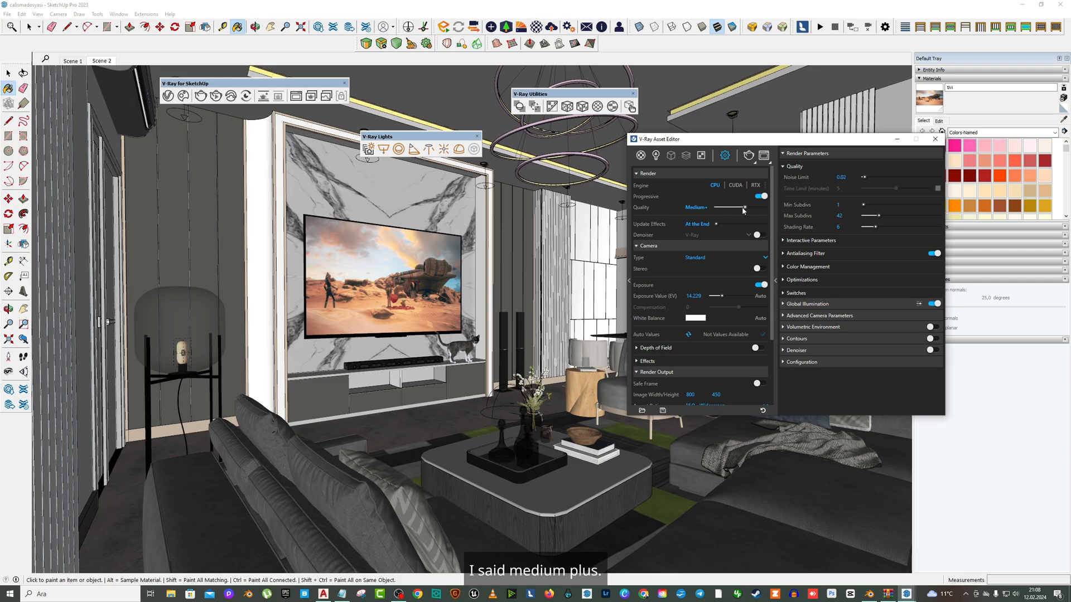
pyautogui.scroll(-3, 711, 270)
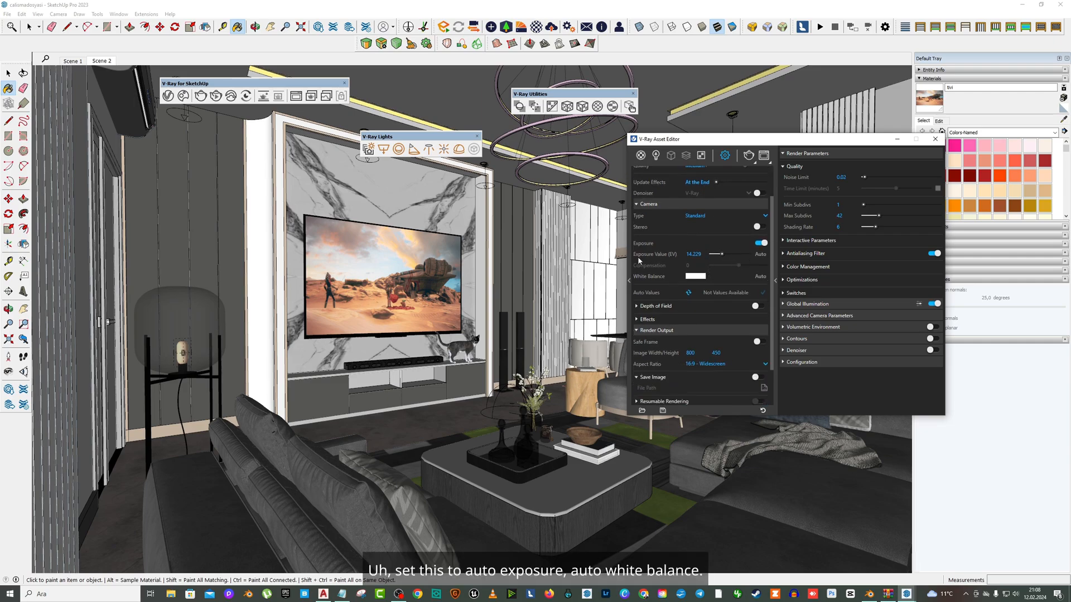
pyautogui.click(760, 254)
pyautogui.click(760, 277)
# Set the render output width to 1920 at the 16:9 aspect ratio and turn on the V-Ray denoiser.
pyautogui.scroll(-3, 741, 290)
pyautogui.doubleClick(690, 304)
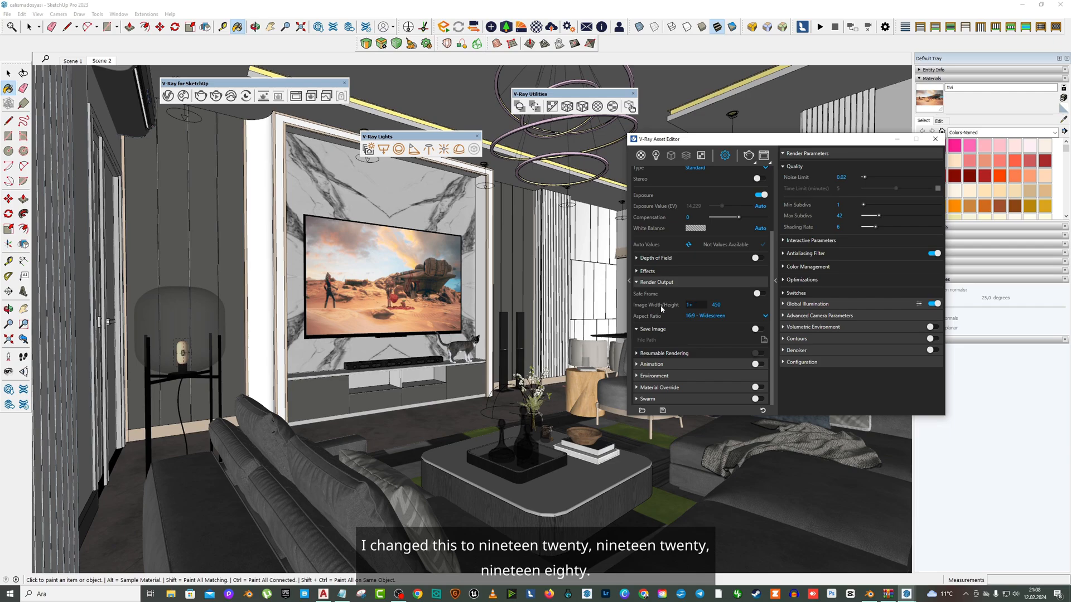
pyautogui.write('1920')
pyautogui.press('Tab')
pyautogui.scroll(3, 672, 302)
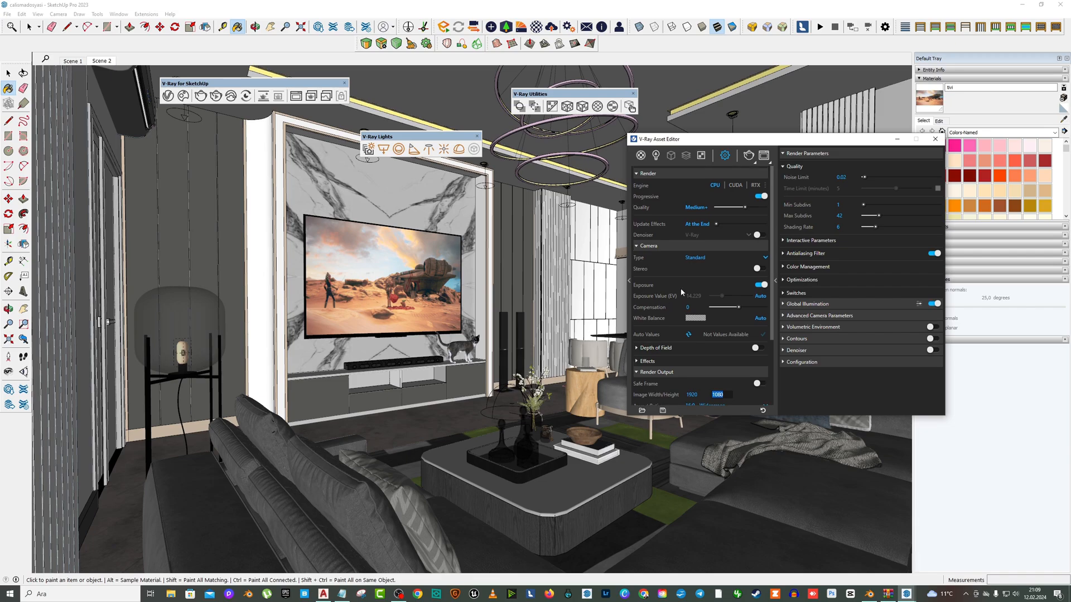
pyautogui.click(760, 236)
pyautogui.scroll(-3, 747, 245)
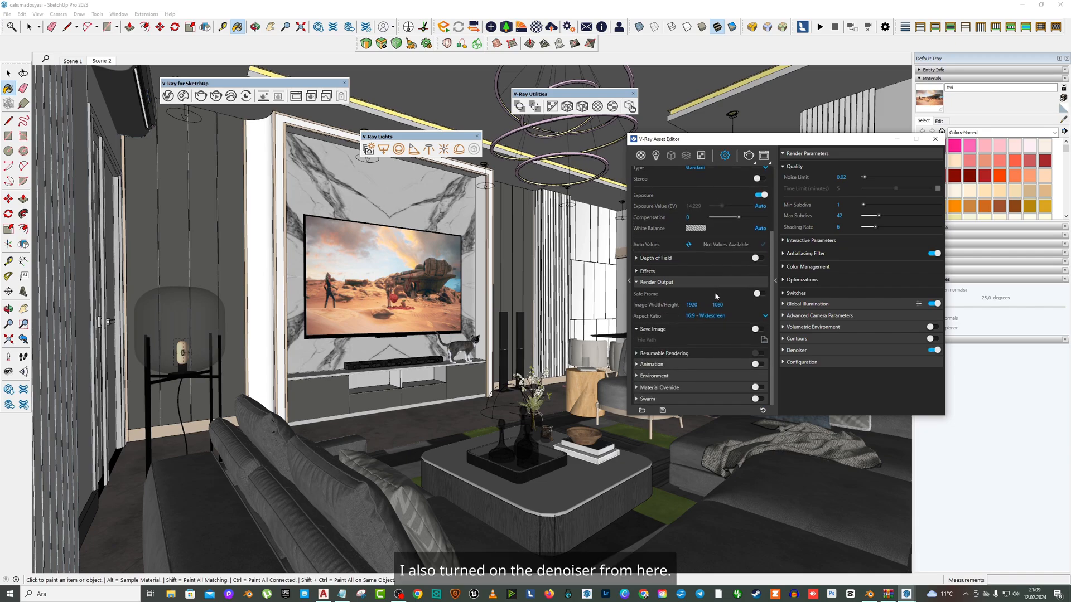
# Switch the render engine to CUDA and enable the C++/CPU device alongside the NVIDIA GeForce GPU.
pyautogui.scroll(3, 726, 241)
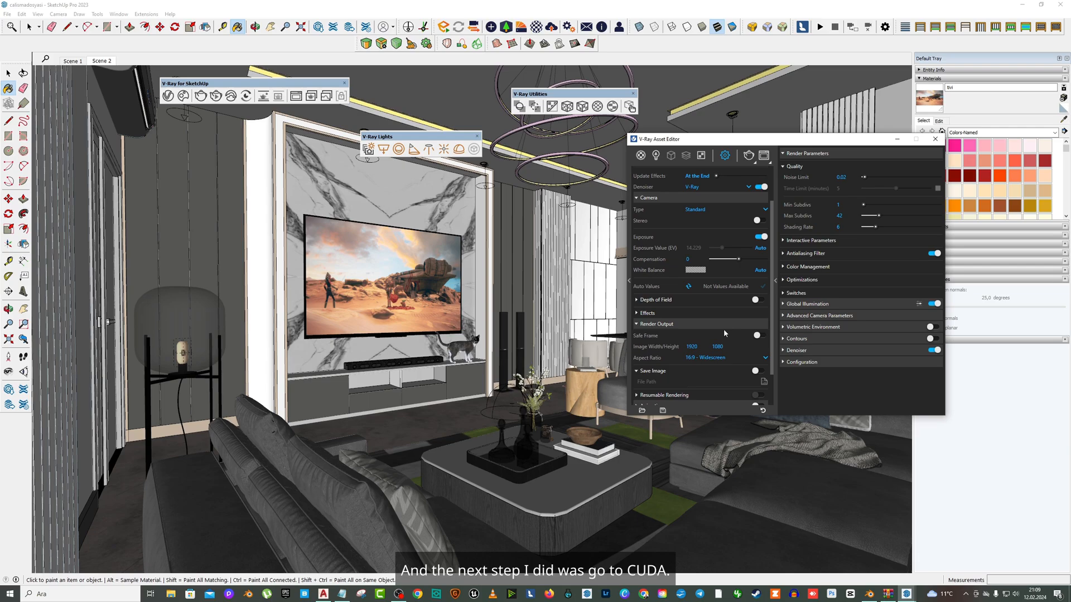
pyautogui.click(736, 186)
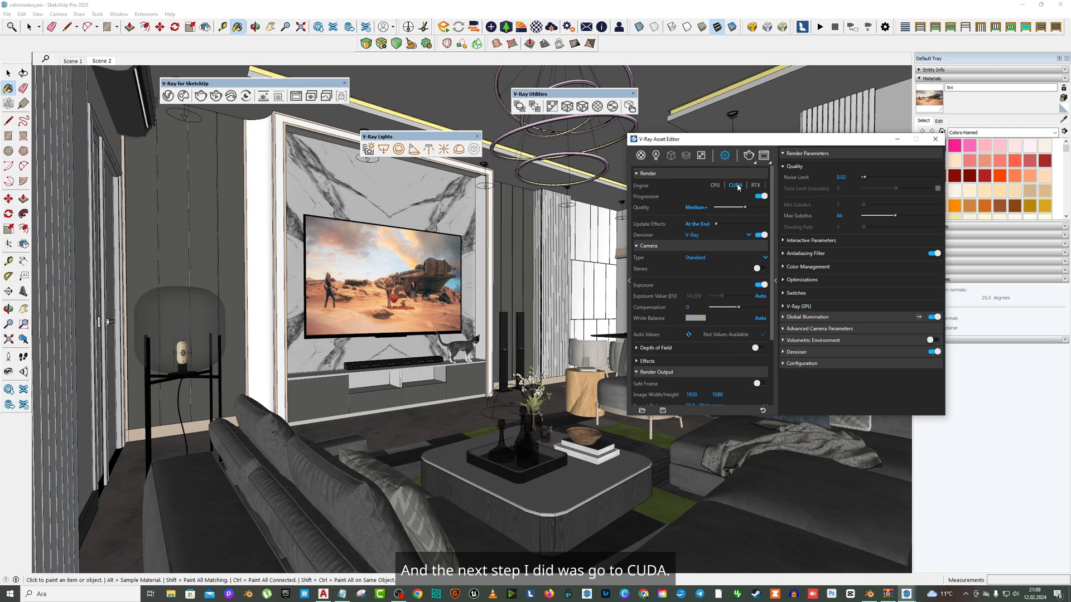
pyautogui.click(765, 186)
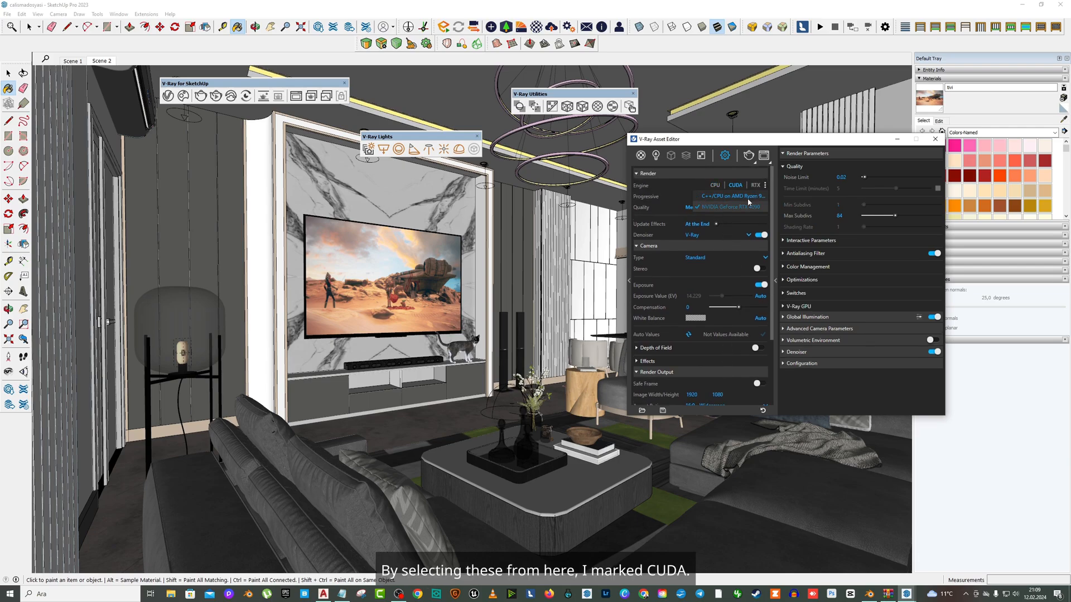
pyautogui.click(746, 175)
pyautogui.click(747, 174)
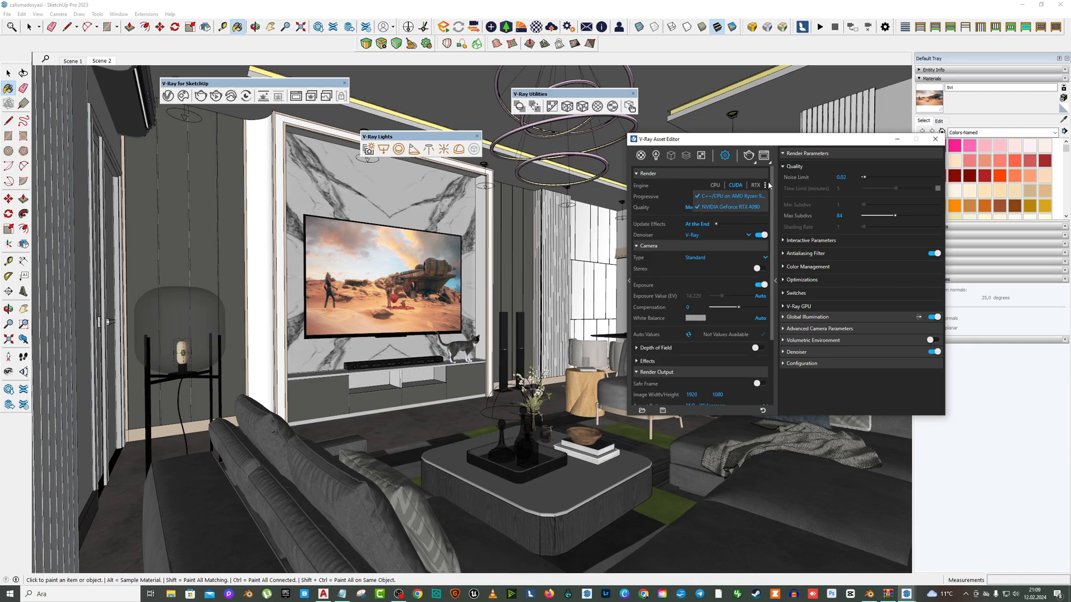
# Render the Scene 2 view and enable the Denoiser and Lens Effects layers on the result.
pyautogui.scroll(-1, 696, 294)
pyautogui.scroll(2, 697, 294)
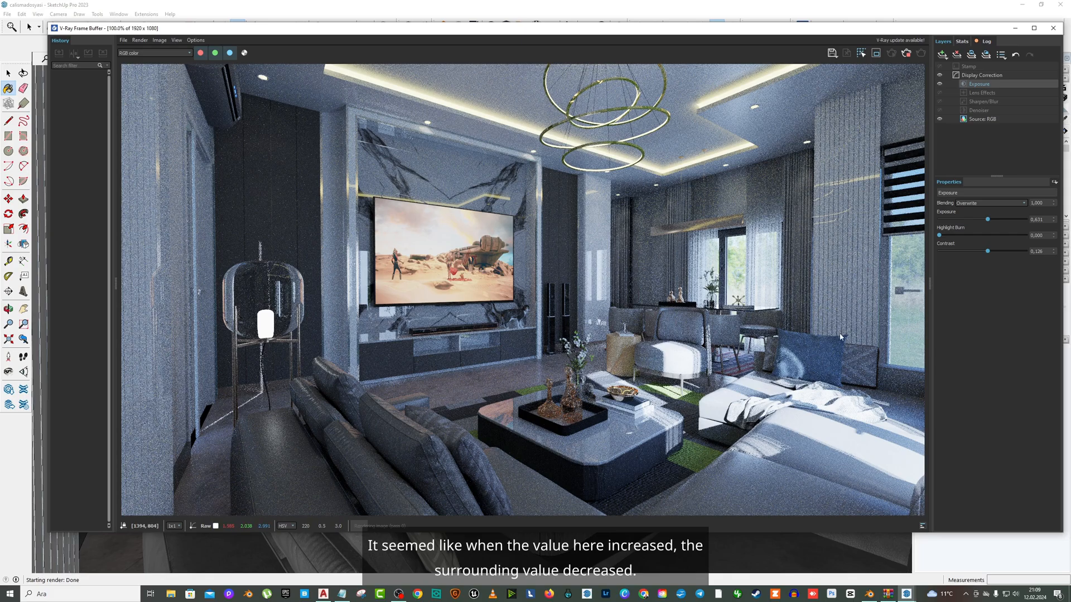
pyautogui.click(940, 111)
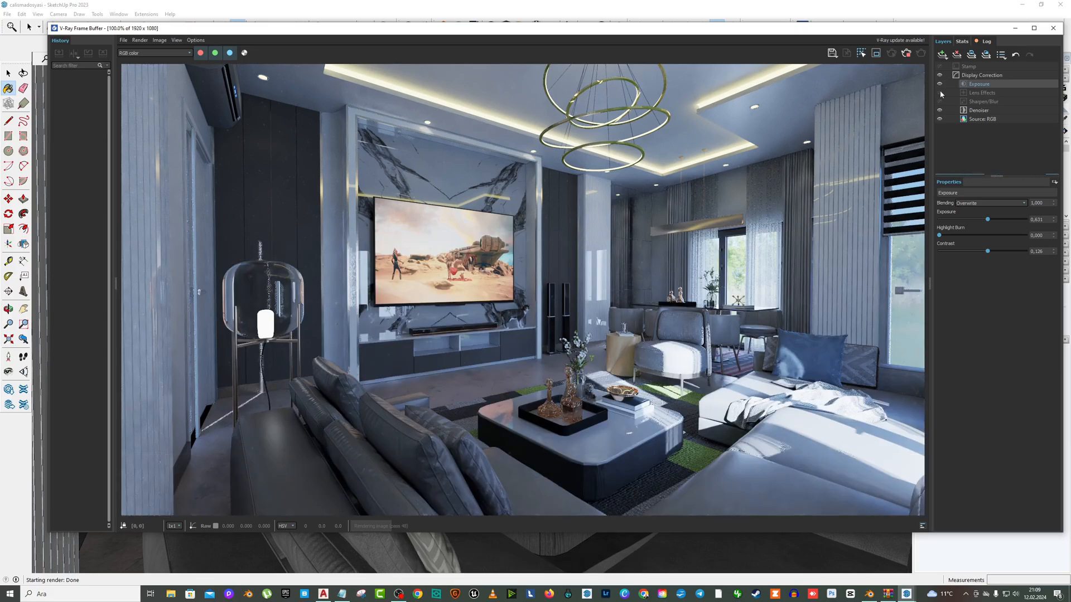
pyautogui.click(940, 92)
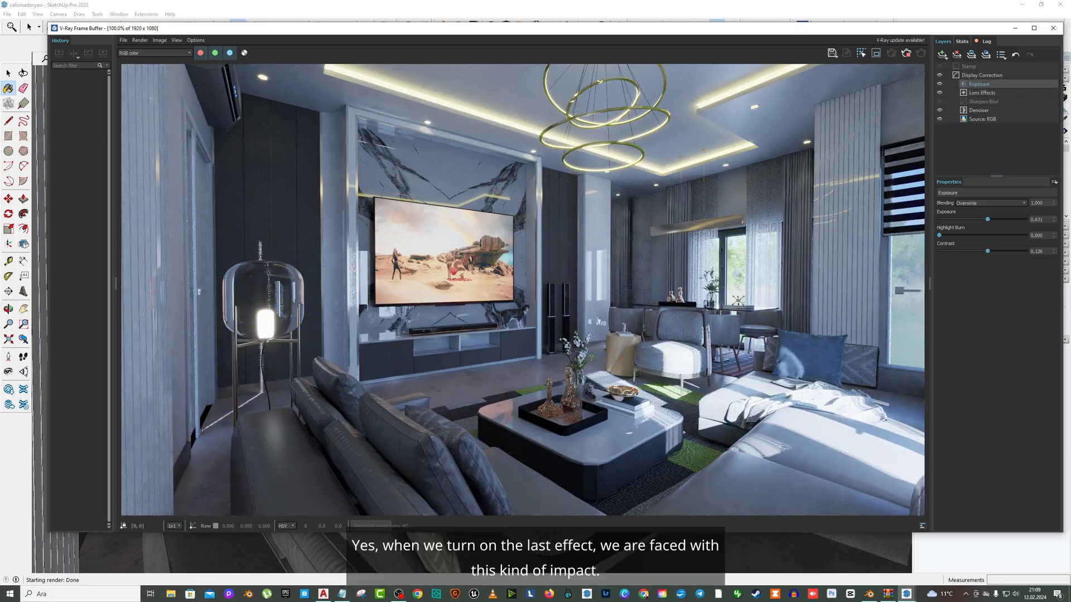